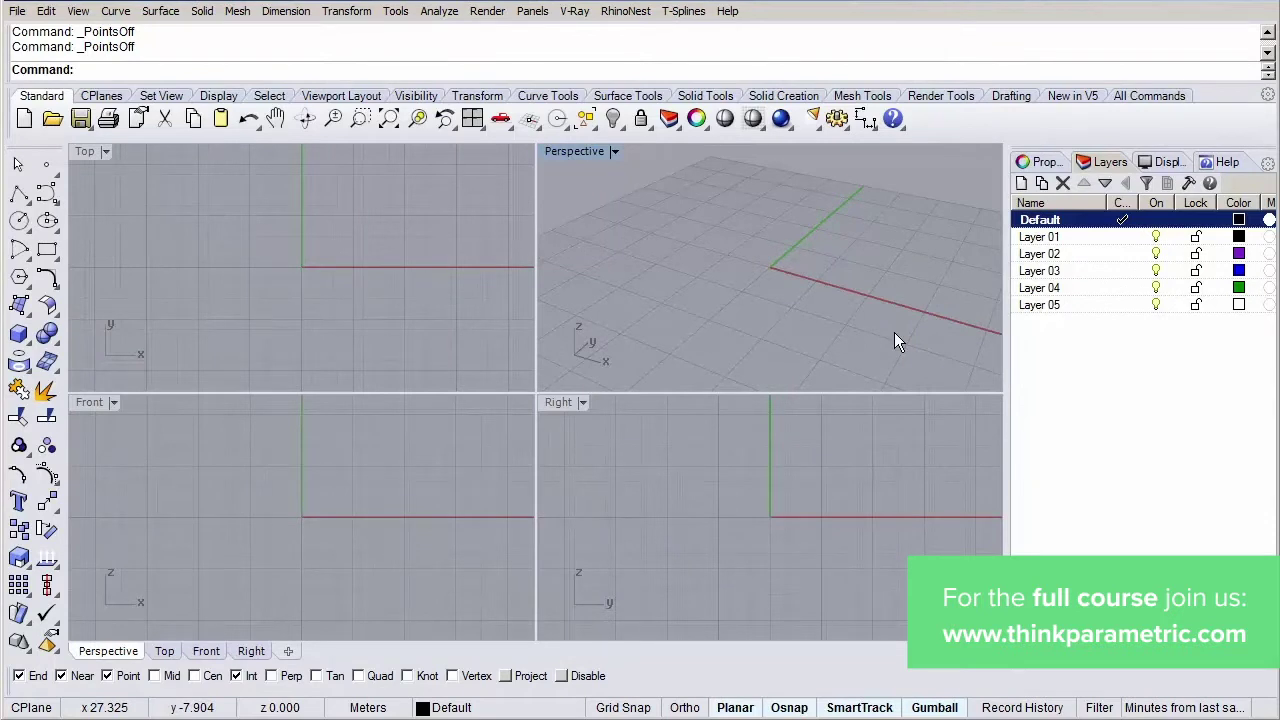
Step: Create a PictureFrames layer with Plans, Sections and Elevations sublayers
left_click(1020, 183)
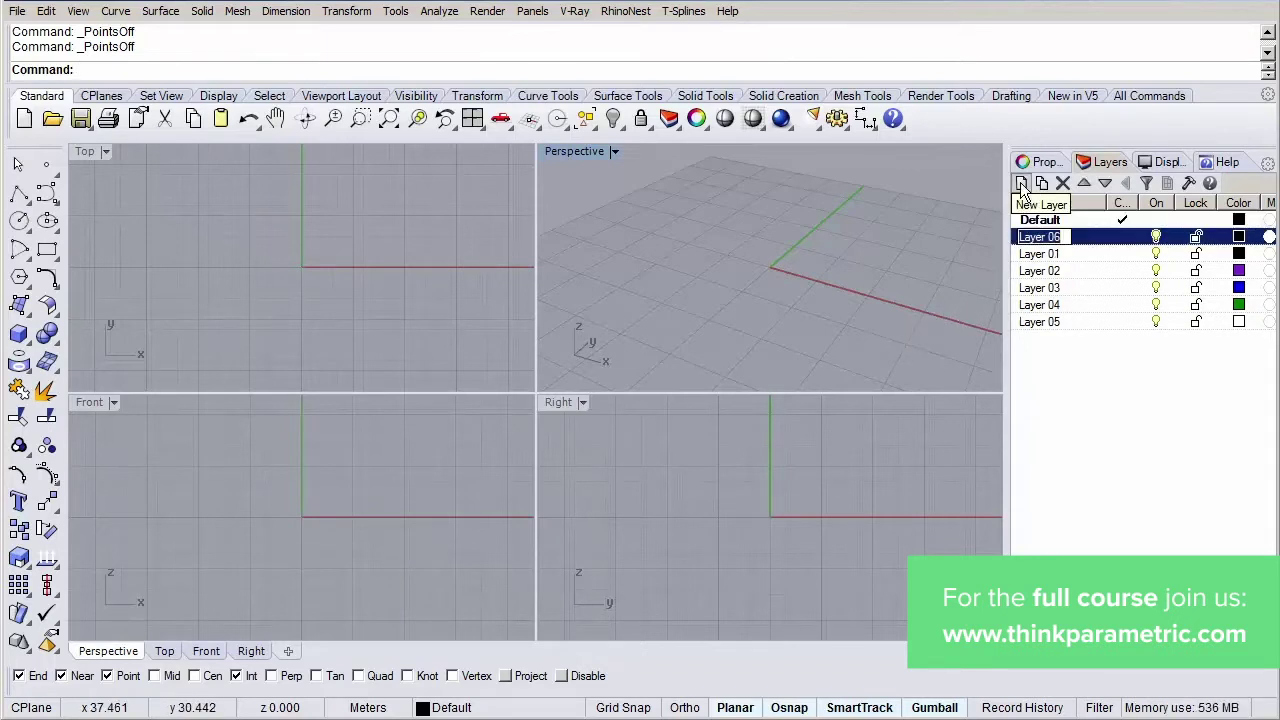
type("Pictu")
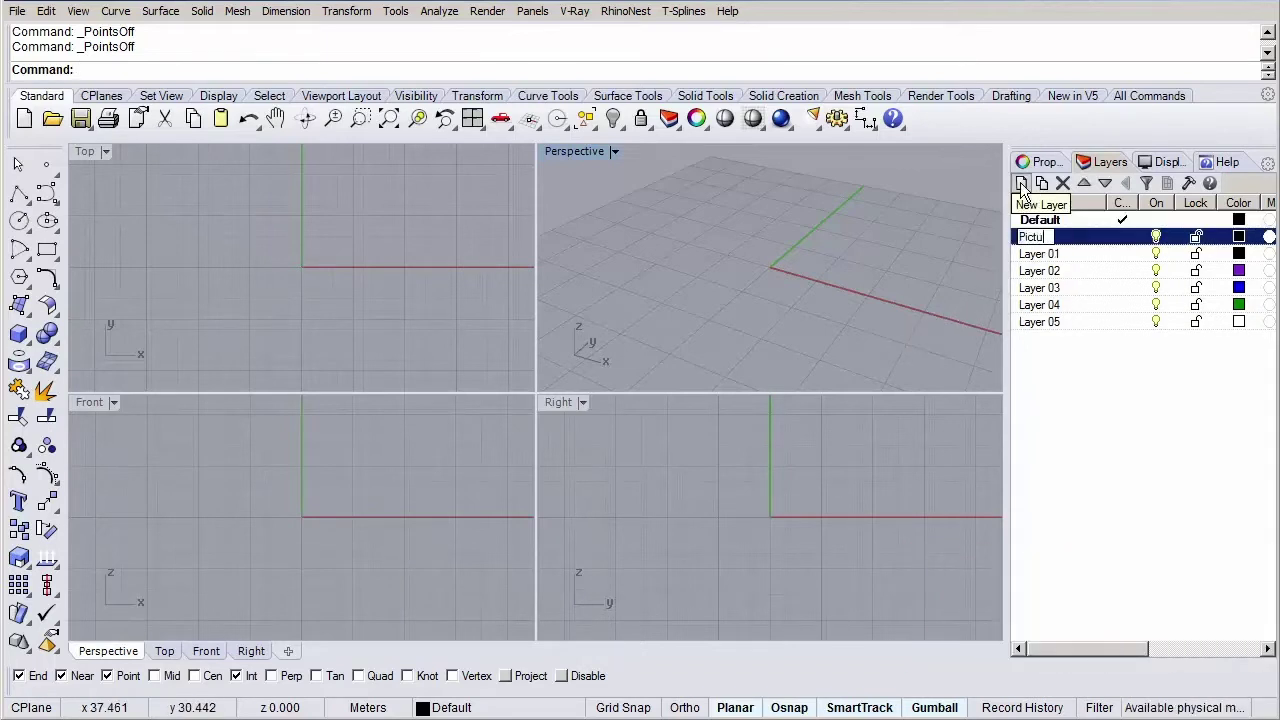
type("reFrames")
left_click(1041, 183)
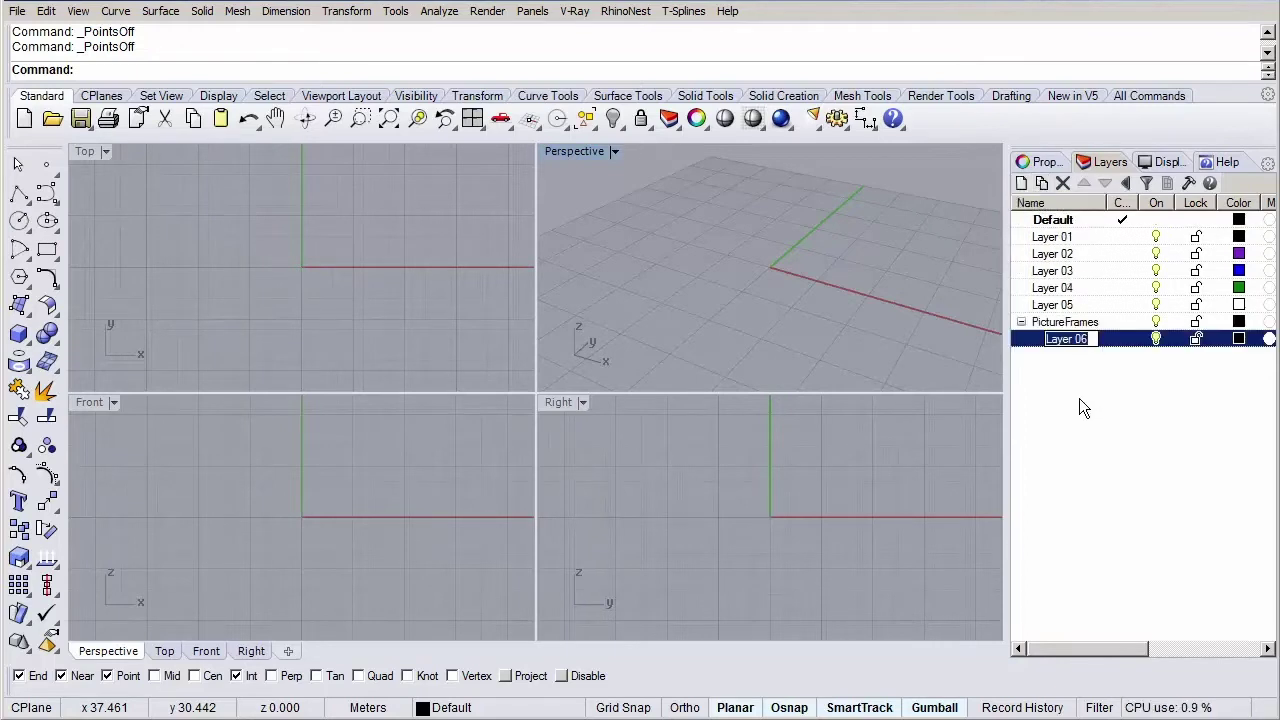
type("Plans")
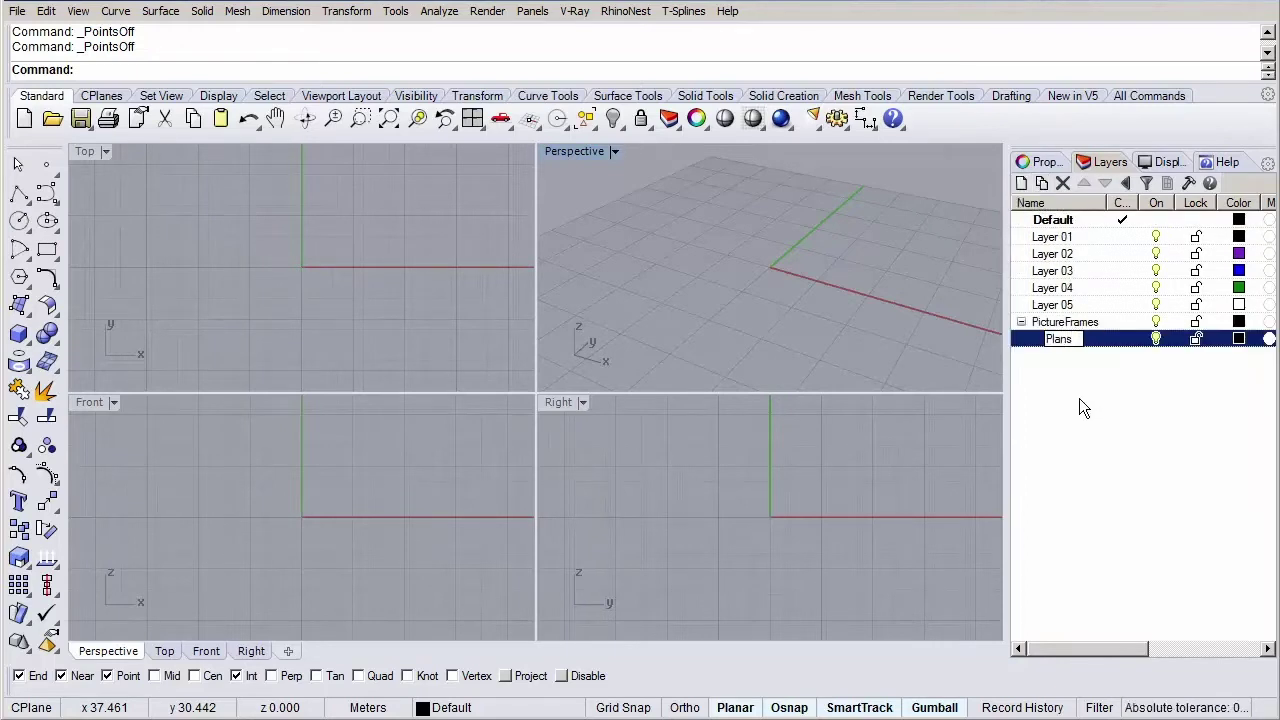
left_click(1021, 183)
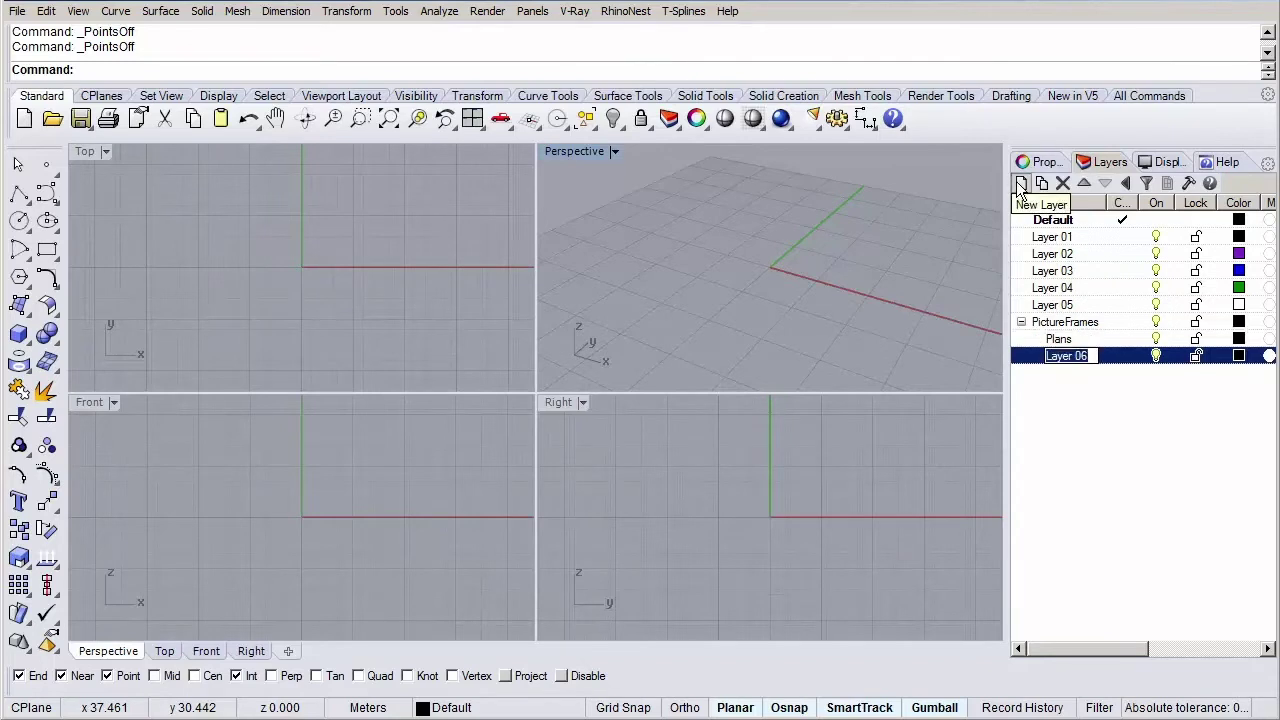
type("Sections")
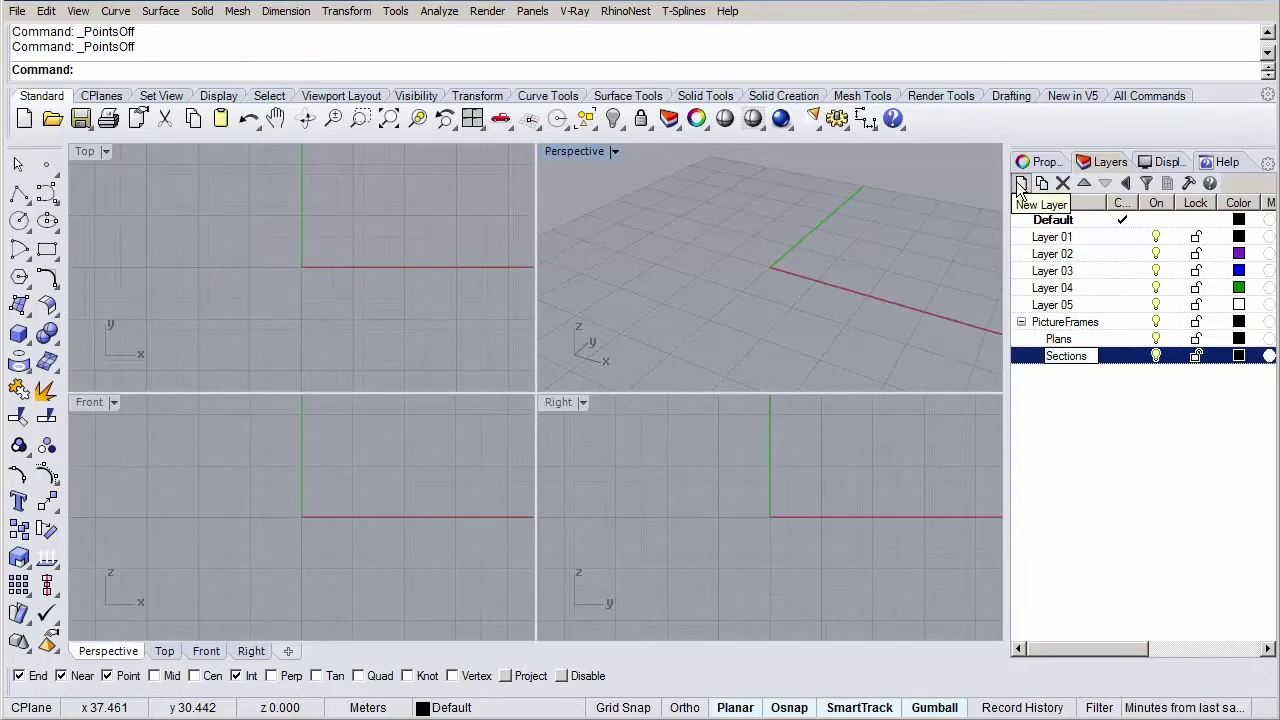
left_click(1021, 183)
type("Elevatio")
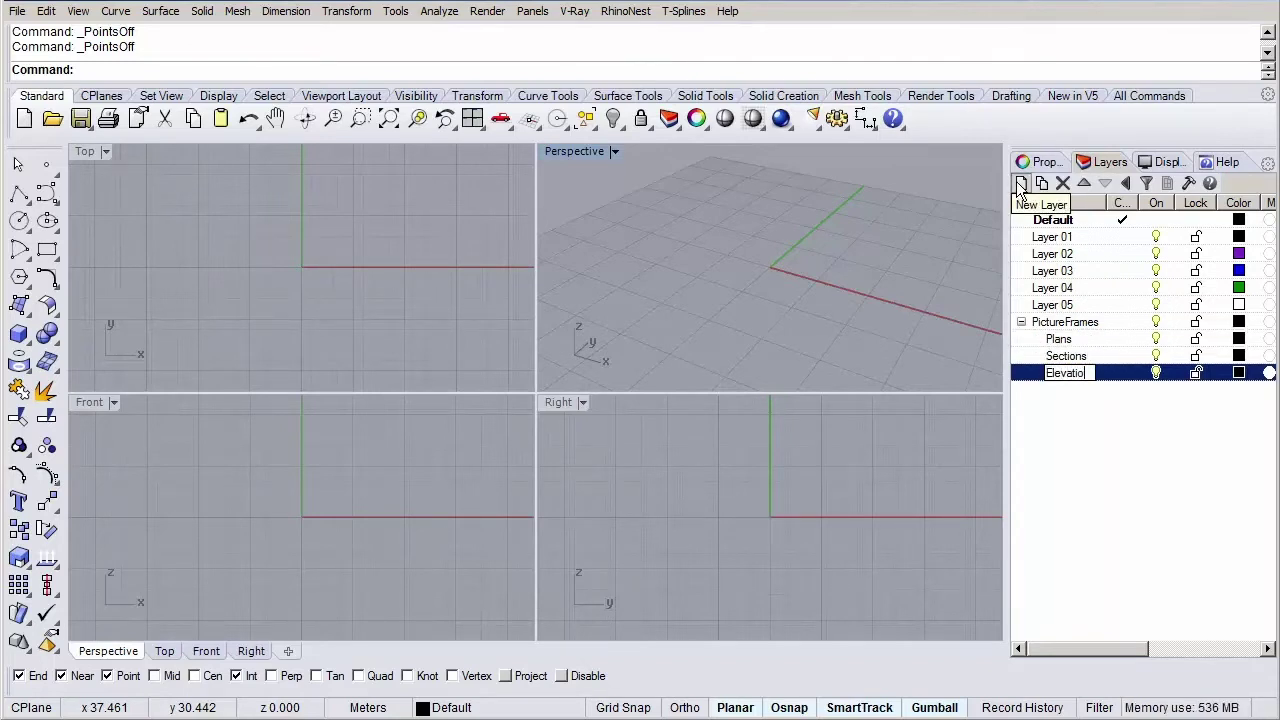
type("ns")
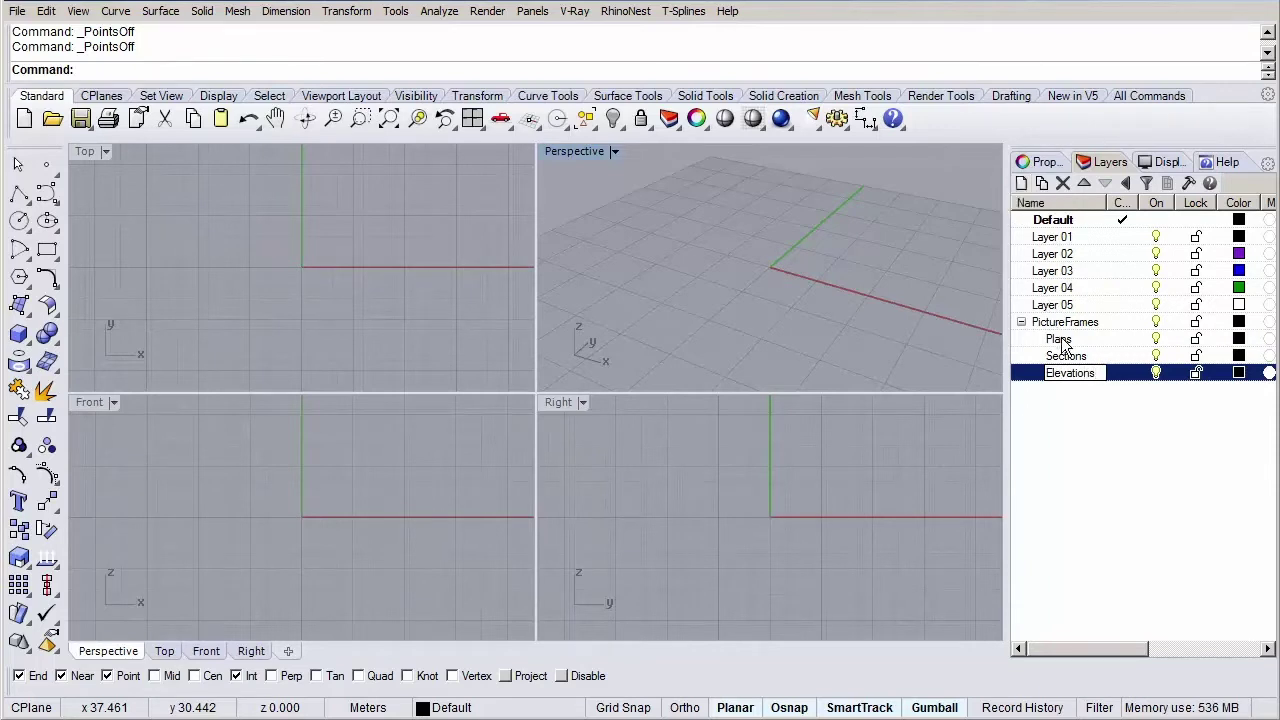
Step: Add nine new sublayers under the Plans layer
left_click(1062, 341)
left_click(1042, 184)
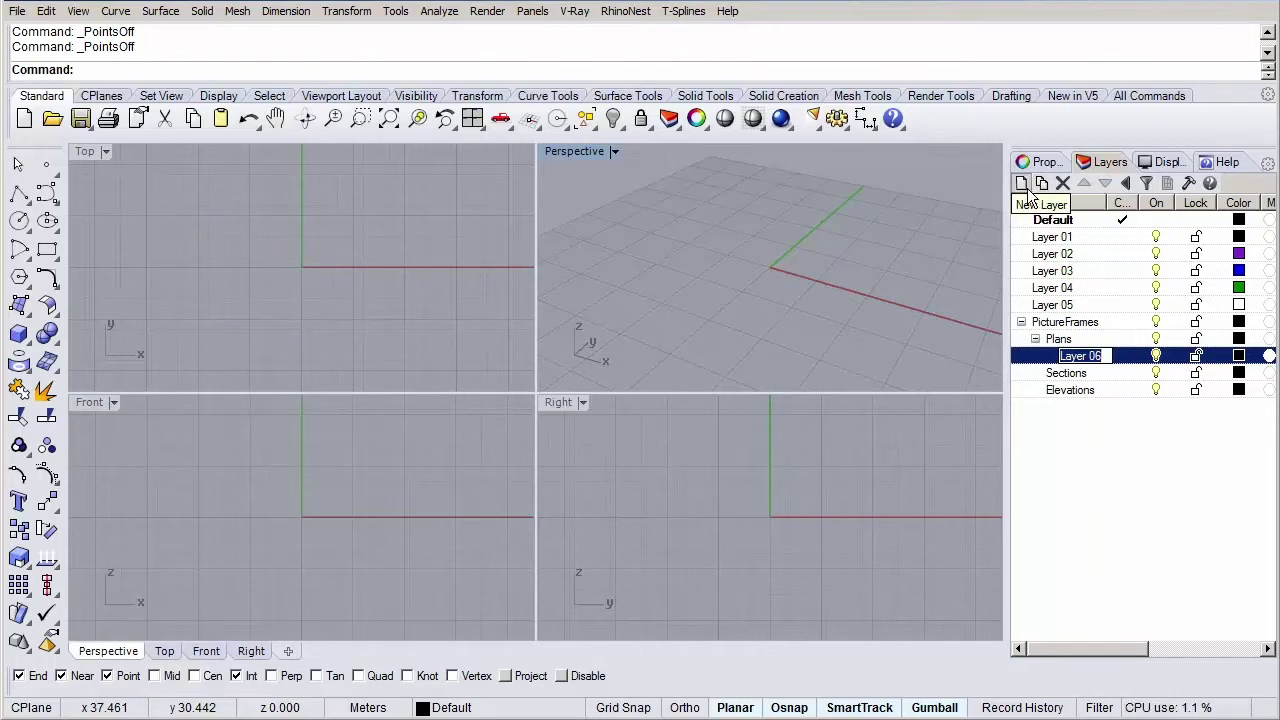
left_click(1022, 185)
left_click(1022, 185)
left_click(1022, 185)
left_click(1022, 185)
left_click(1022, 185)
left_click(1022, 185)
left_click(1022, 185)
left_click(1022, 185)
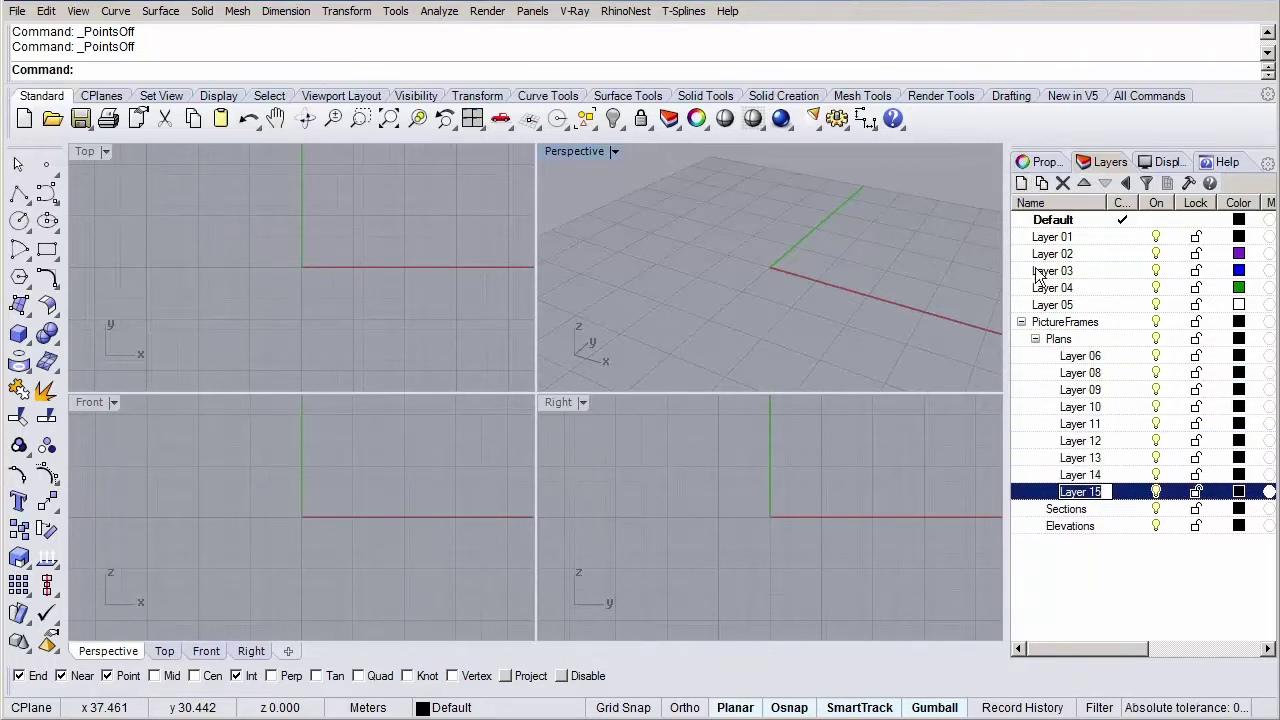
Step: Rename the first three Plans sublayers to 00, 01 and 02
left_click(1092, 360)
left_click(1093, 360)
type("00")
left_click(1080, 376)
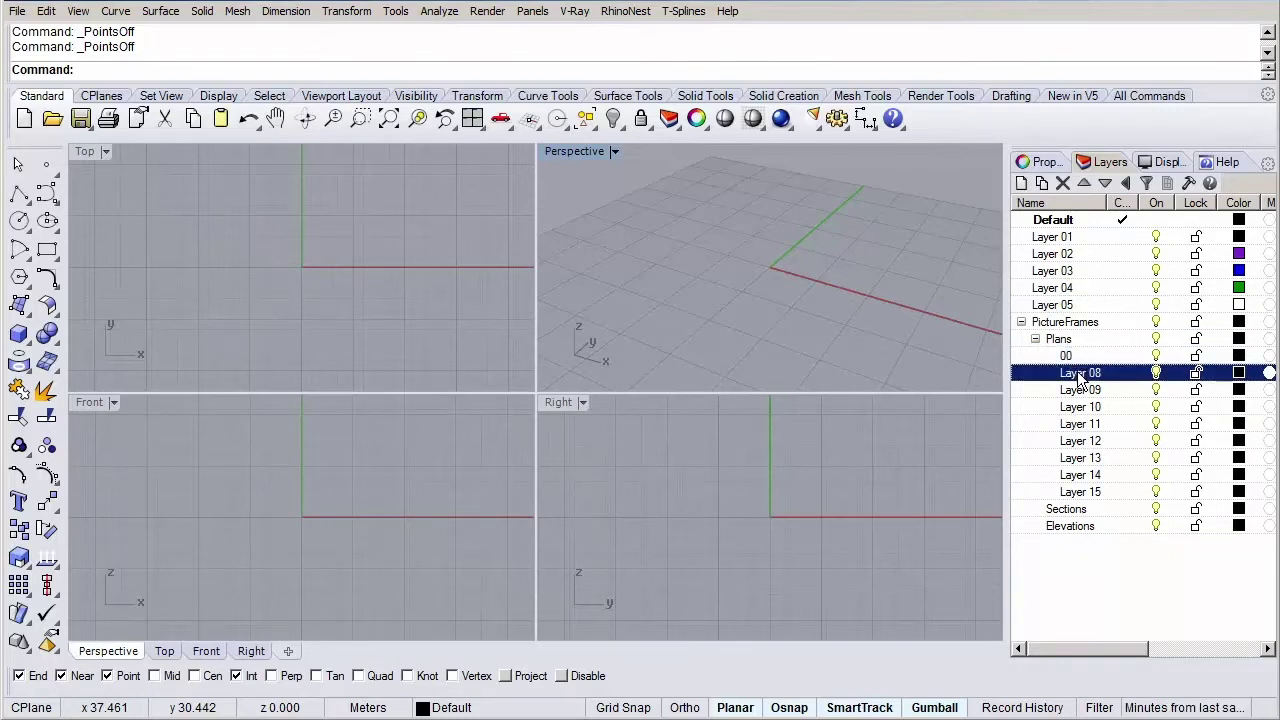
left_click(1080, 376)
type("01")
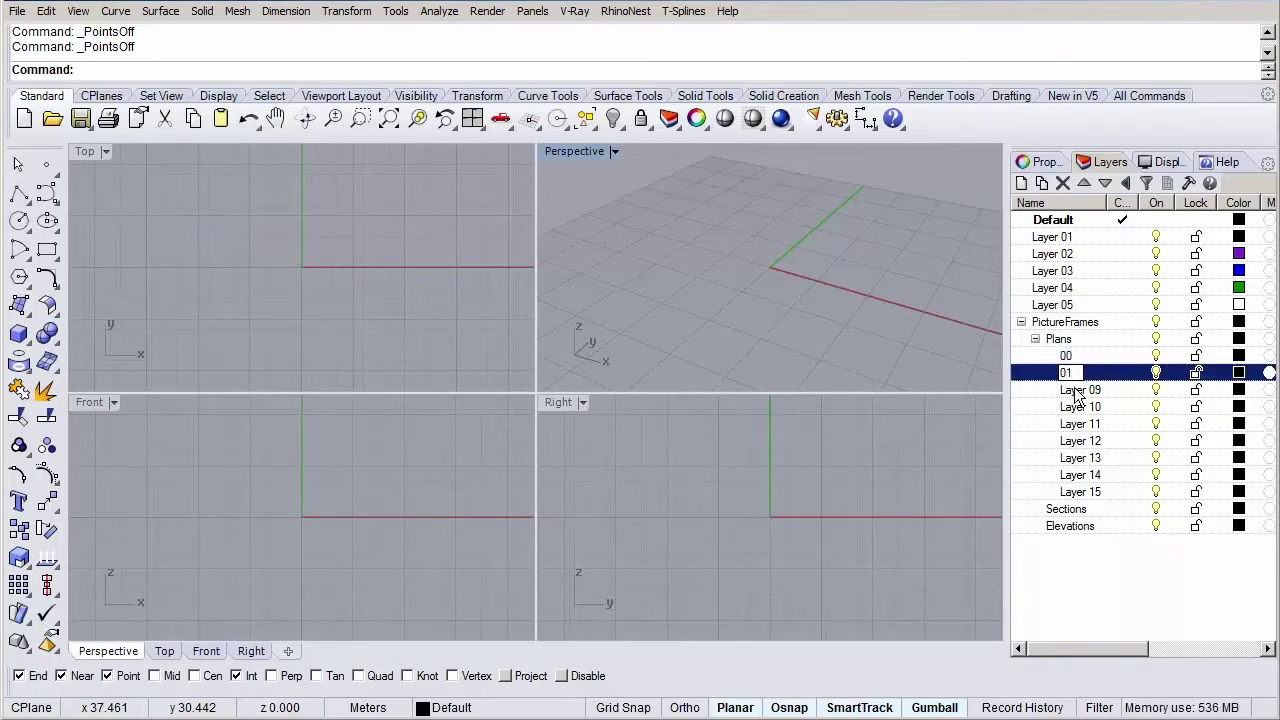
left_click(1076, 392)
left_click(1076, 391)
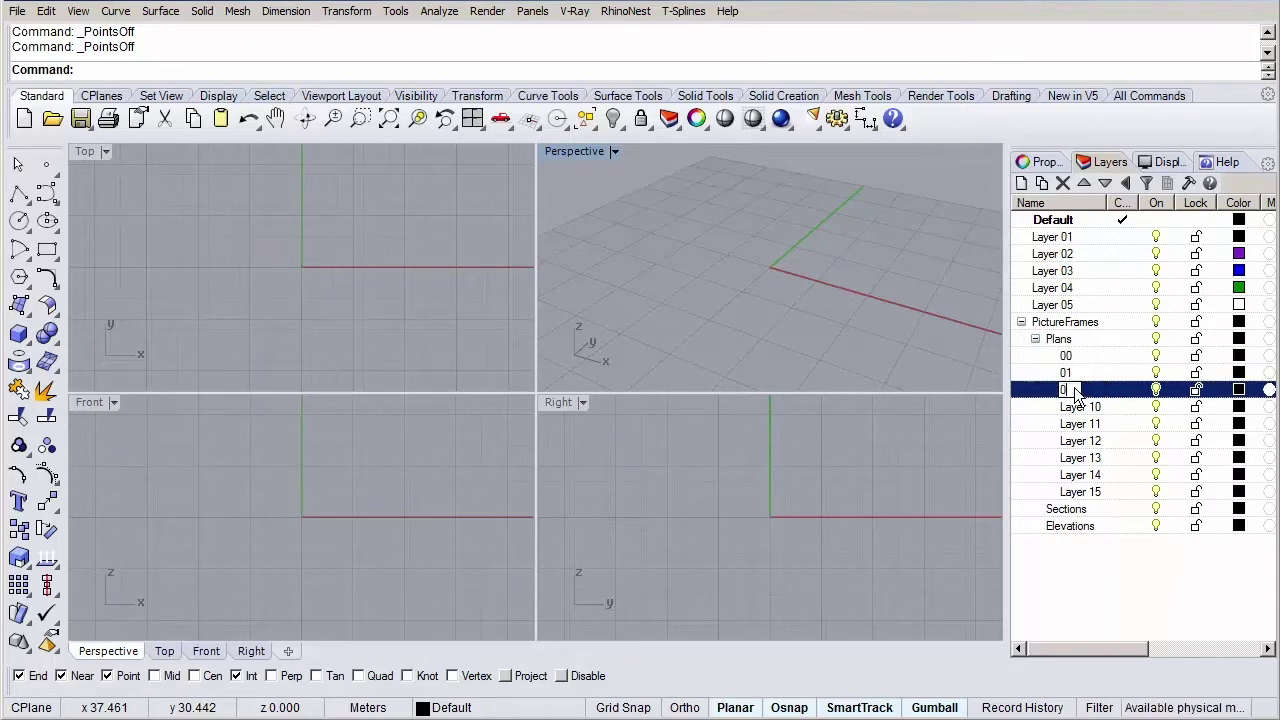
type("02")
Step: Rename the next three Plans sublayers to 03, 04 and 05
left_click(1078, 409)
left_click(1078, 409)
type("03")
left_click(1080, 426)
left_click(1080, 426)
type("04")
left_click(1080, 441)
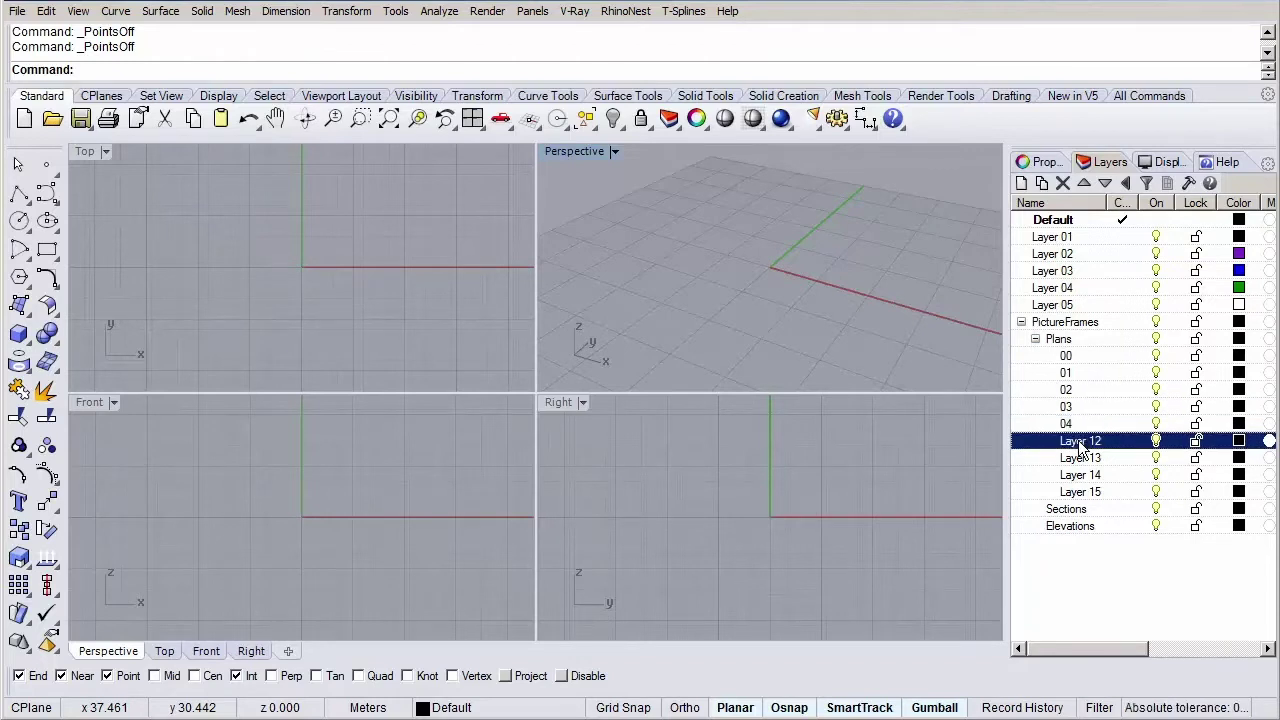
left_click(1080, 443)
type("05")
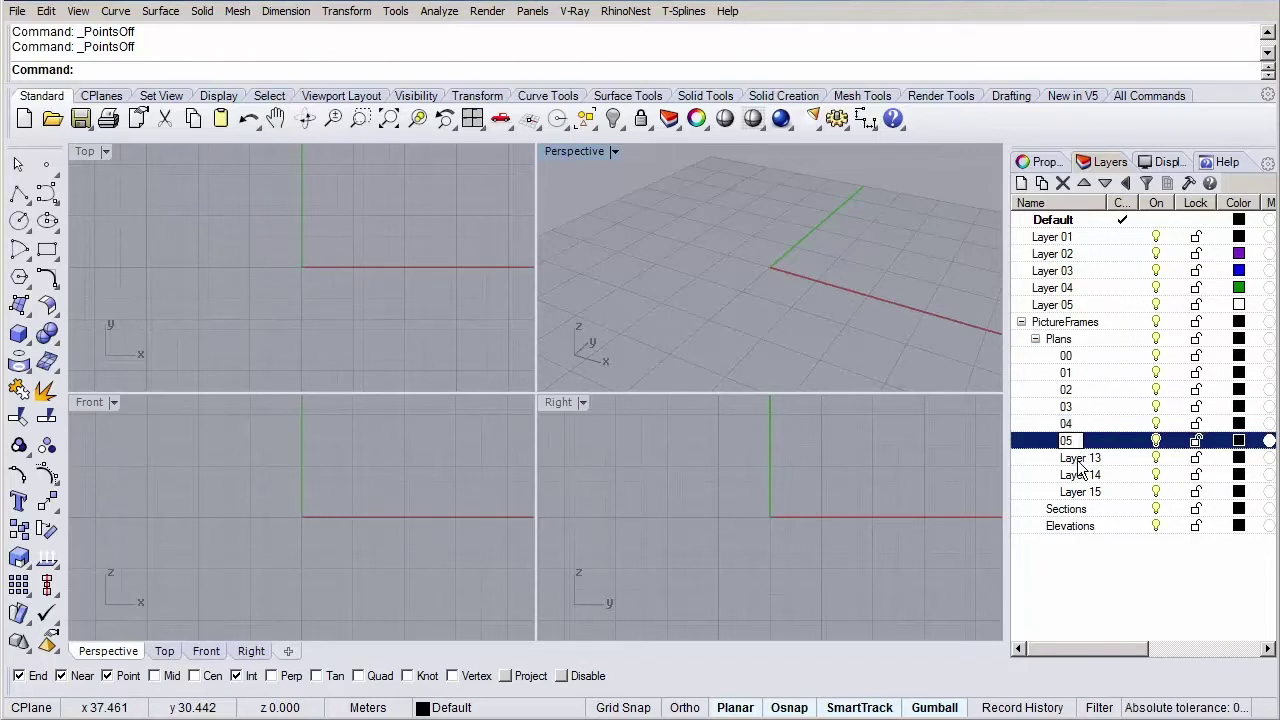
Step: Rename the last three Plans sublayers to 06, 07 and 08
left_click(1080, 458)
left_click(1081, 460)
type("06")
left_click(1084, 476)
left_click(1085, 478)
type("07")
left_click(1084, 493)
left_click(1082, 492)
type("08")
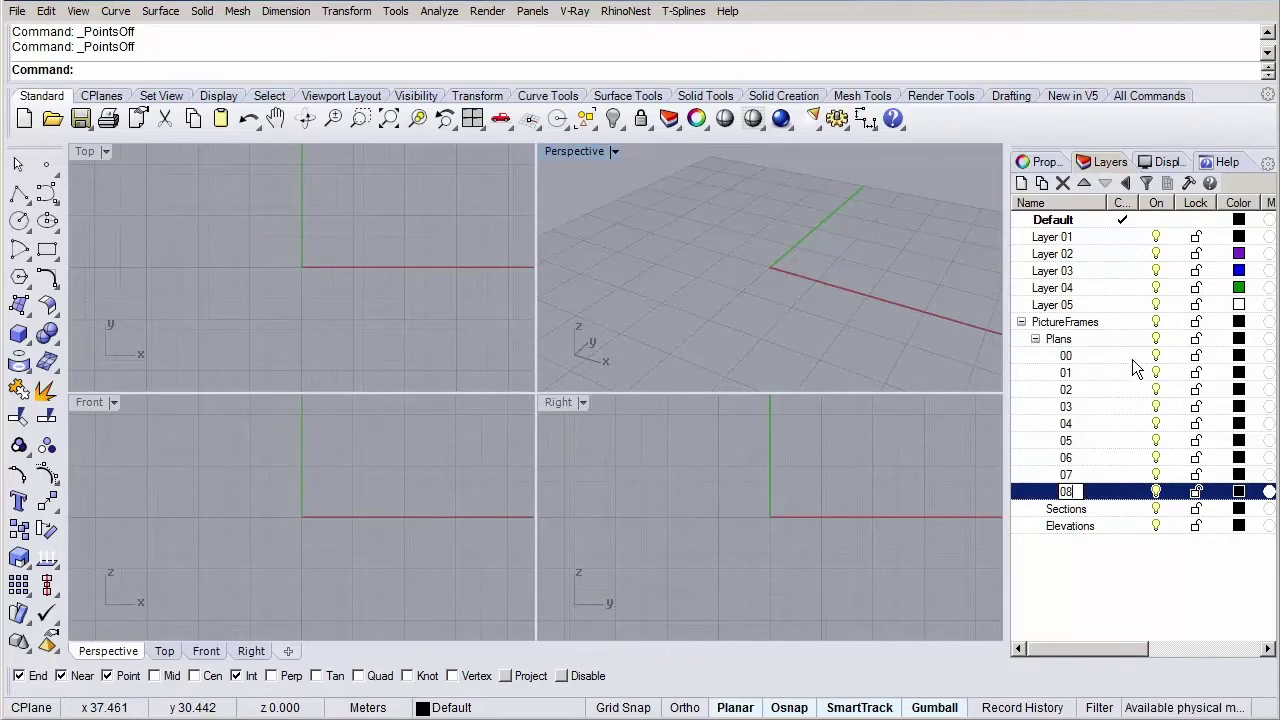
key("Return")
Step: Make layer 00 current and pick Assets > PictureFrames > 0_GroundFloorPlan.png for a new picture frame
left_click(1130, 357)
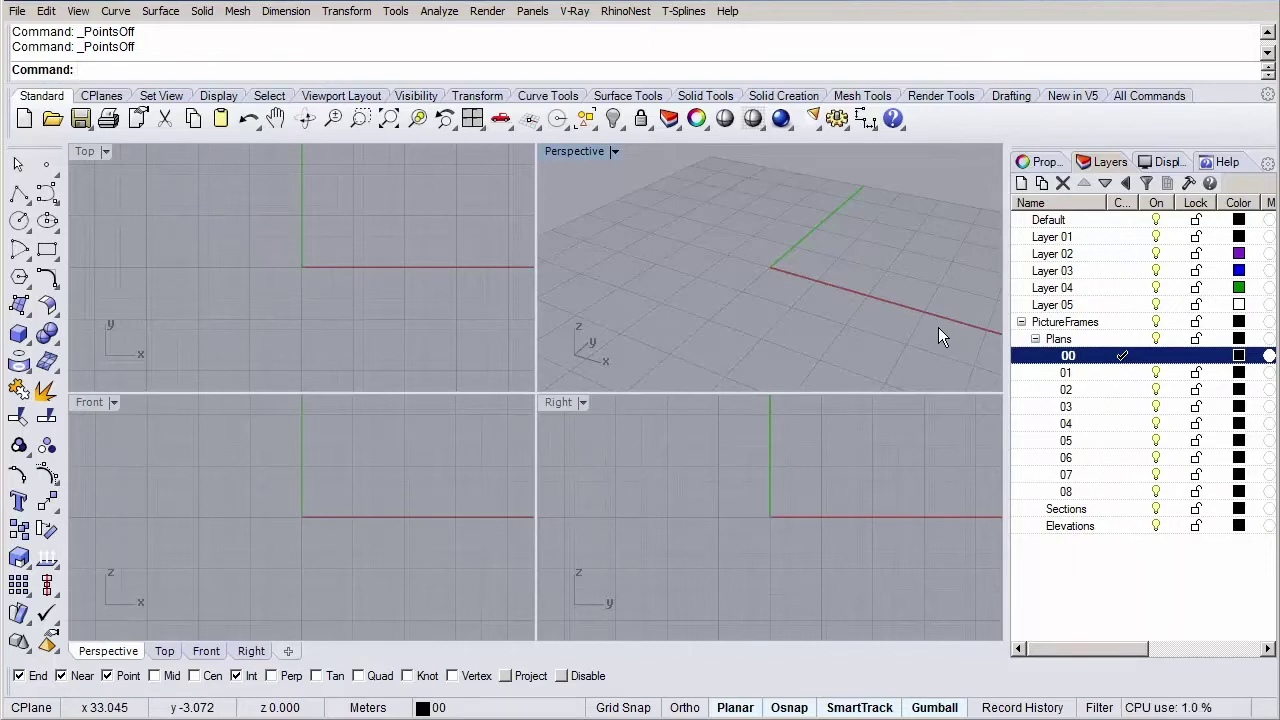
type("PictureFrame")
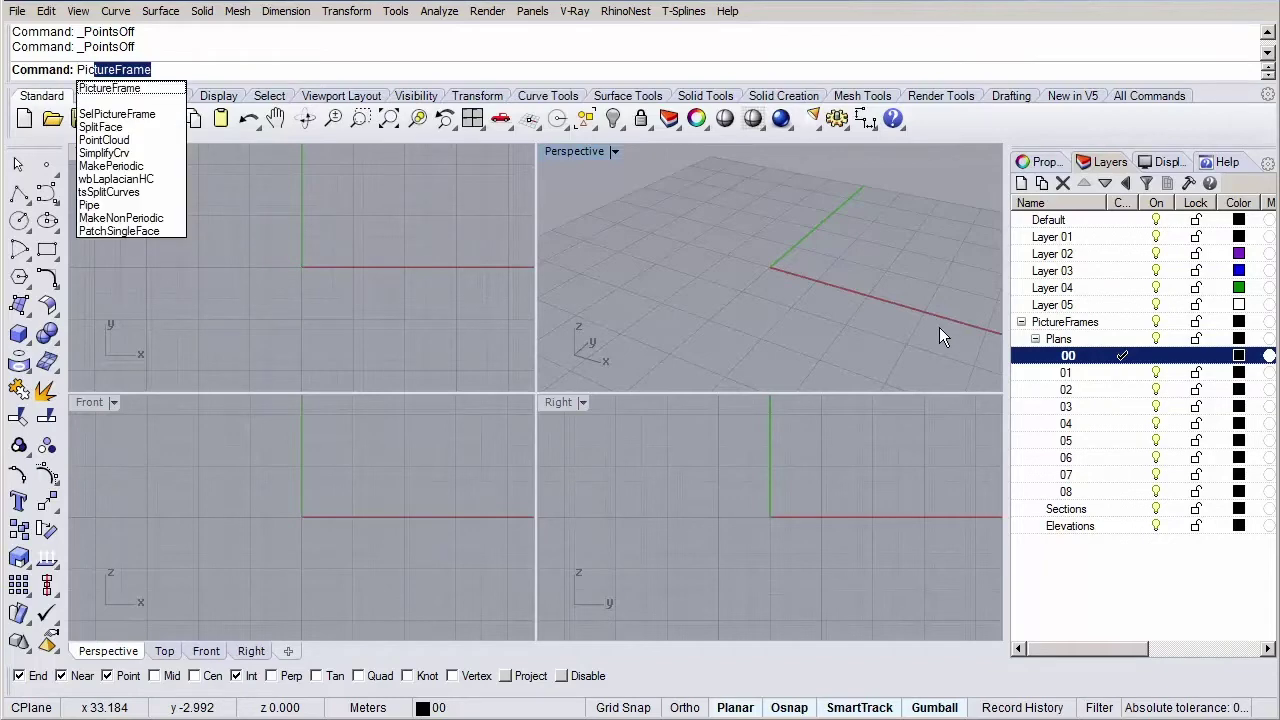
key("Return")
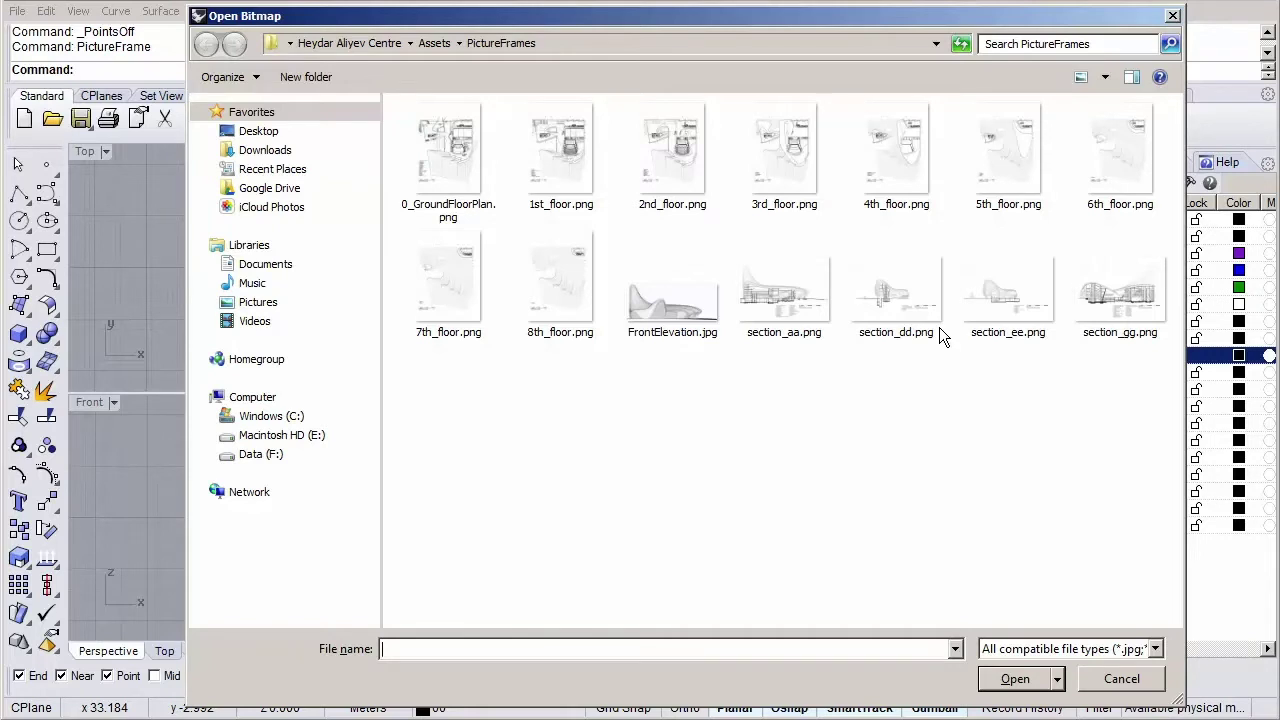
left_click(435, 44)
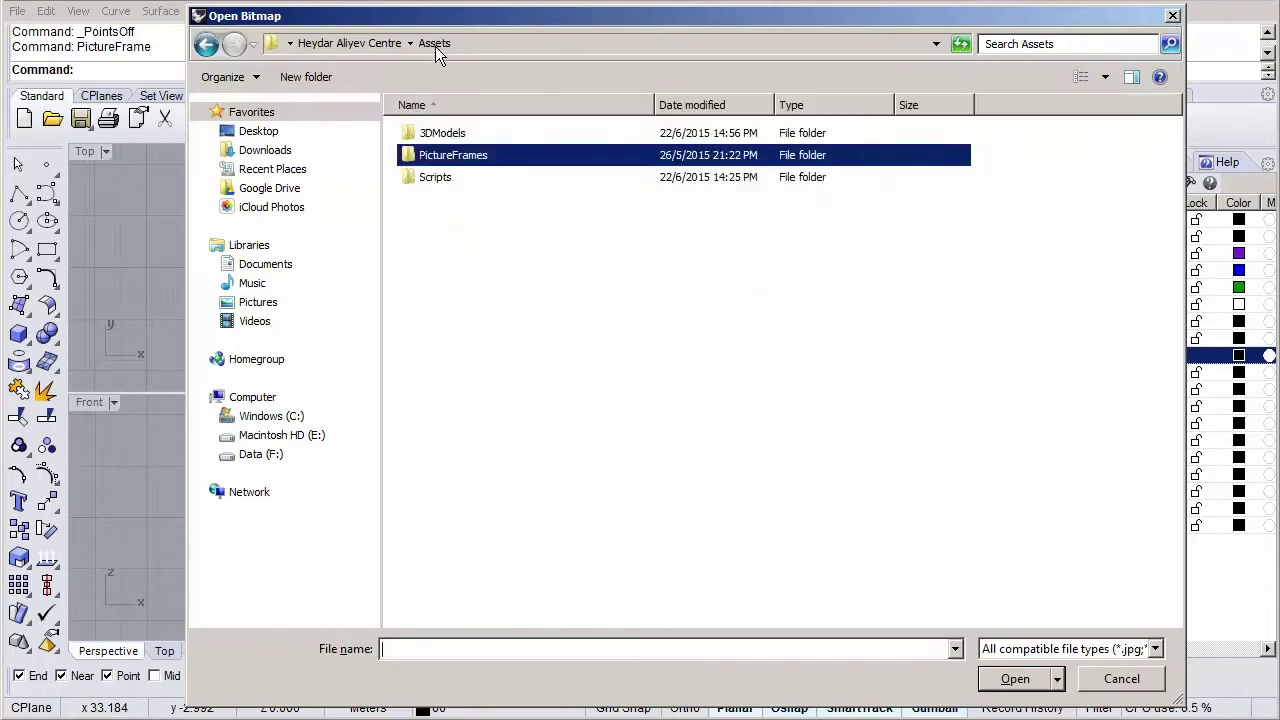
double_click(446, 157)
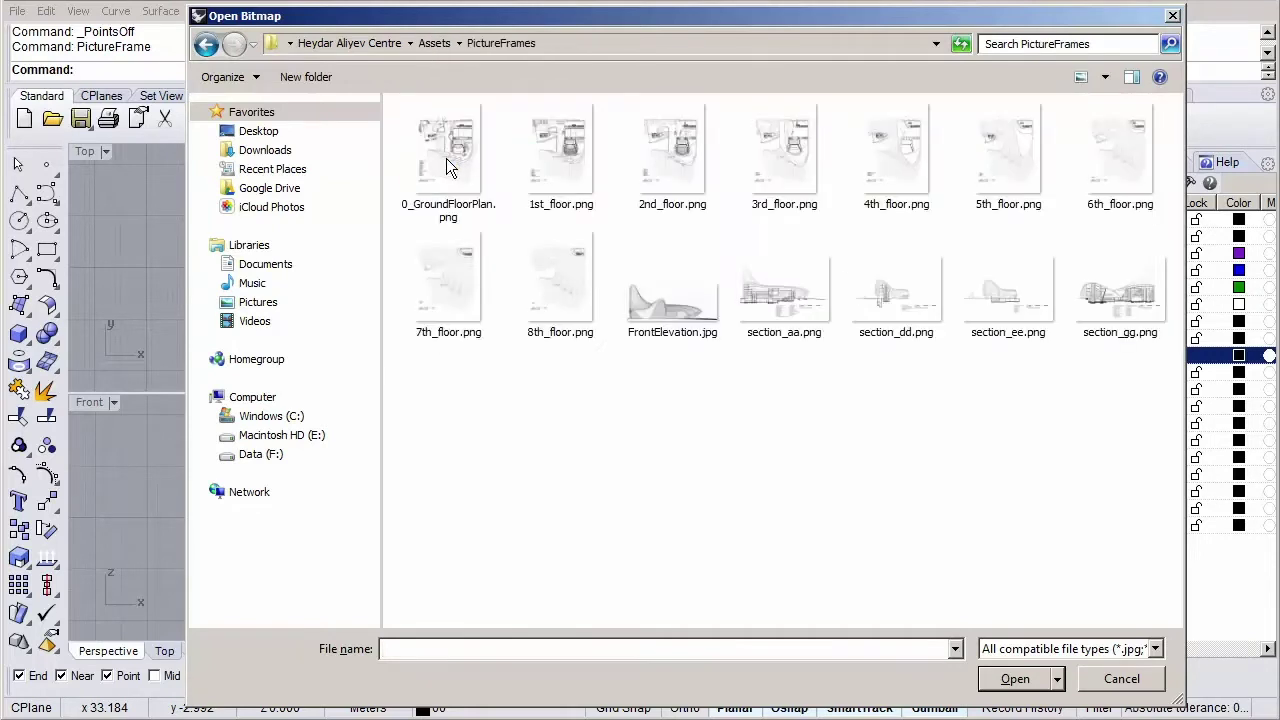
left_click(452, 216)
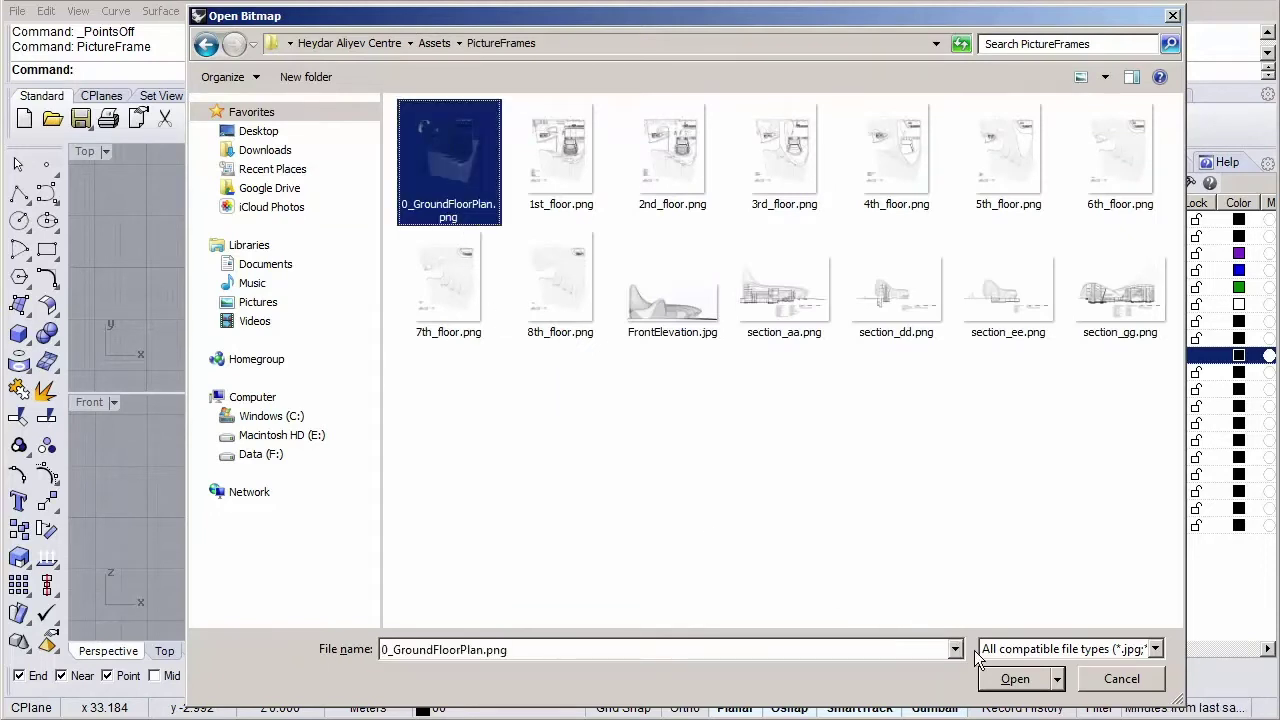
left_click(1015, 679)
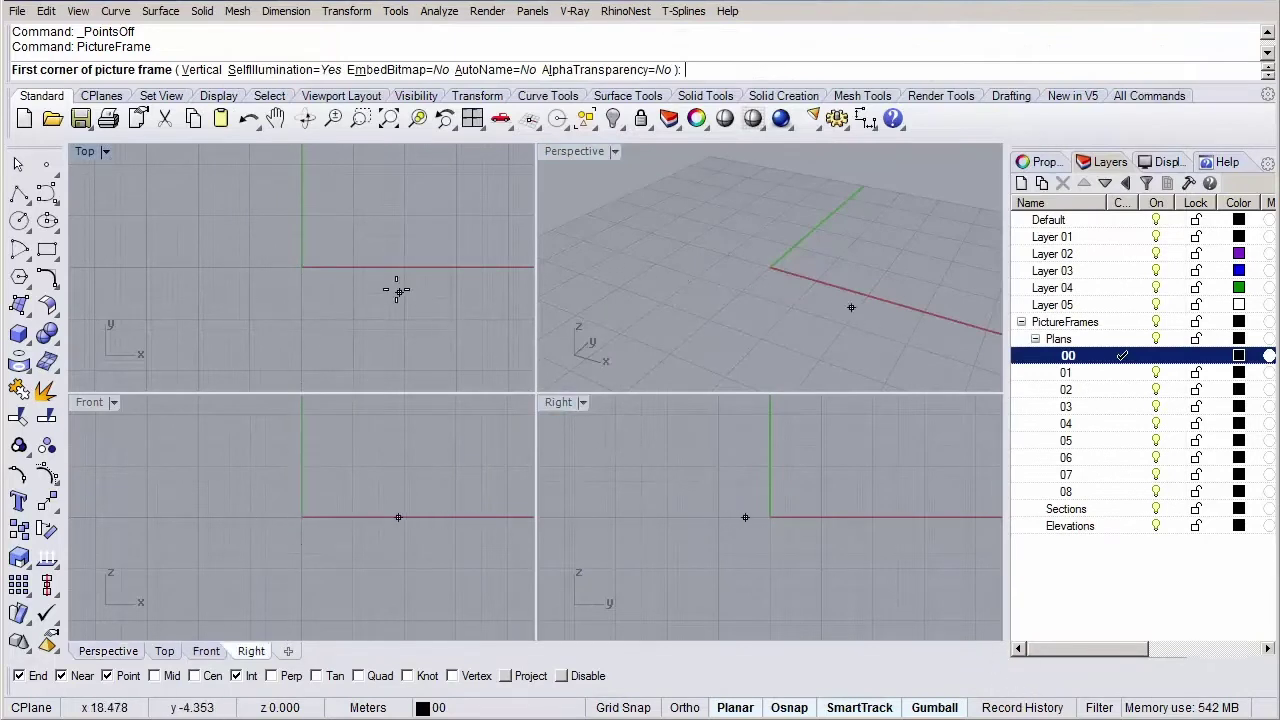
Step: Place the picture frame from corner 0,0 in a maximized Top view, then zoom onto the scale bar
type("0,0")
key("Return")
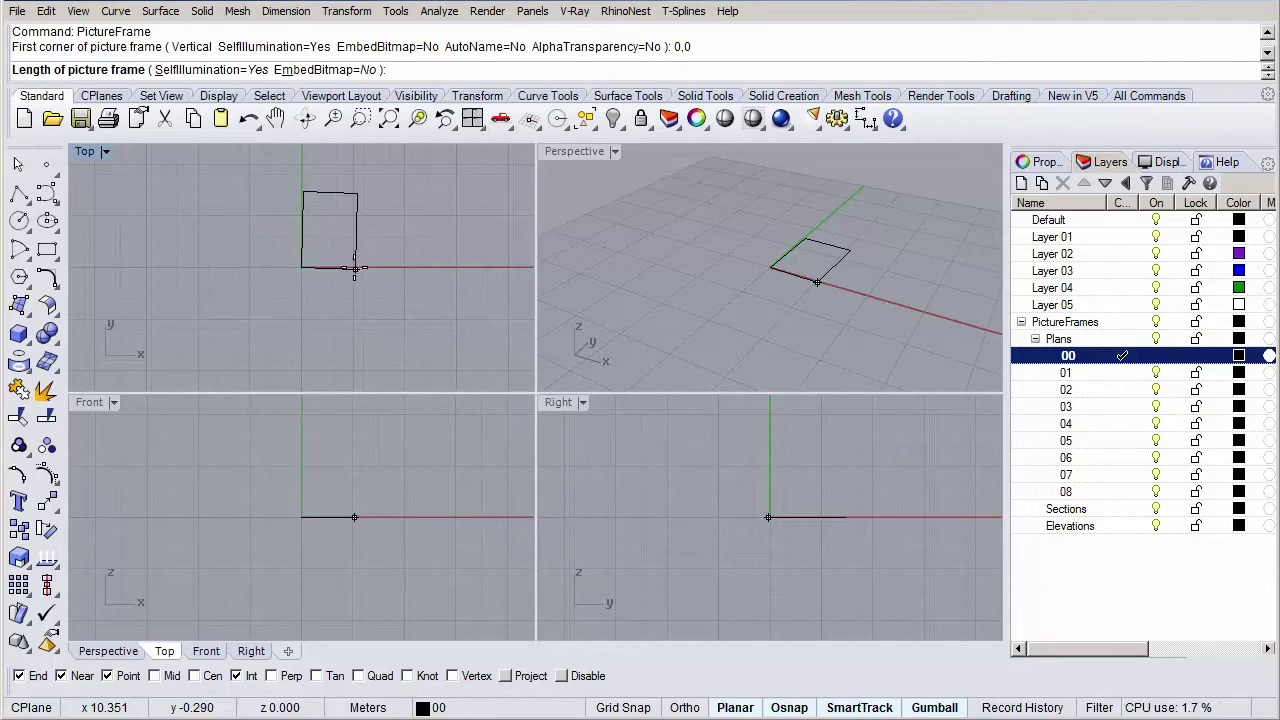
double_click(86, 153)
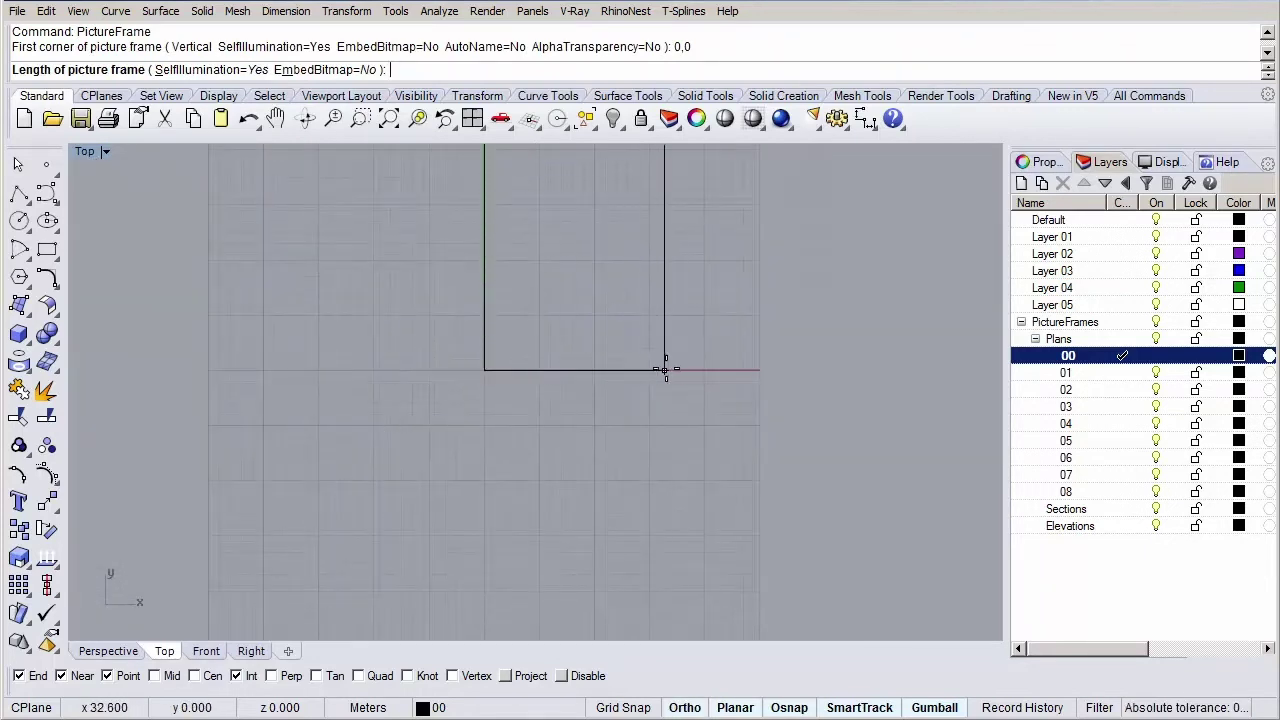
left_click(696, 371)
scroll(646, 414, "up", 3)
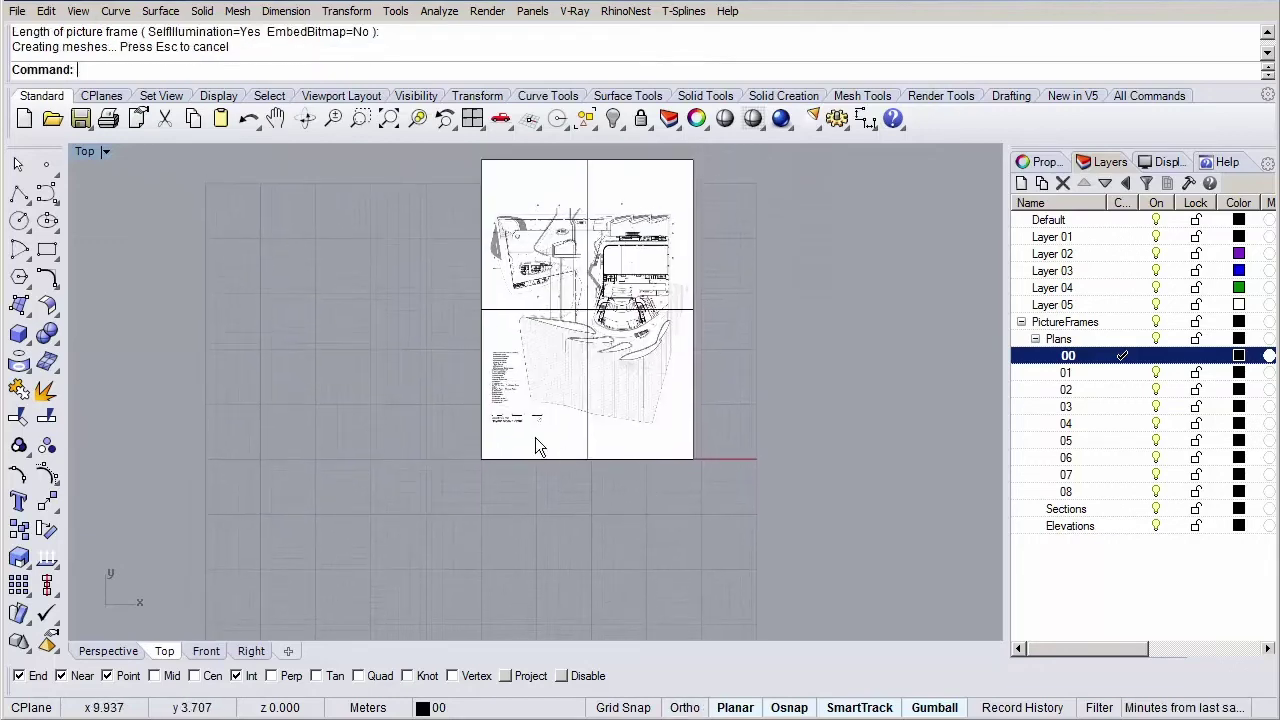
scroll(500, 422, "up", 2)
scroll(505, 420, "up", 10)
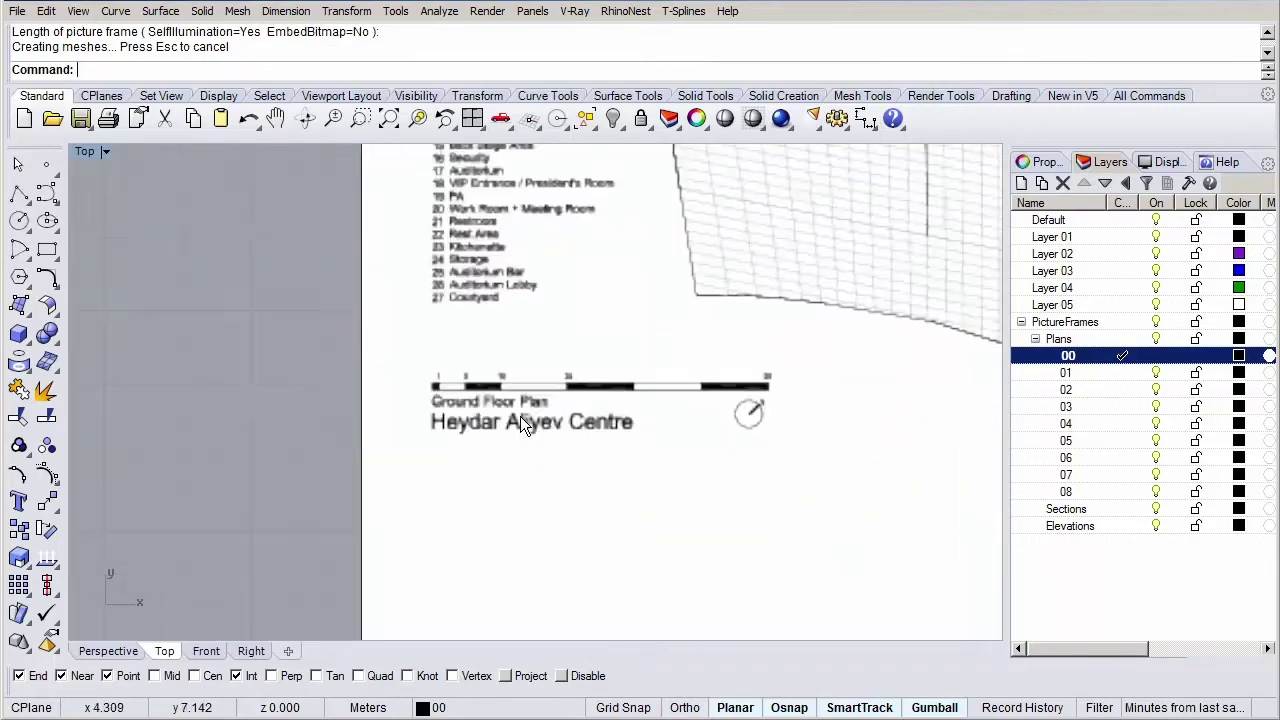
scroll(520, 416, "up", 4)
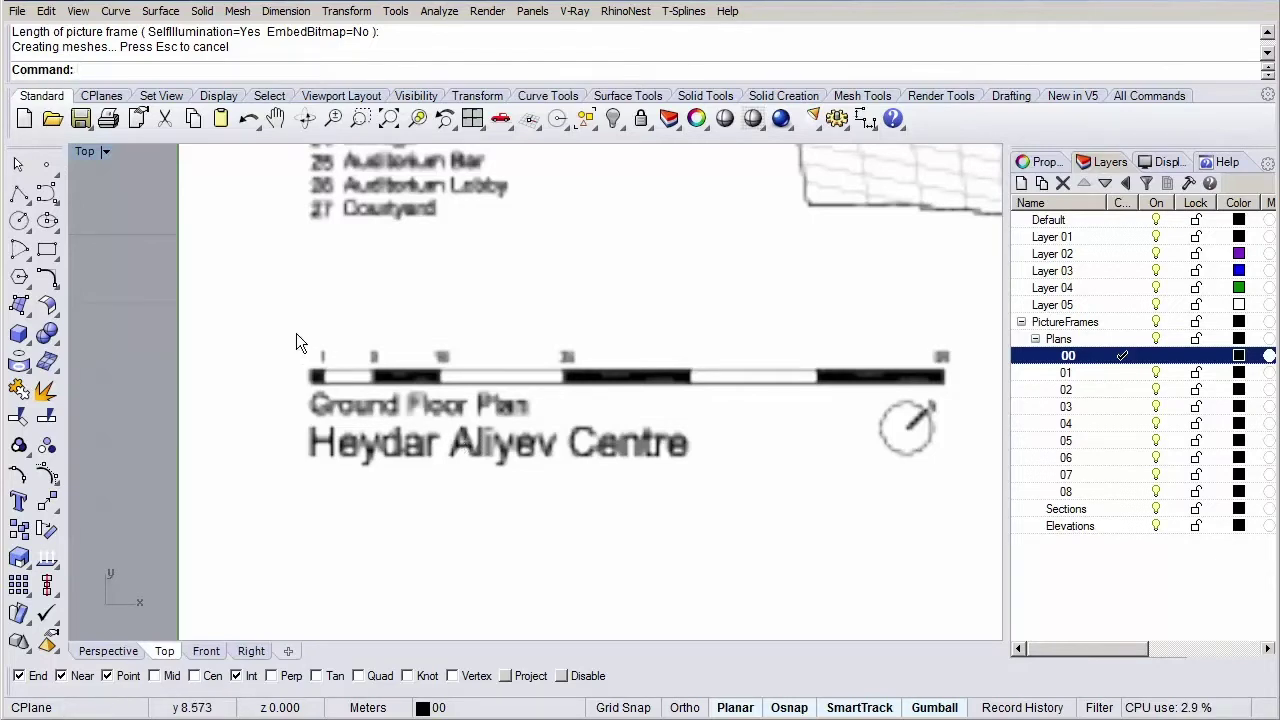
Step: Draw a 5 m polyline from the scale bar's left corner along its top edge
left_click(19, 195)
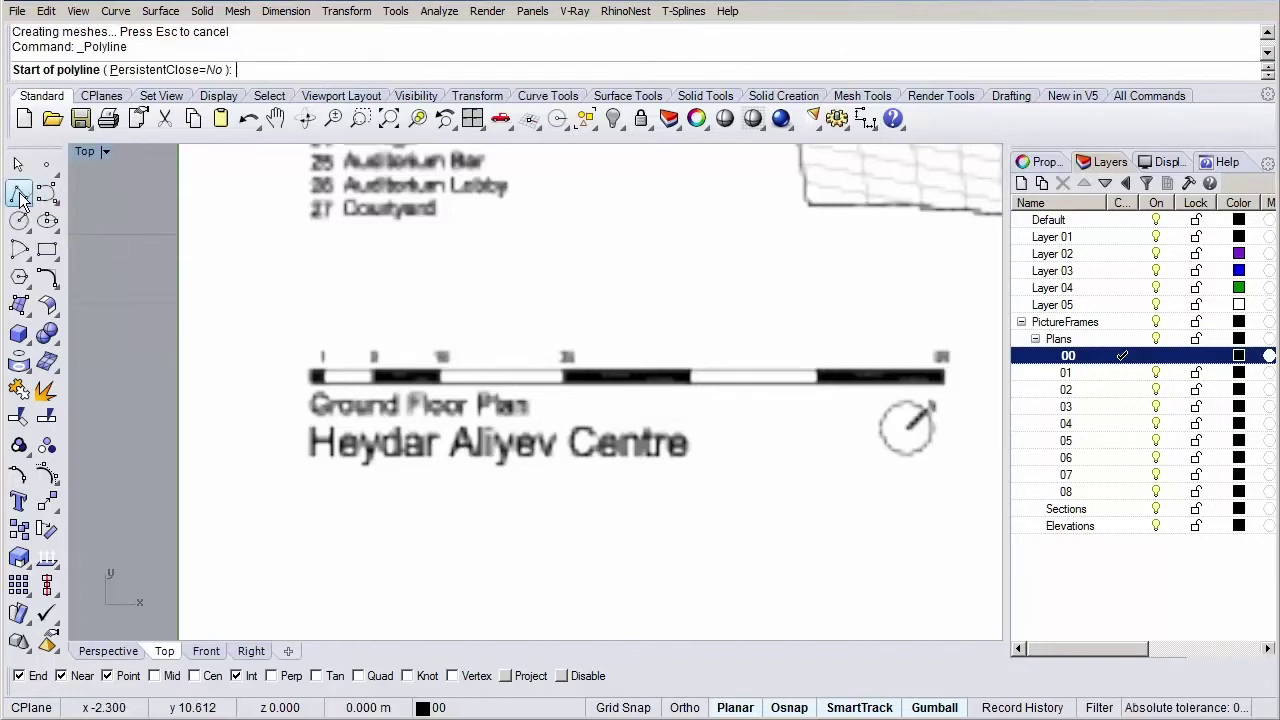
scroll(302, 378, "up", 6)
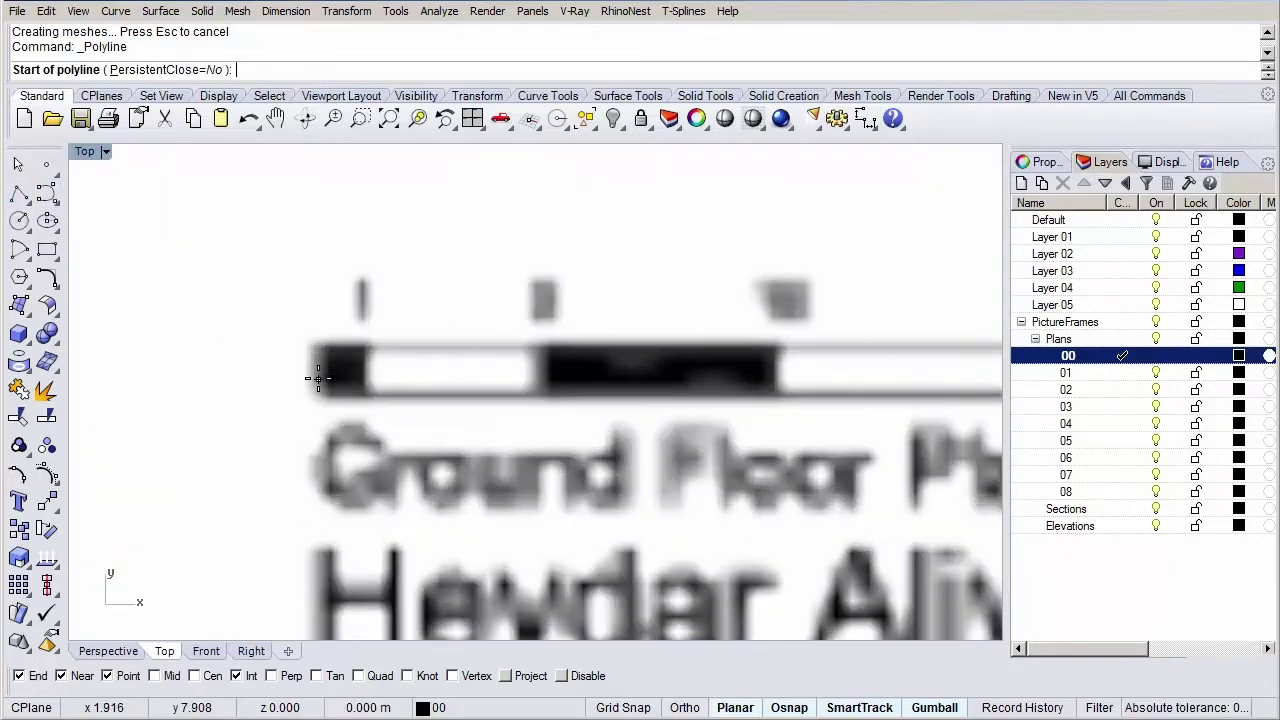
left_click(315, 329)
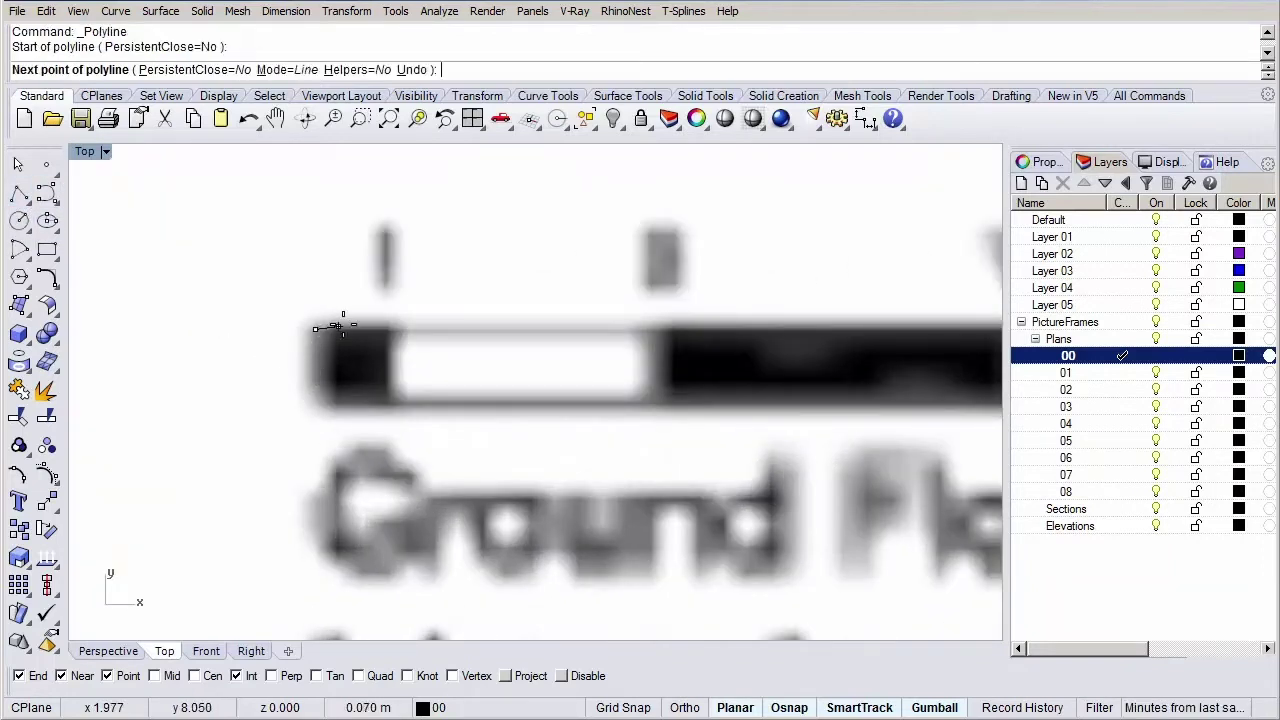
type("5")
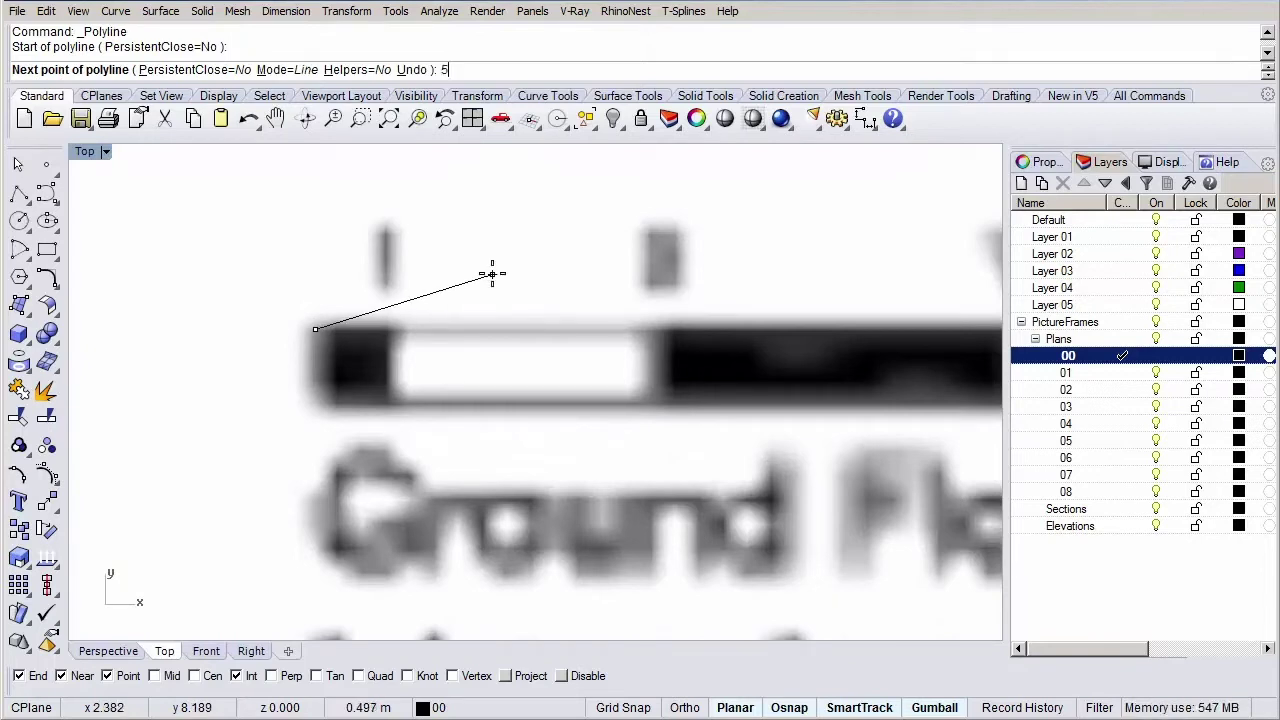
key("Return")
scroll(491, 273, "down", 2)
scroll(491, 273, "down", 2)
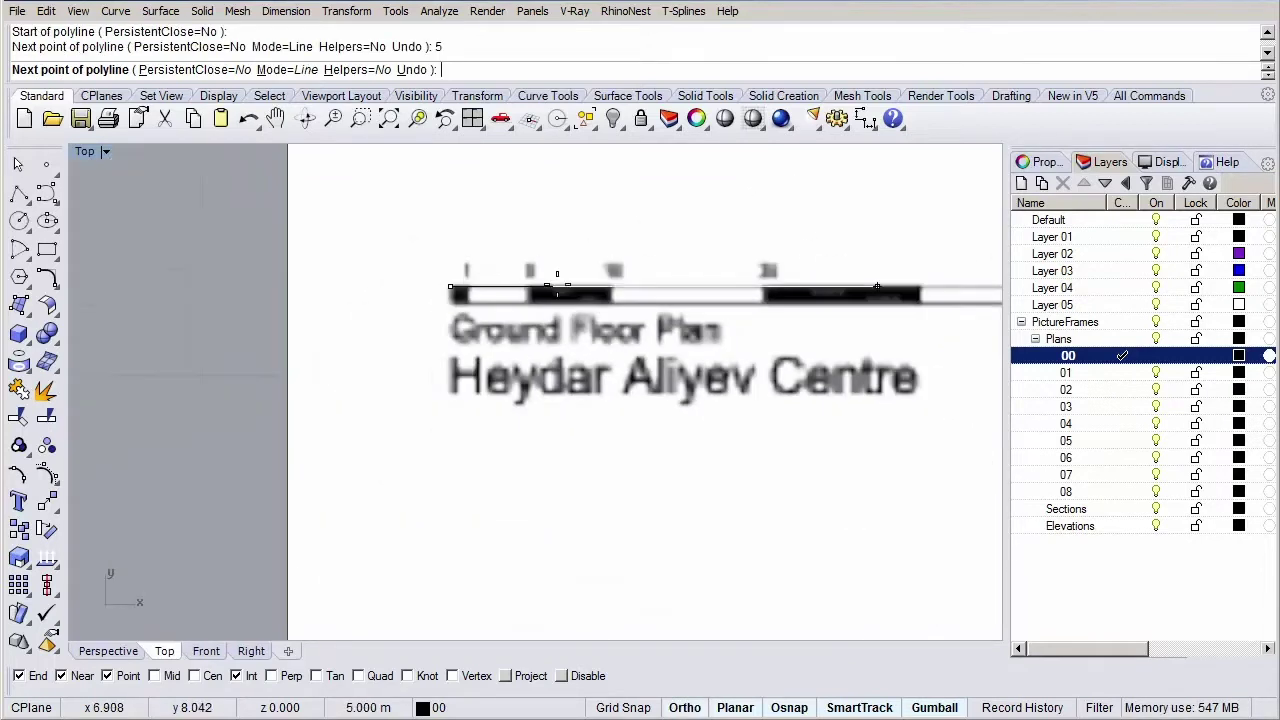
left_click(765, 291)
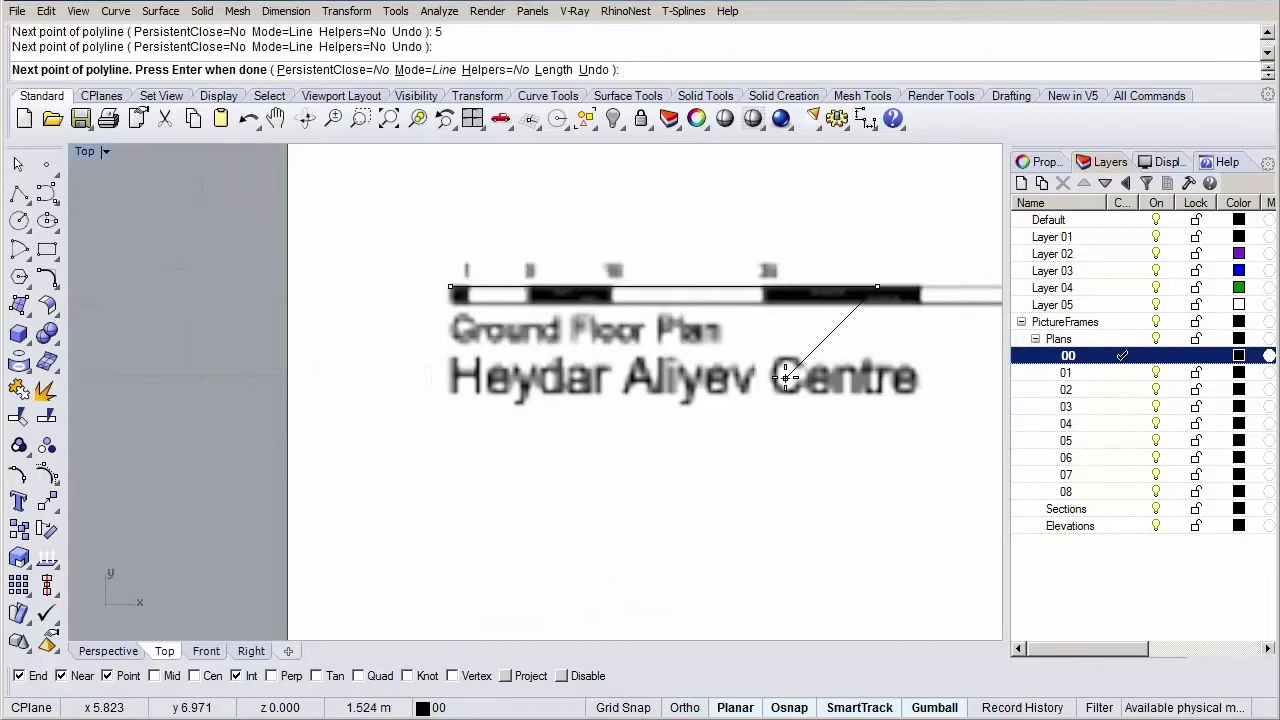
key("Return")
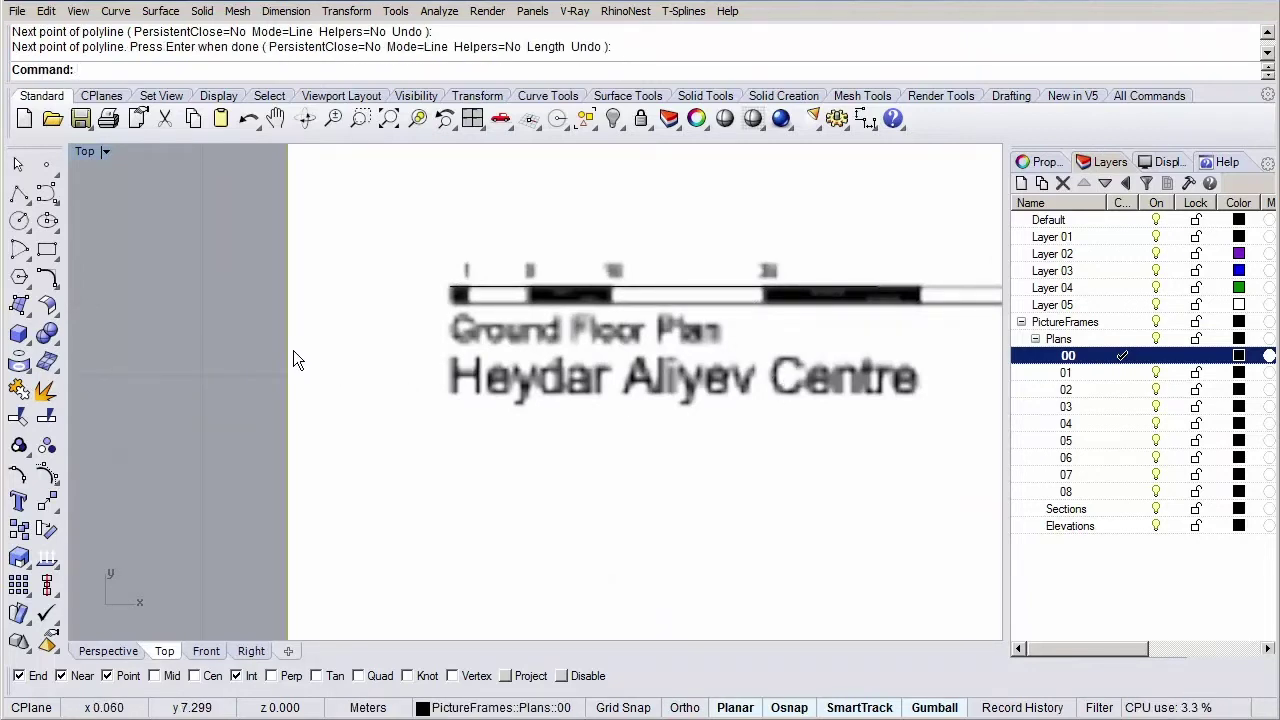
Step: Scale the plan image from the bar's left end so its 5 m tick meets the line's end
type("Scale")
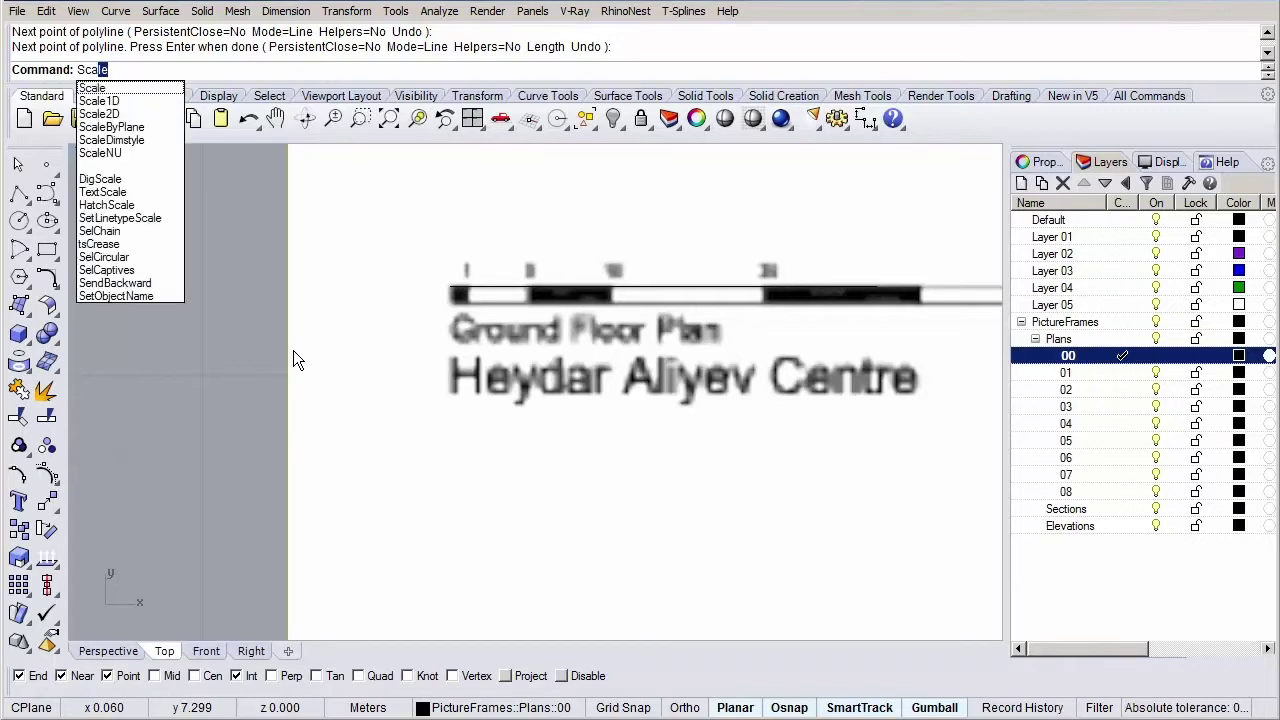
key("Return")
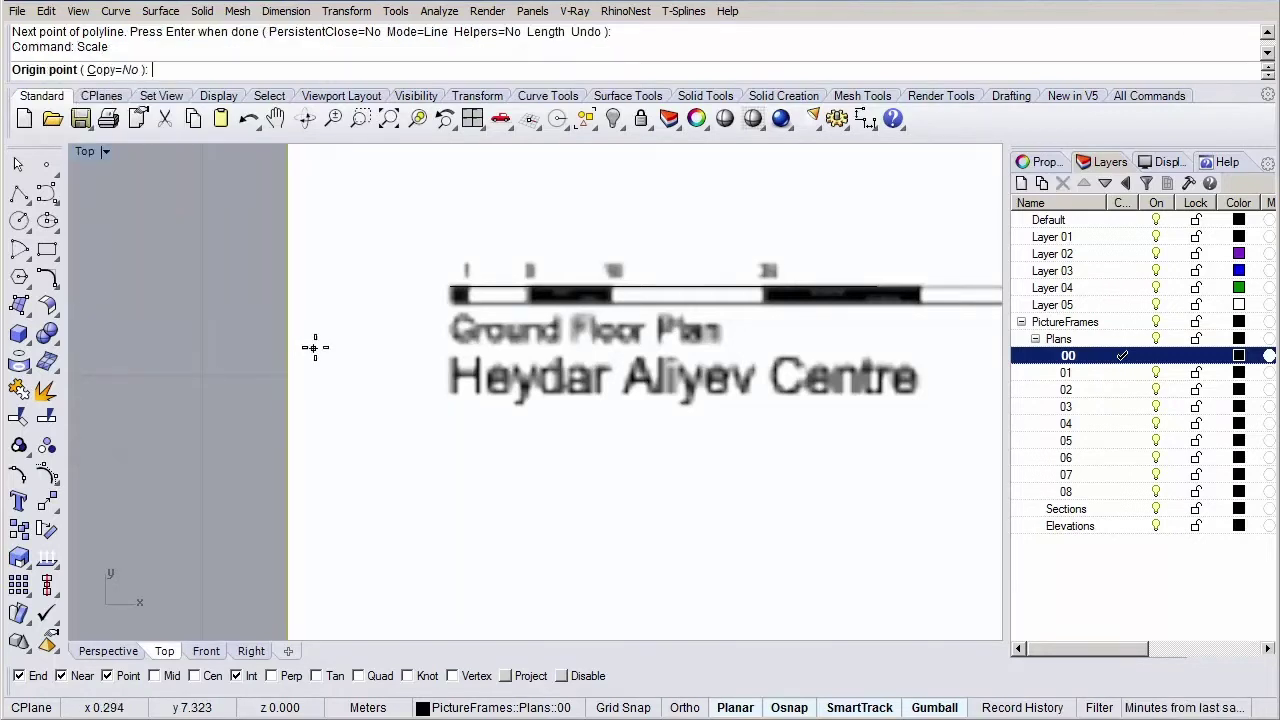
left_click(450, 287)
scroll(520, 305, "up", 3)
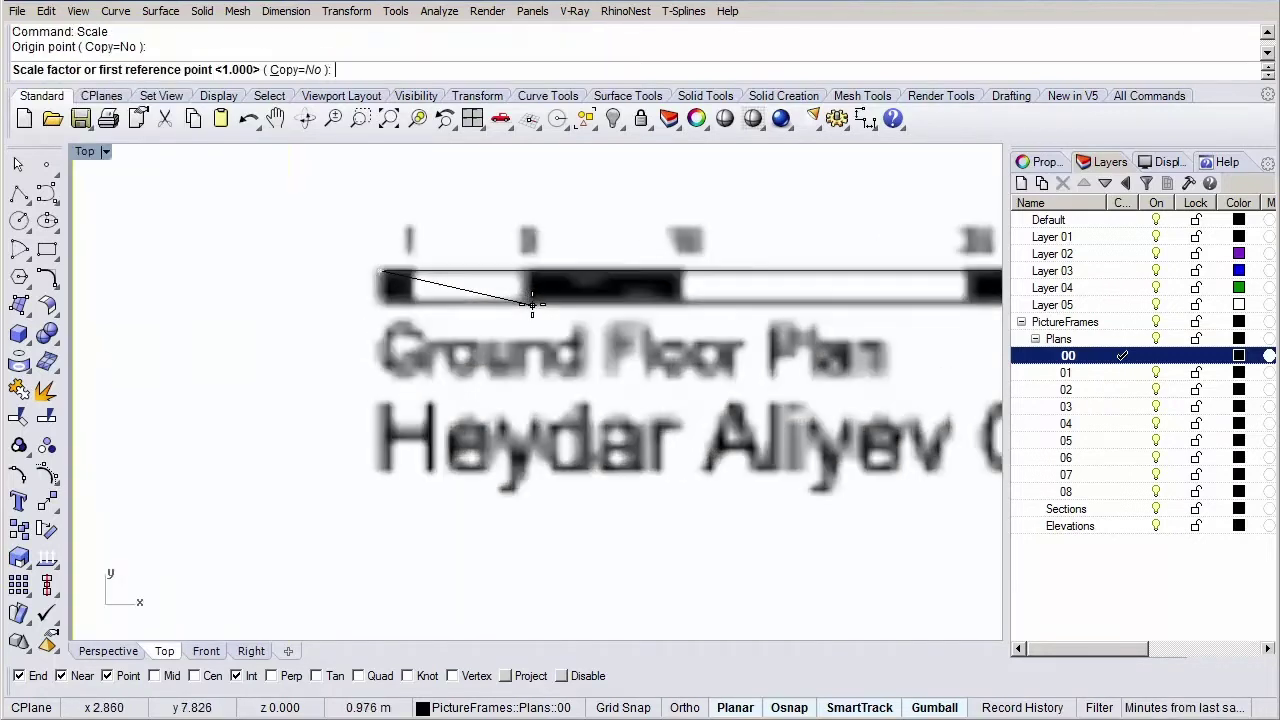
scroll(532, 303, "up", 2)
key("F8")
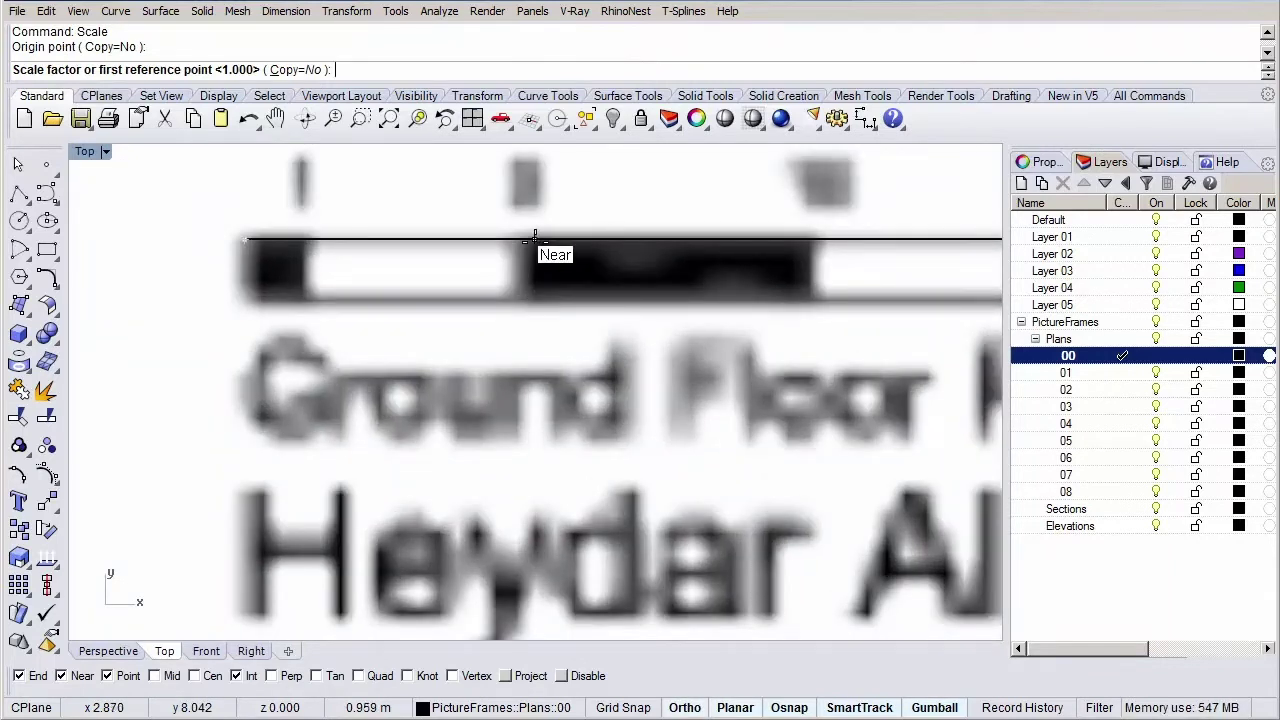
left_click(535, 237)
scroll(532, 240, "down", 3)
key("F8")
scroll(636, 240, "up", 3)
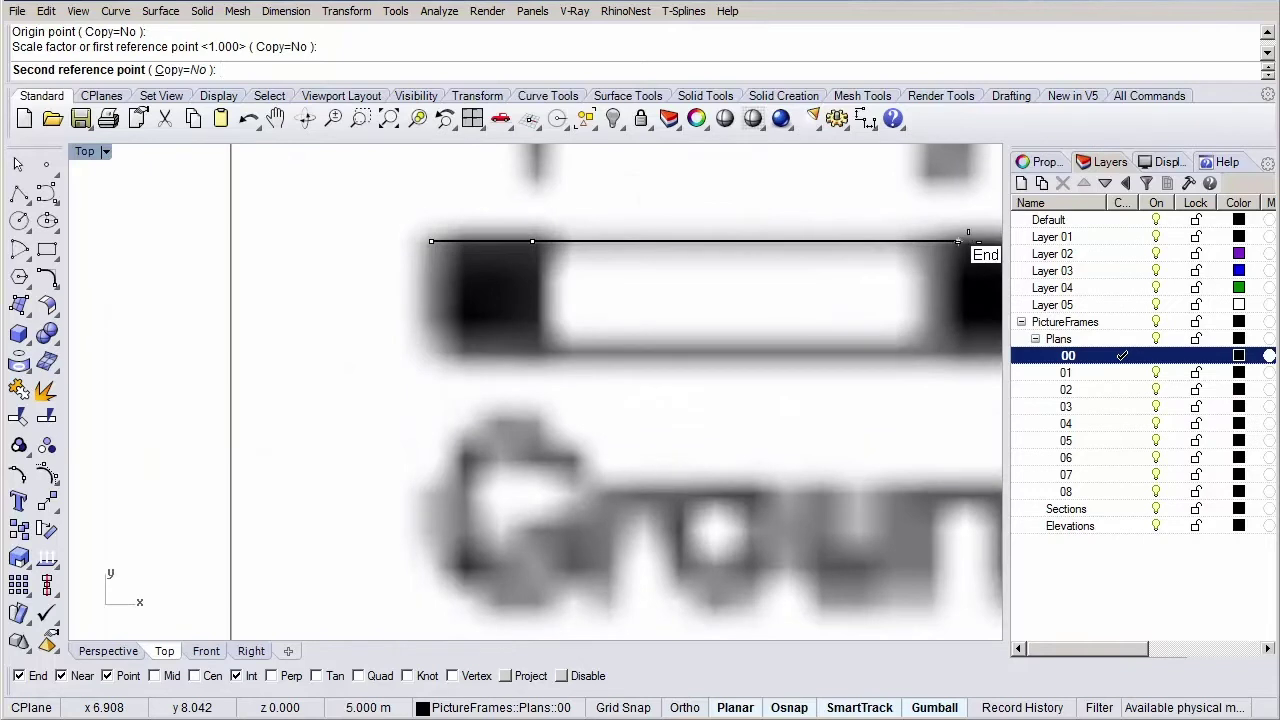
left_click(958, 241)
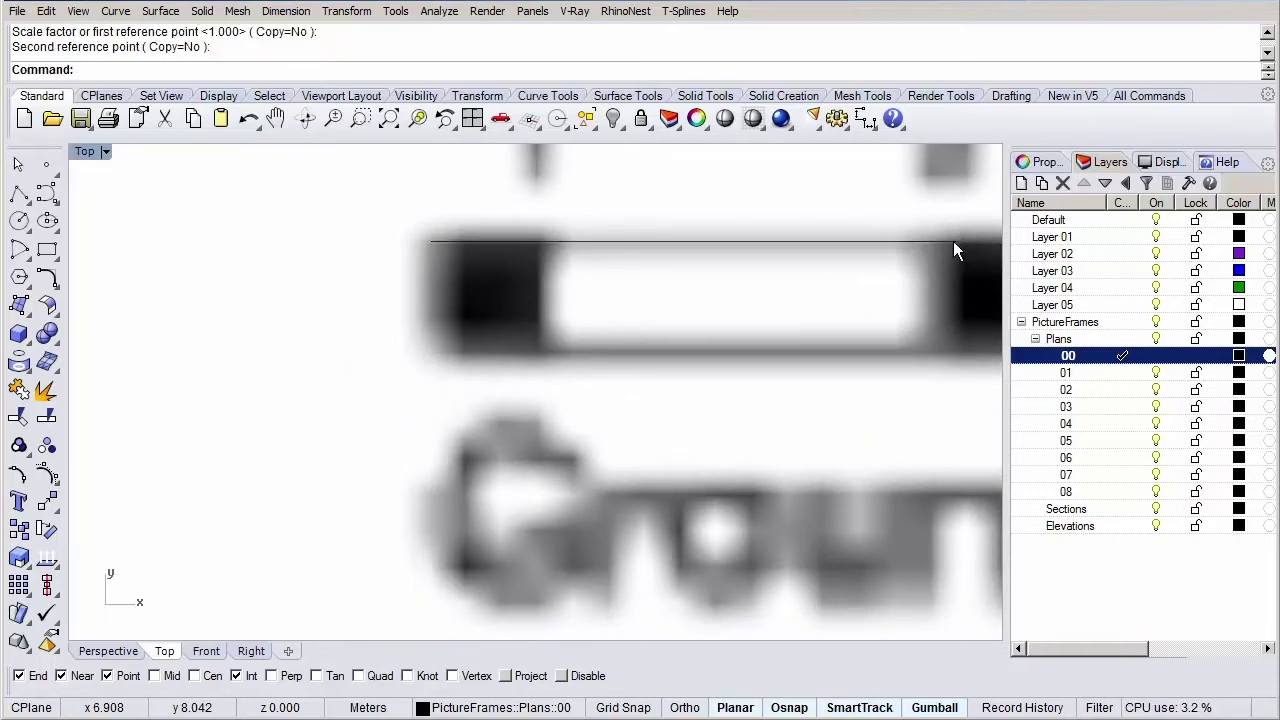
scroll(421, 349, "down", 4)
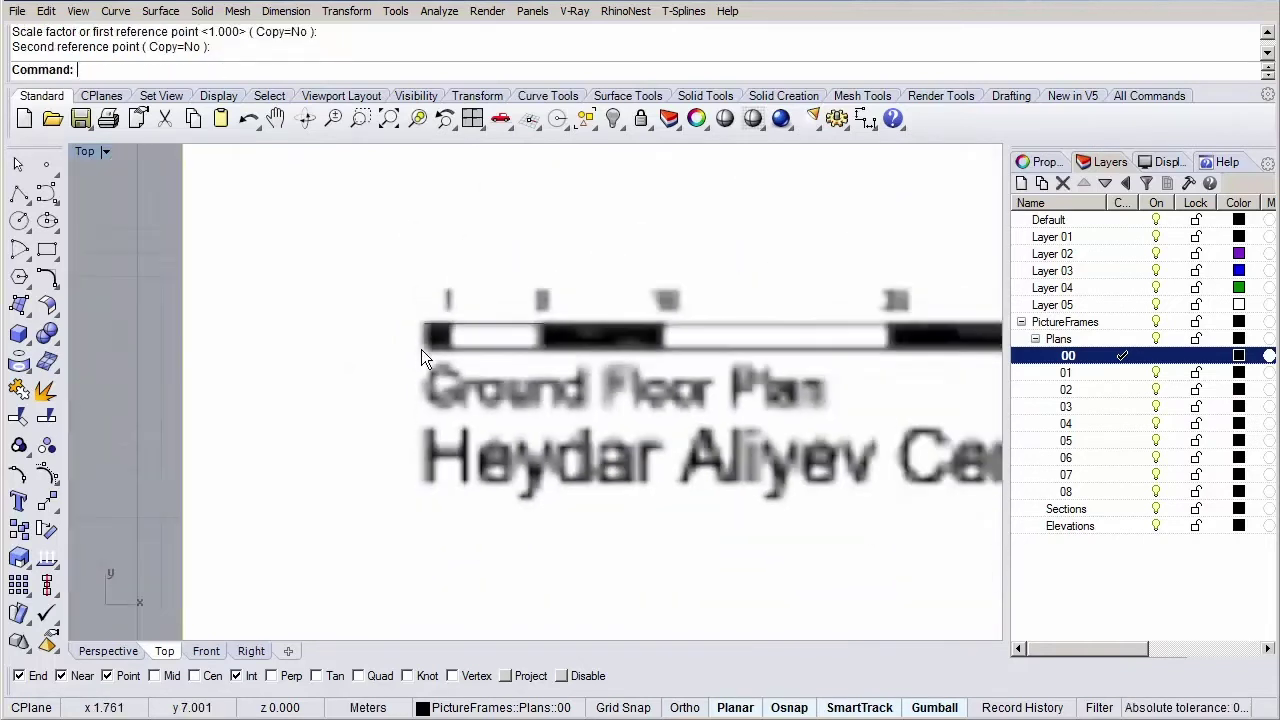
Step: Select and delete the 5 m helper line
left_click(463, 327)
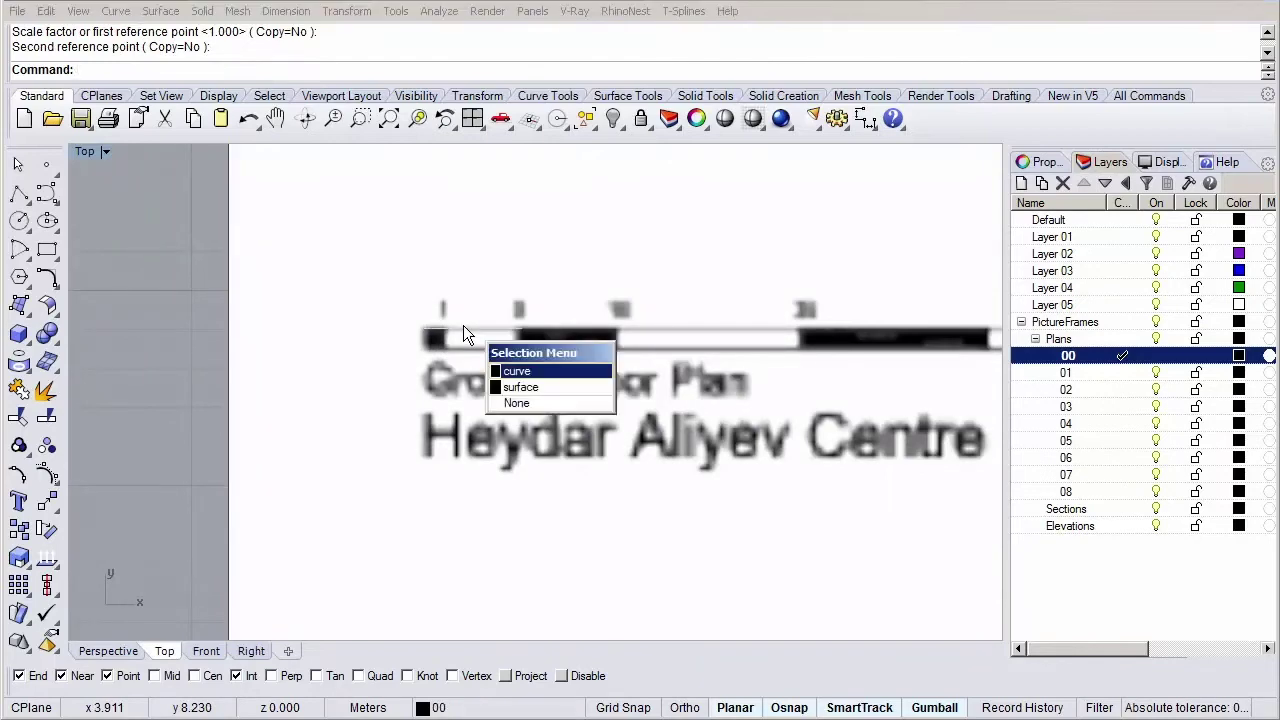
key("Return")
key("Delete")
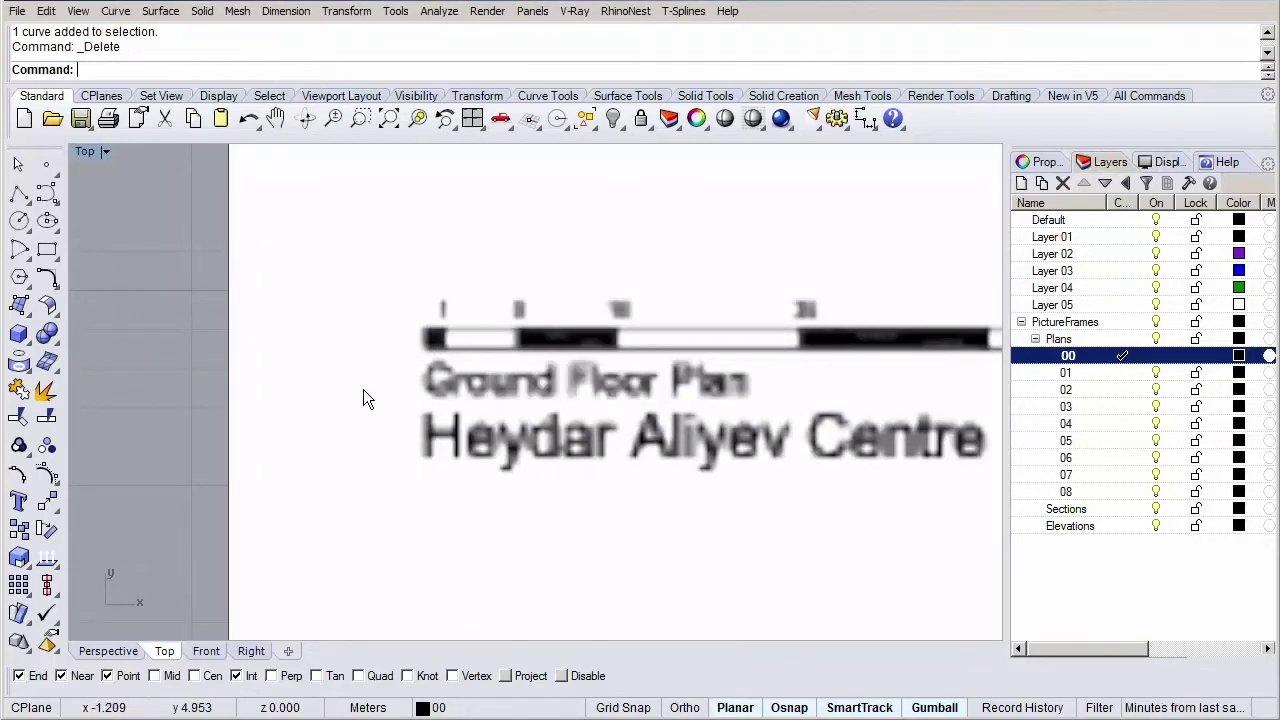
Step: Zoom out and pan to bring the whole ground-floor plan sheet into view
scroll(337, 414, "down", 6)
scroll(335, 408, "down", 3)
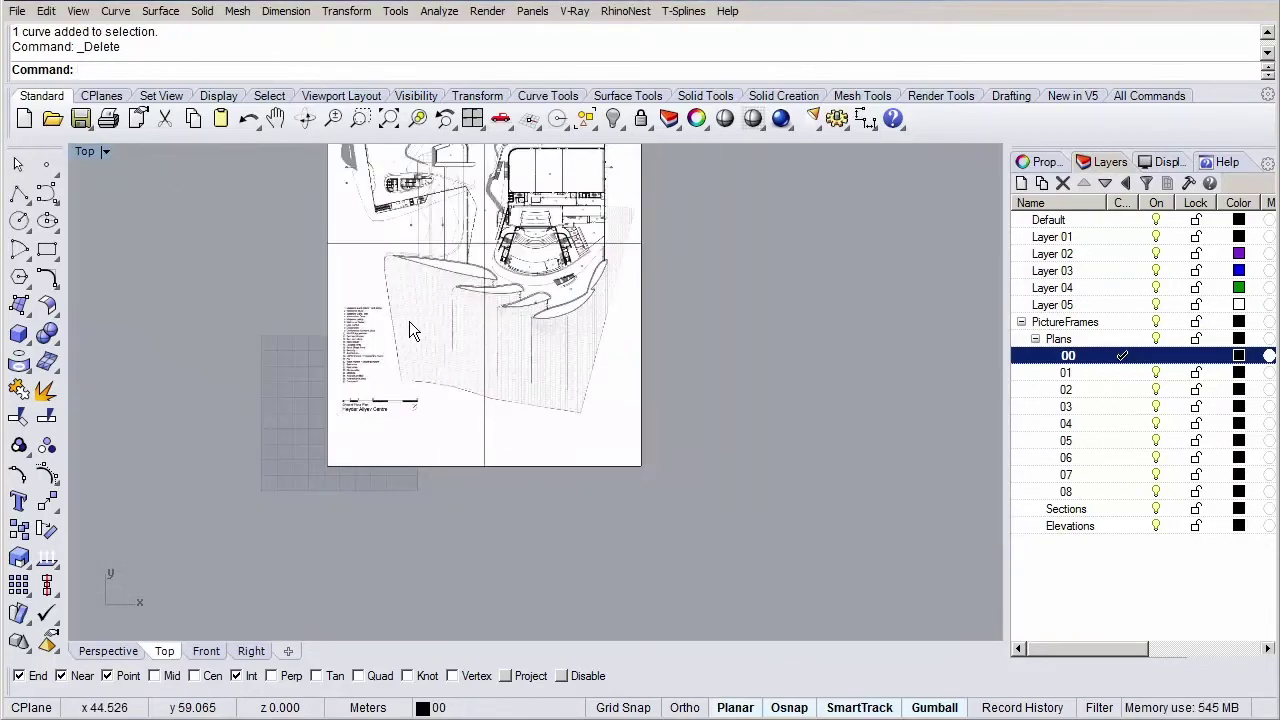
right_click_drag(409, 321, 426, 459)
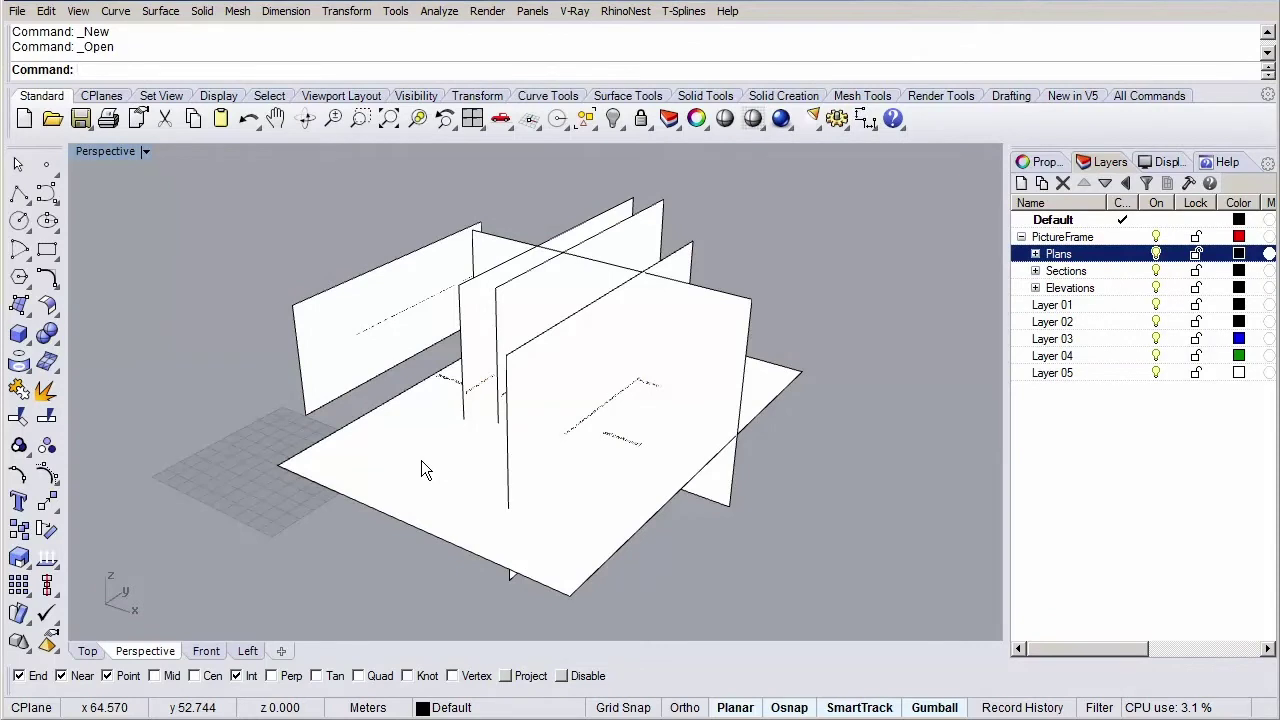
Step: Turn Ortho on and orbit and zoom the Perspective view over the intersecting picture-frame planes
key("F8")
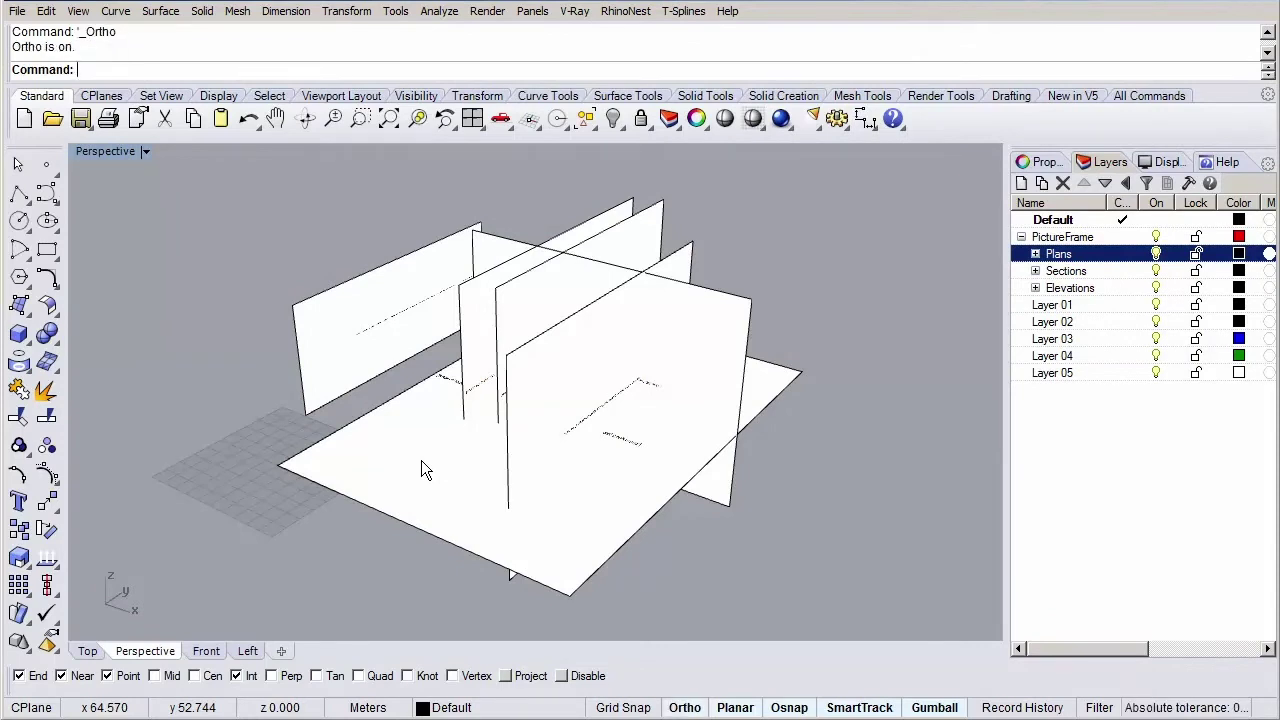
right_click_drag(404, 413, 326, 363)
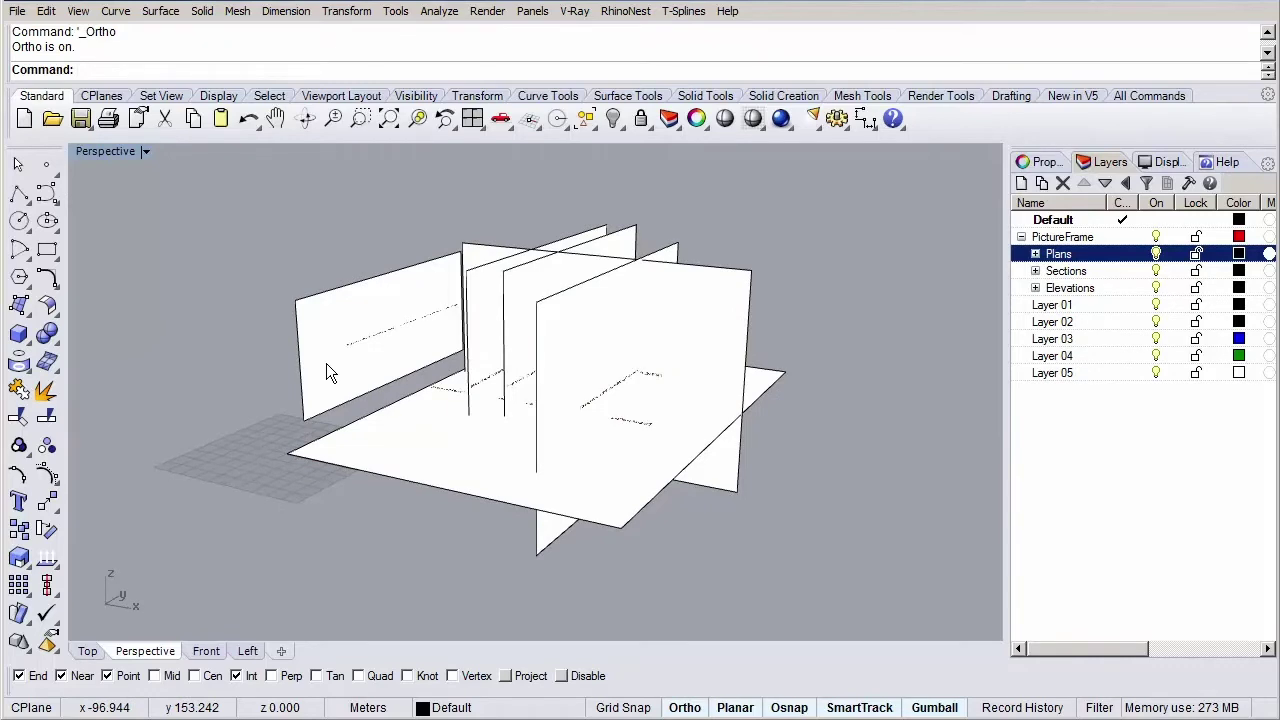
scroll(326, 363, "up", 5)
right_click_drag(326, 363, 497, 394)
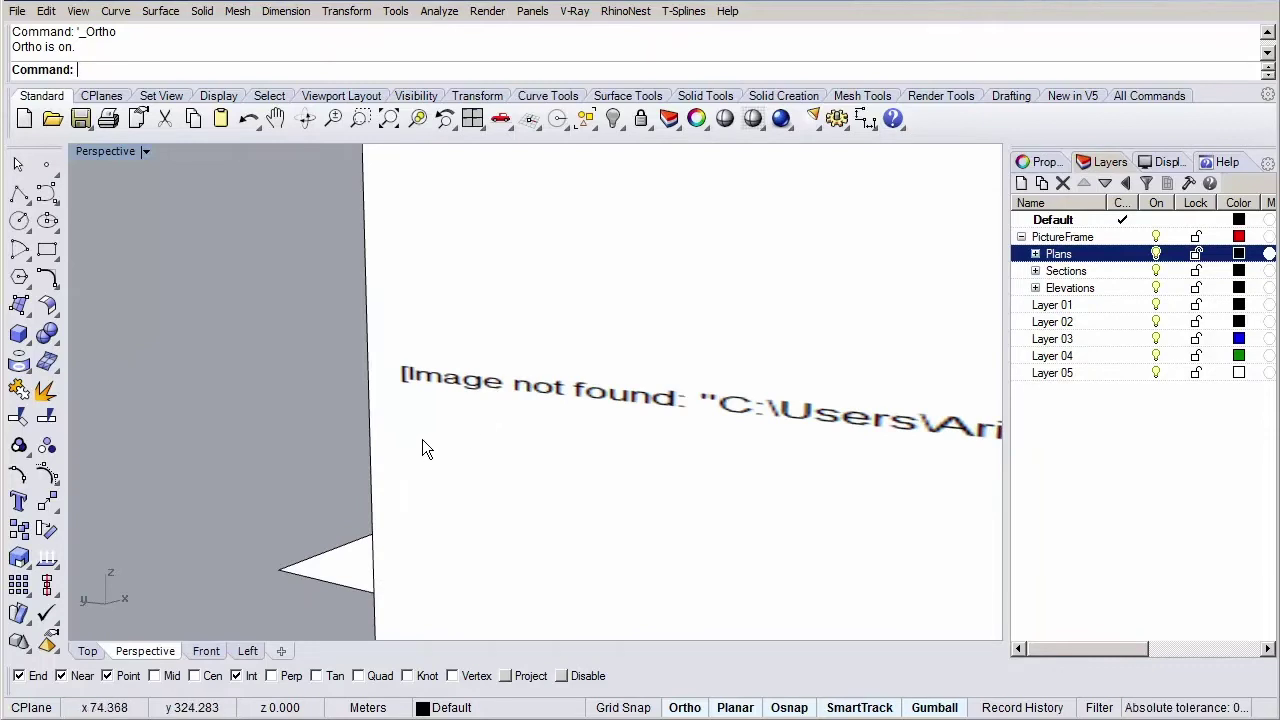
scroll(422, 449, "down", 3)
scroll(422, 449, "down", 5)
right_click_drag(642, 426, 359, 505)
scroll(596, 507, "up", 6)
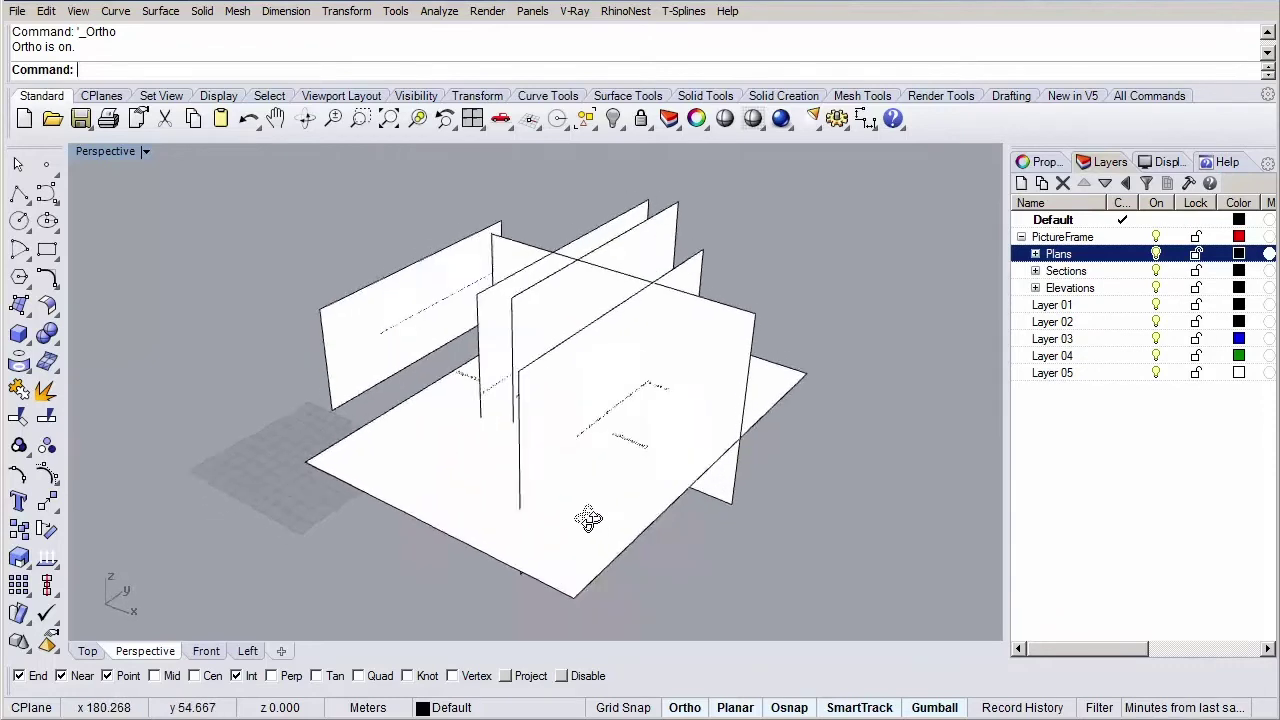
Step: Select the horizontal floor plane and open its material's 0_GroundFloorPlan.png colour texture
left_click(377, 463)
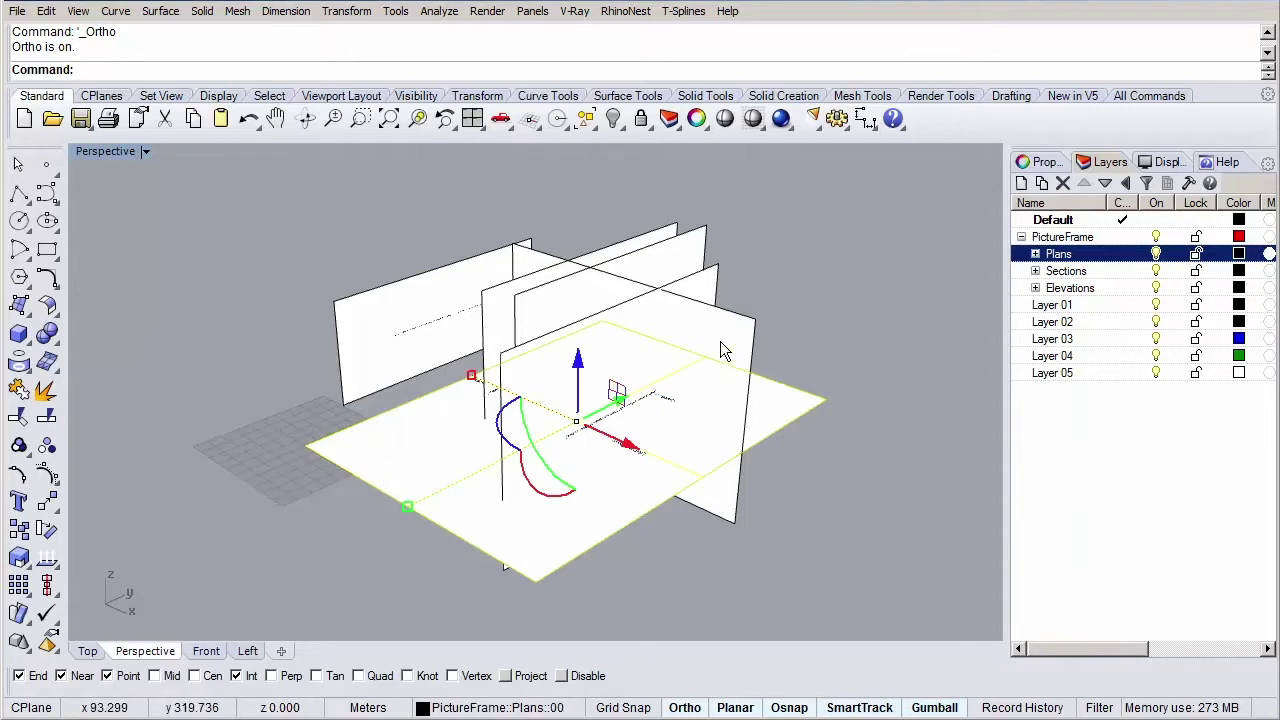
left_click(1038, 162)
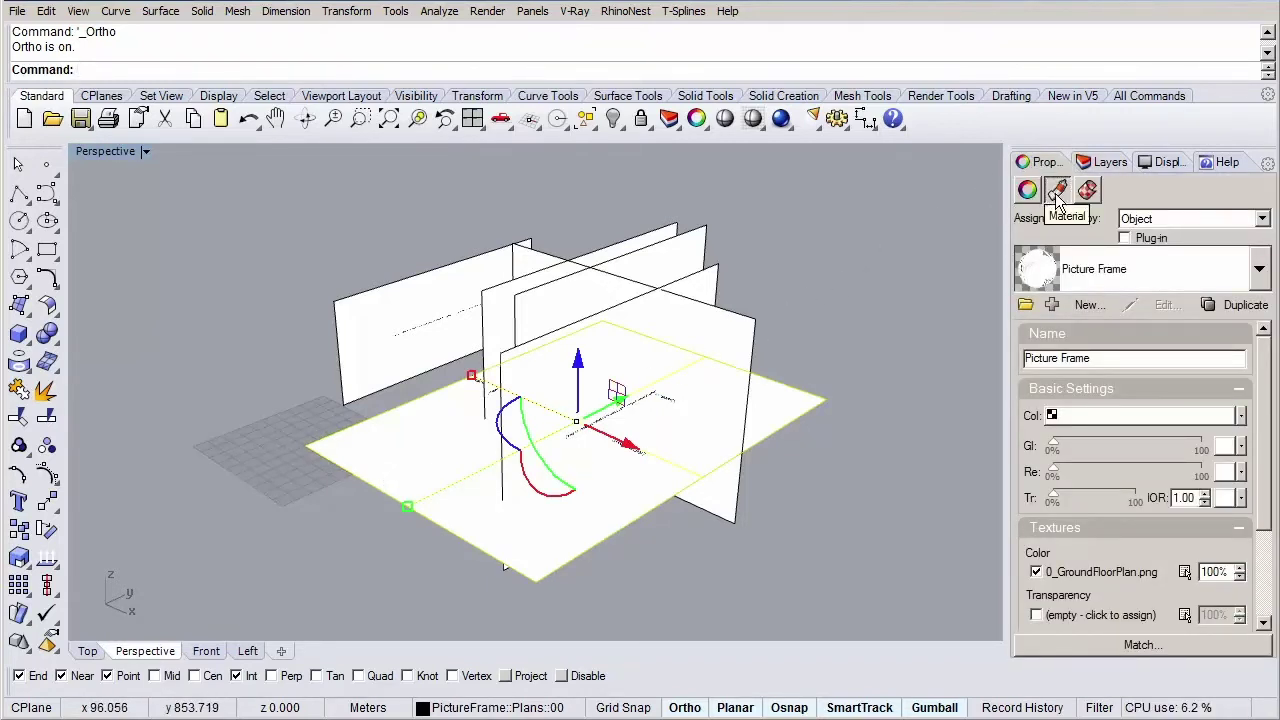
scroll(1085, 500, "down", 3)
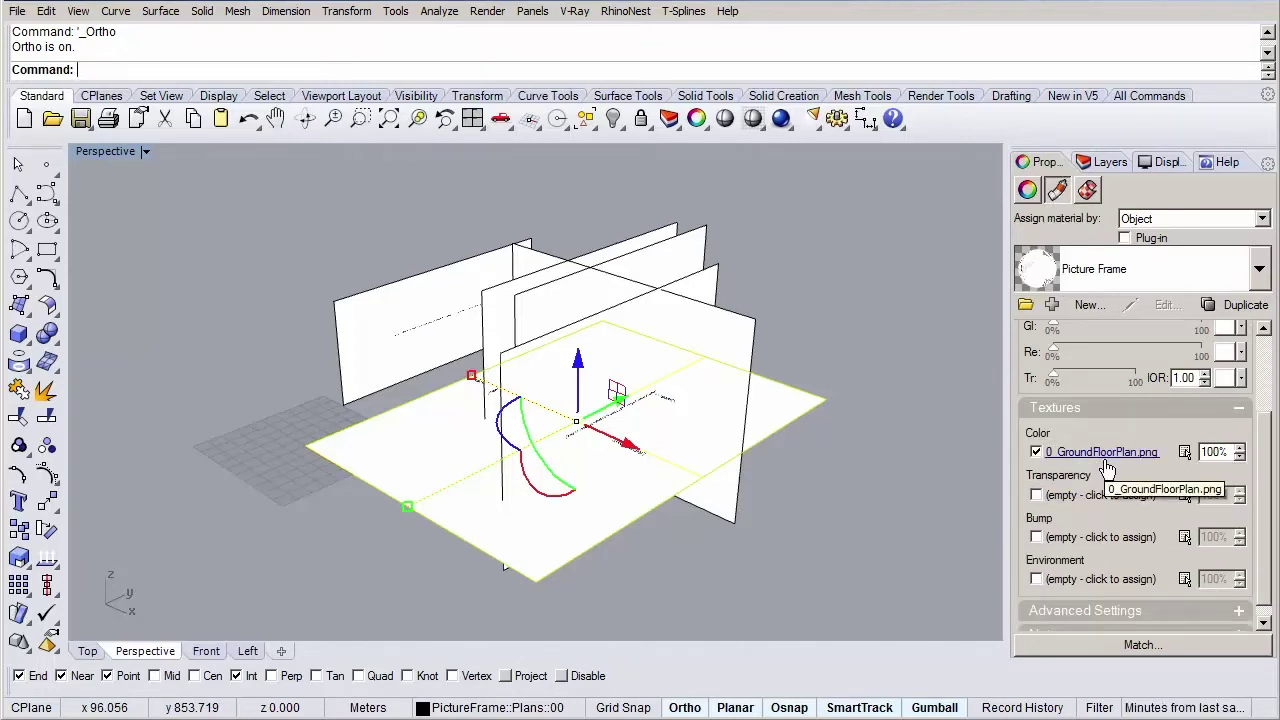
left_click(1110, 455)
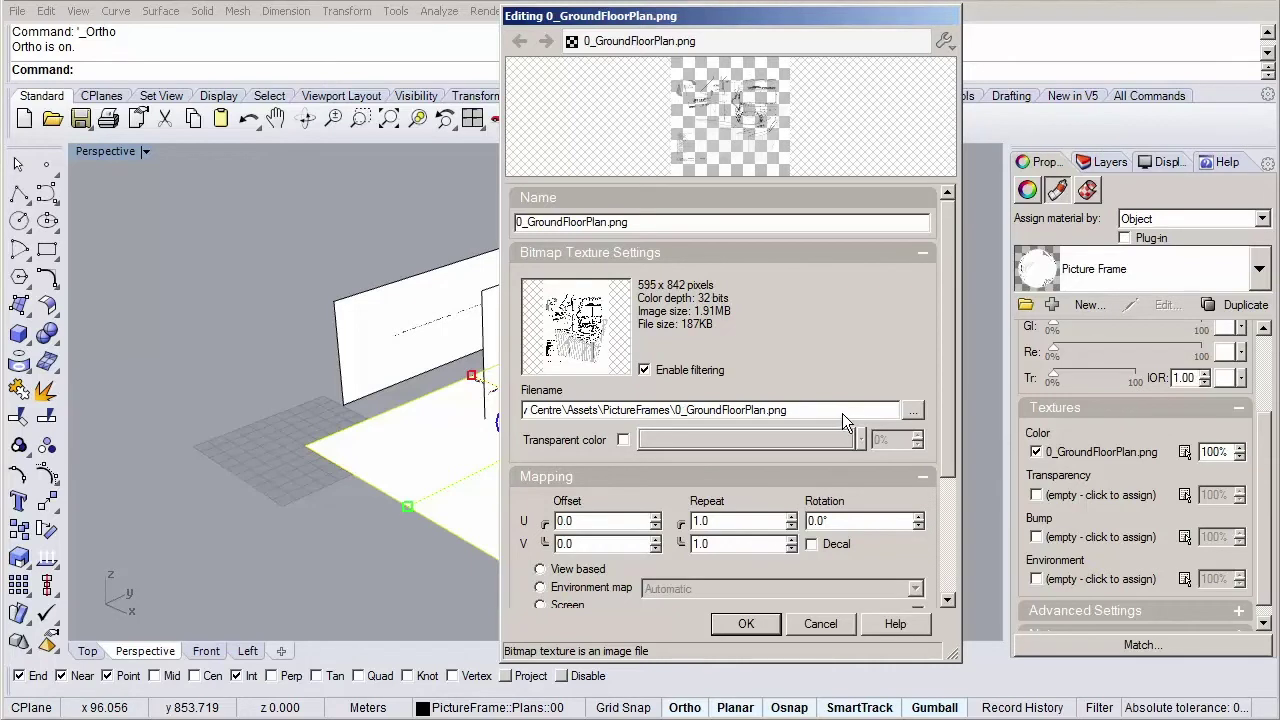
Step: Relink the colour texture to 0_GroundFloorPlan.png in Assets > PictureFrames and confirm with OK
left_click(910, 412)
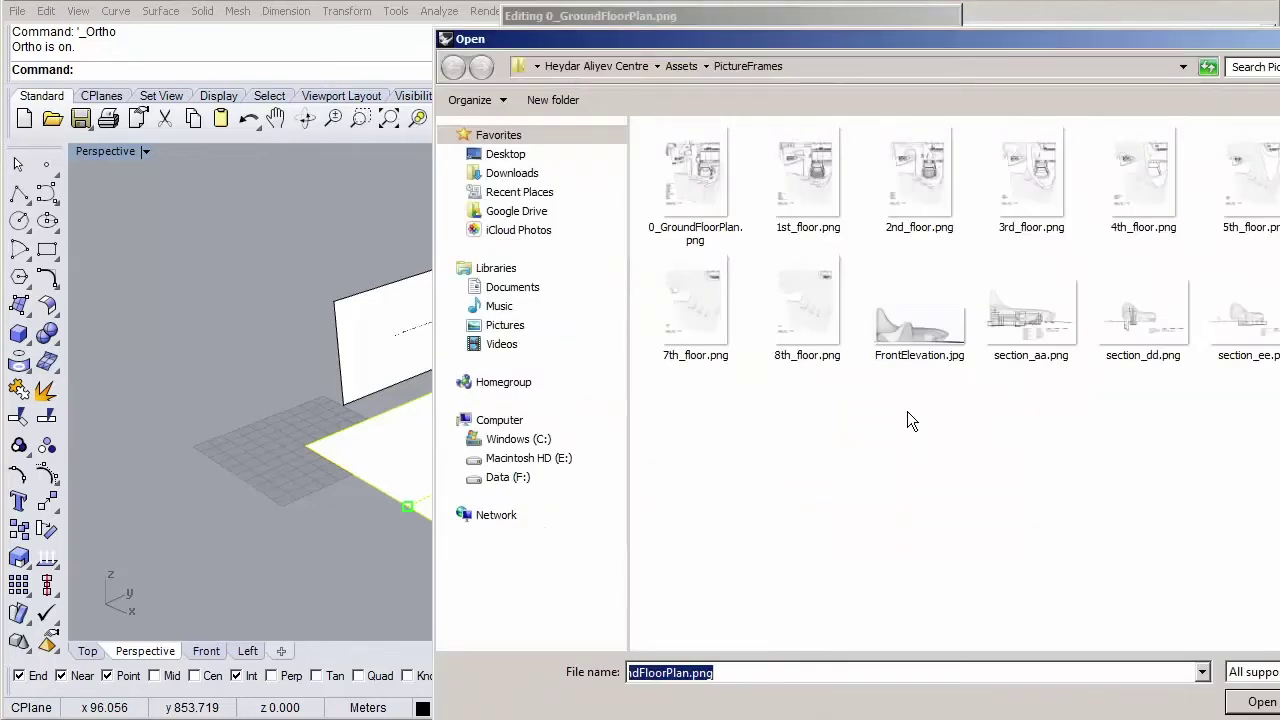
left_click(681, 66)
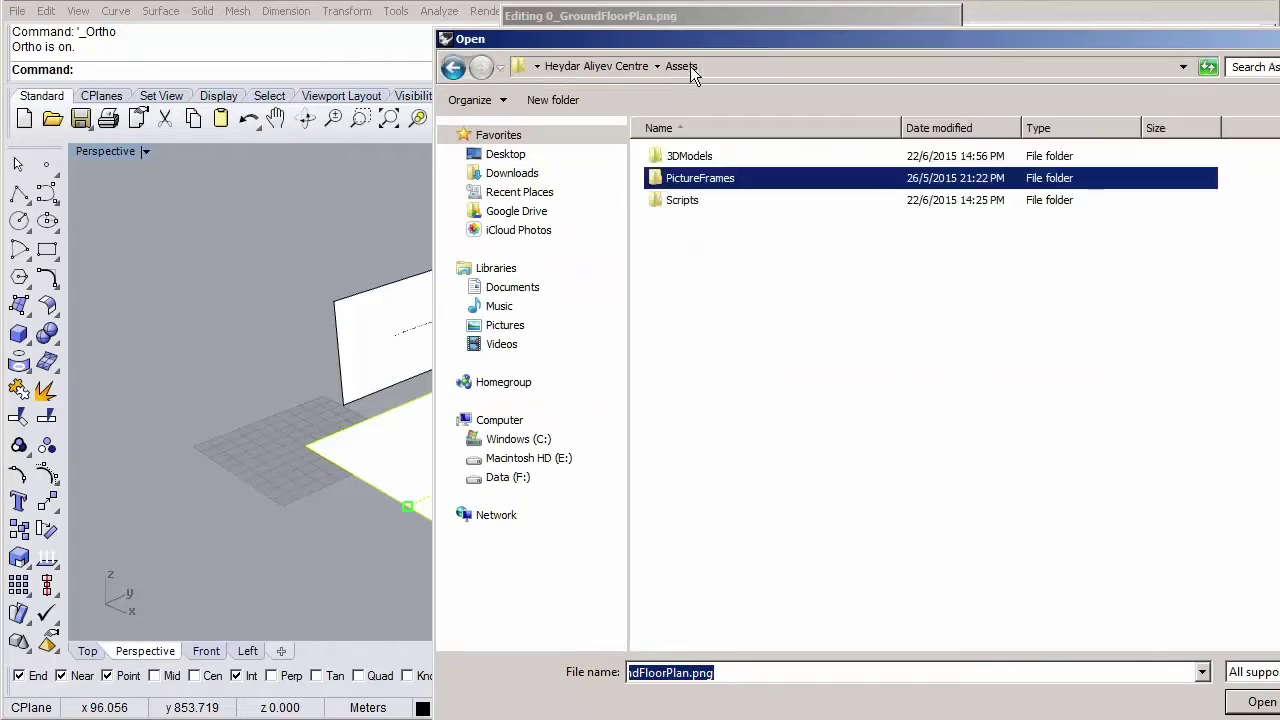
double_click(714, 186)
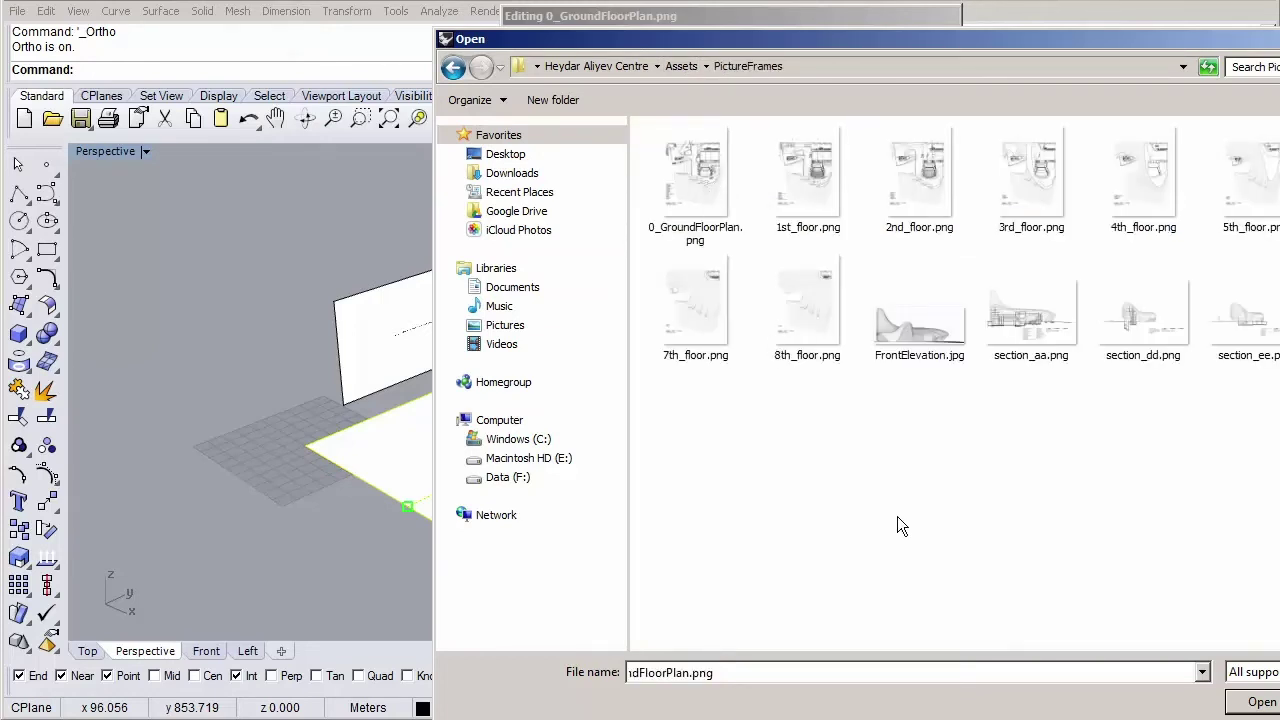
left_click(1260, 702)
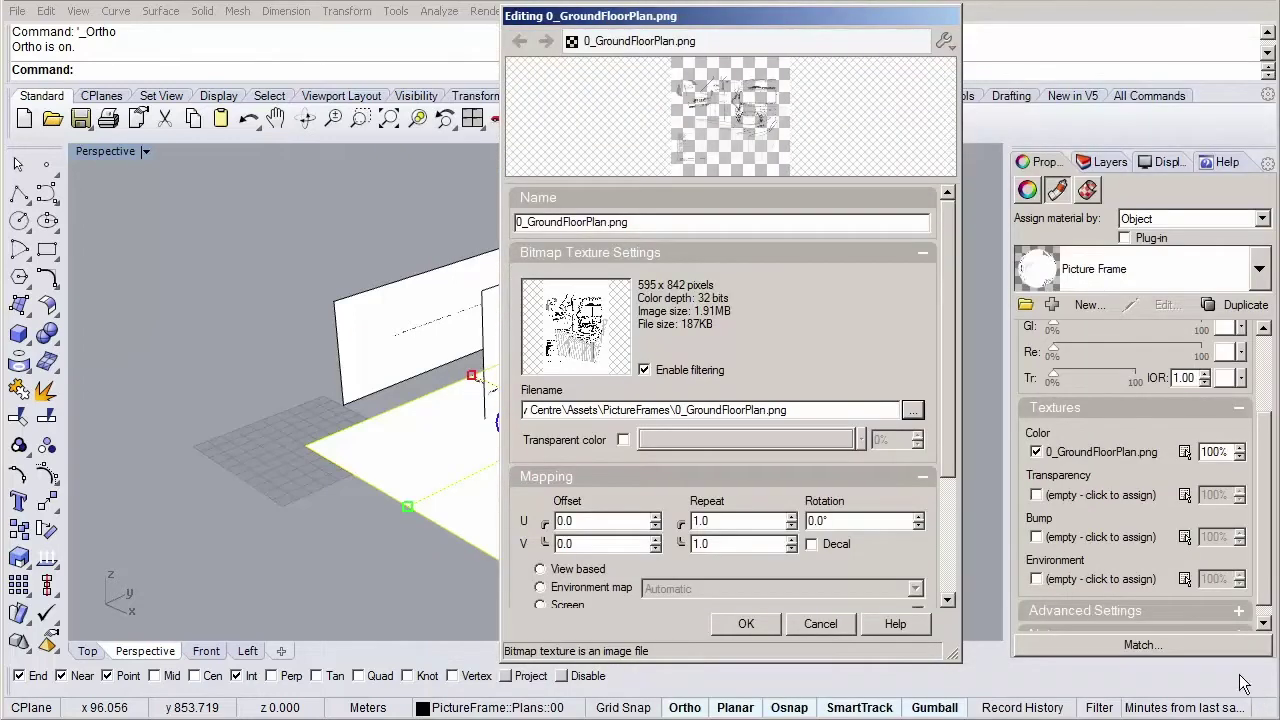
left_click(760, 626)
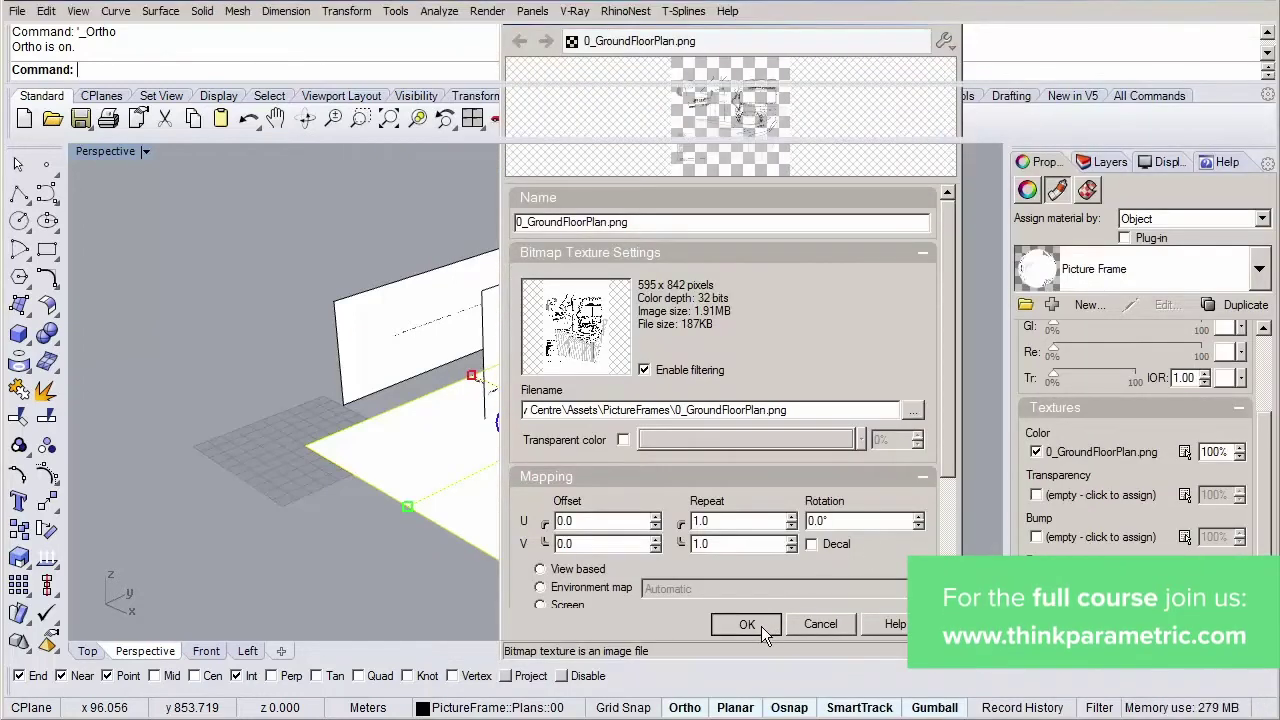
Step: Deselect the floor frame, orbit and zoom over all frames, then run EditPythonScript
left_click(805, 551)
right_click_drag(517, 514, 575, 442)
scroll(606, 409, "up", 5)
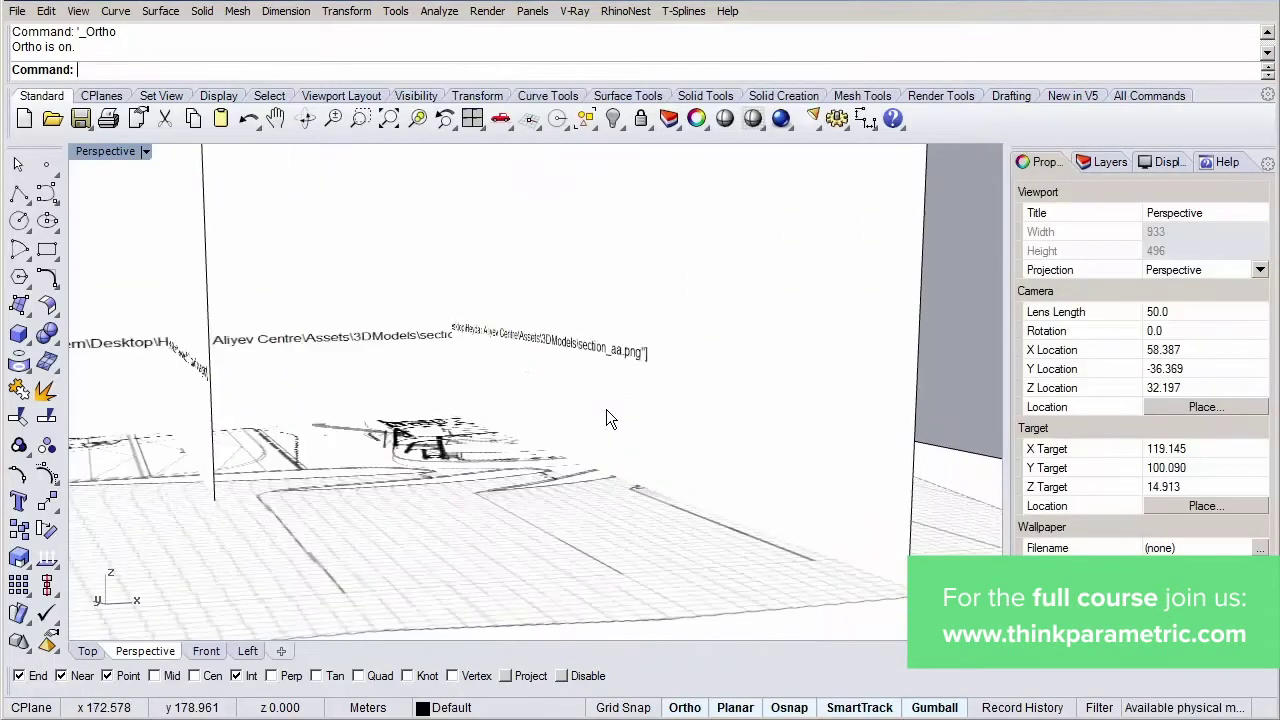
right_click_drag(644, 418, 585, 466)
scroll(510, 425, "down", 5)
scroll(532, 458, "down", 2)
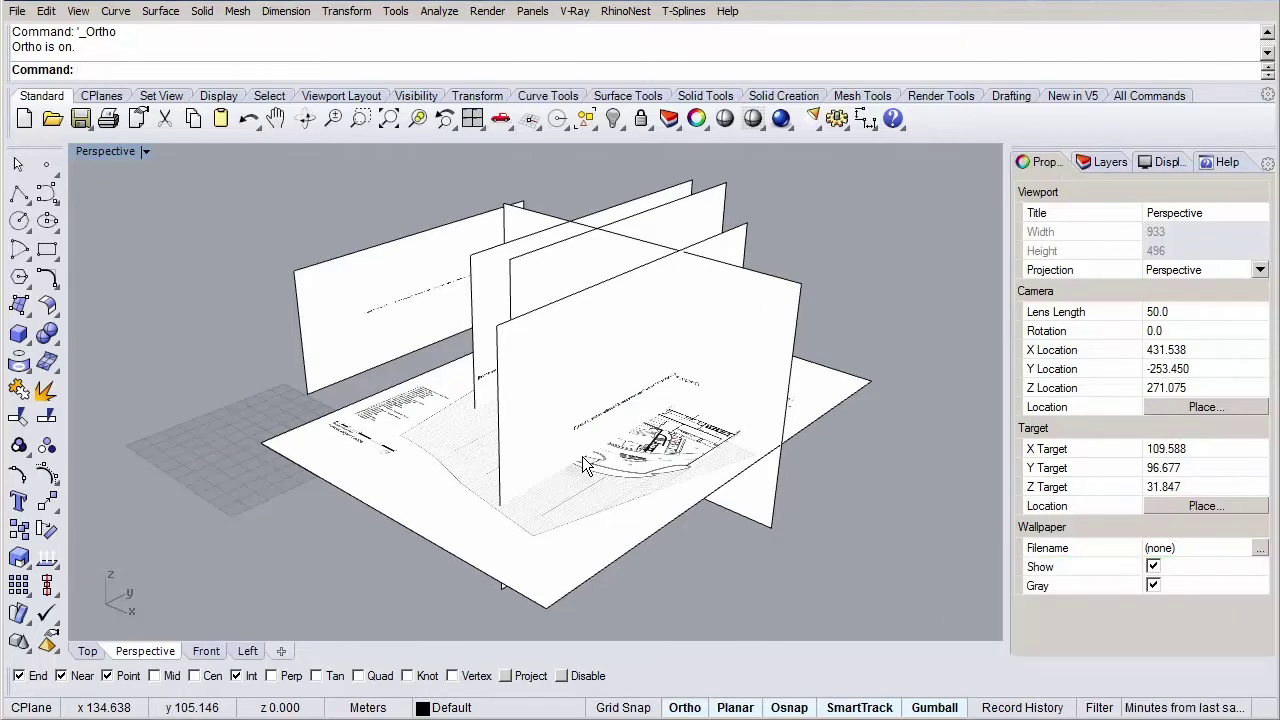
type("EditPythonScript")
key("Return")
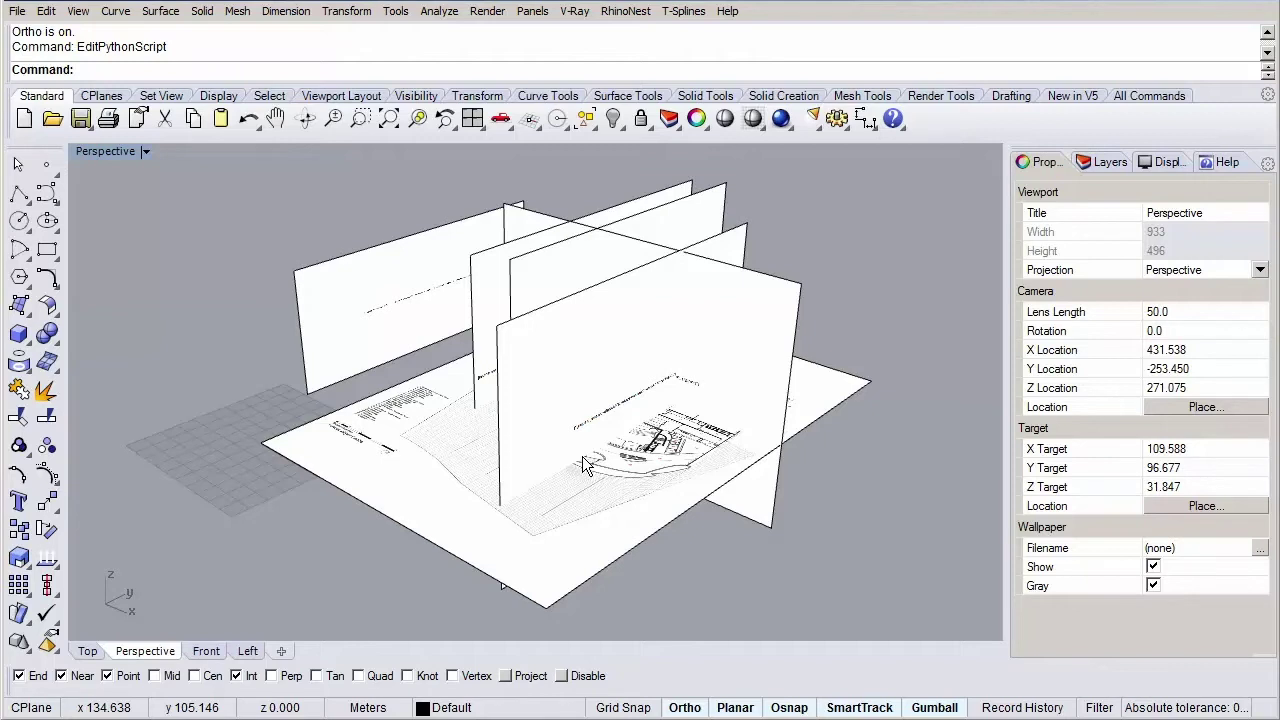
Step: Launch the Rhino Python Editor with the EditPythonScript command
type("EditPythonScript")
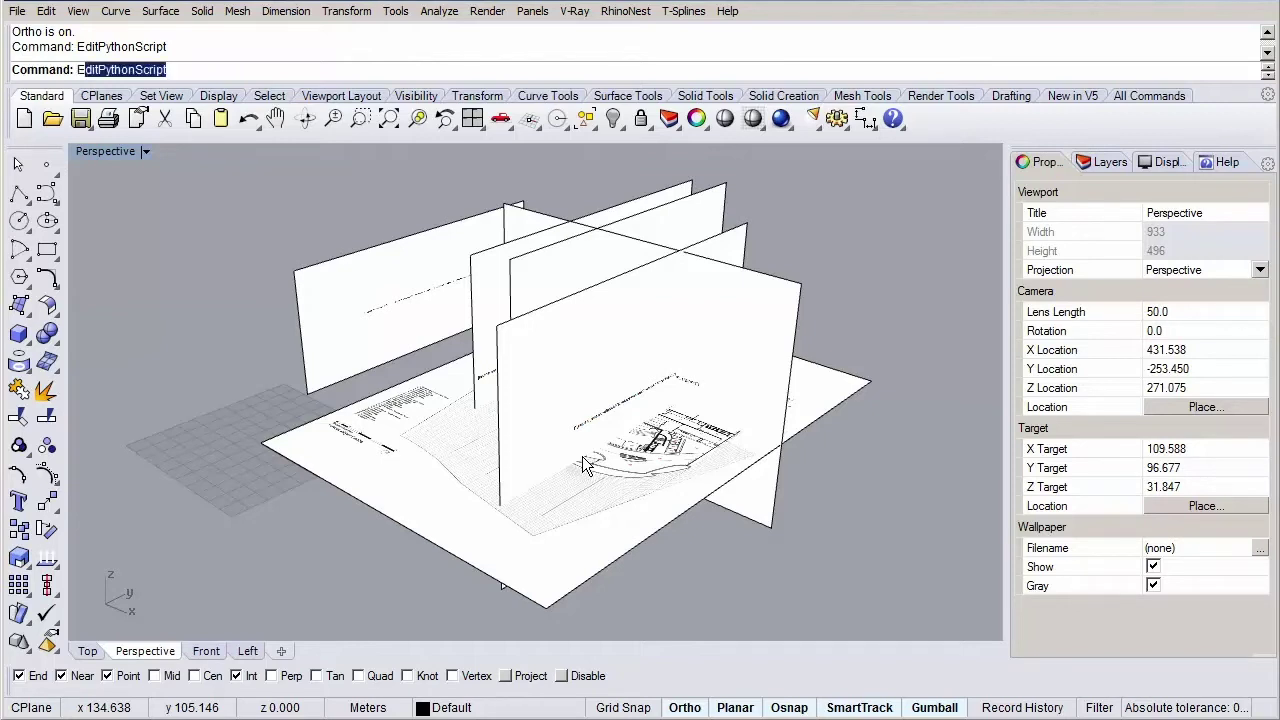
key("Down")
key("Down")
key("Down")
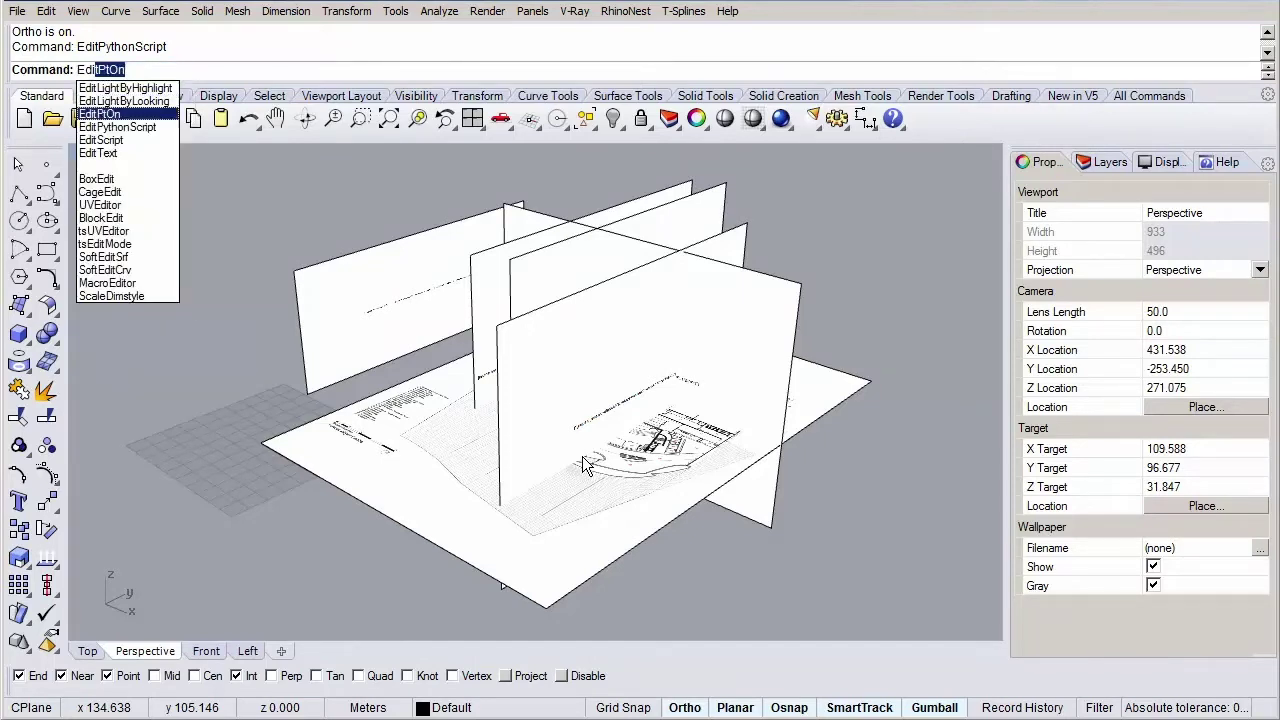
key("Return")
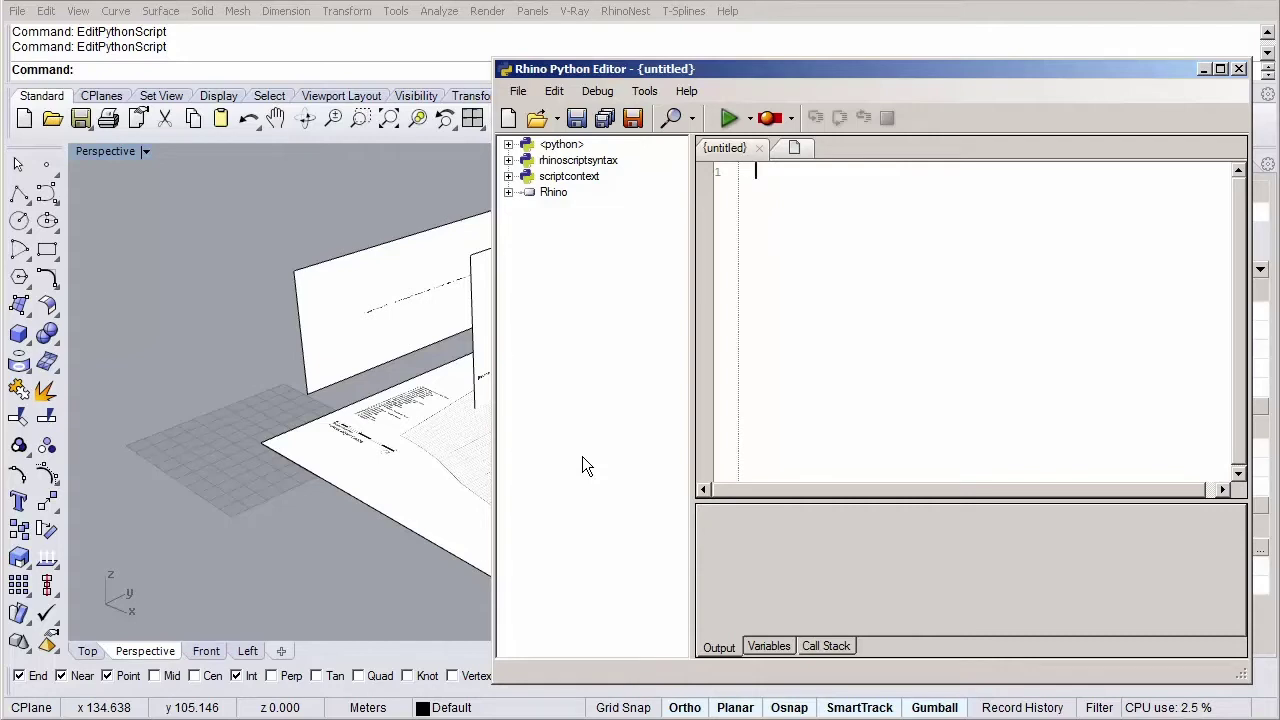
Step: Open PictureFrameDirChanger.py from the Assets > Scripts folder in the editor
left_click(518, 91)
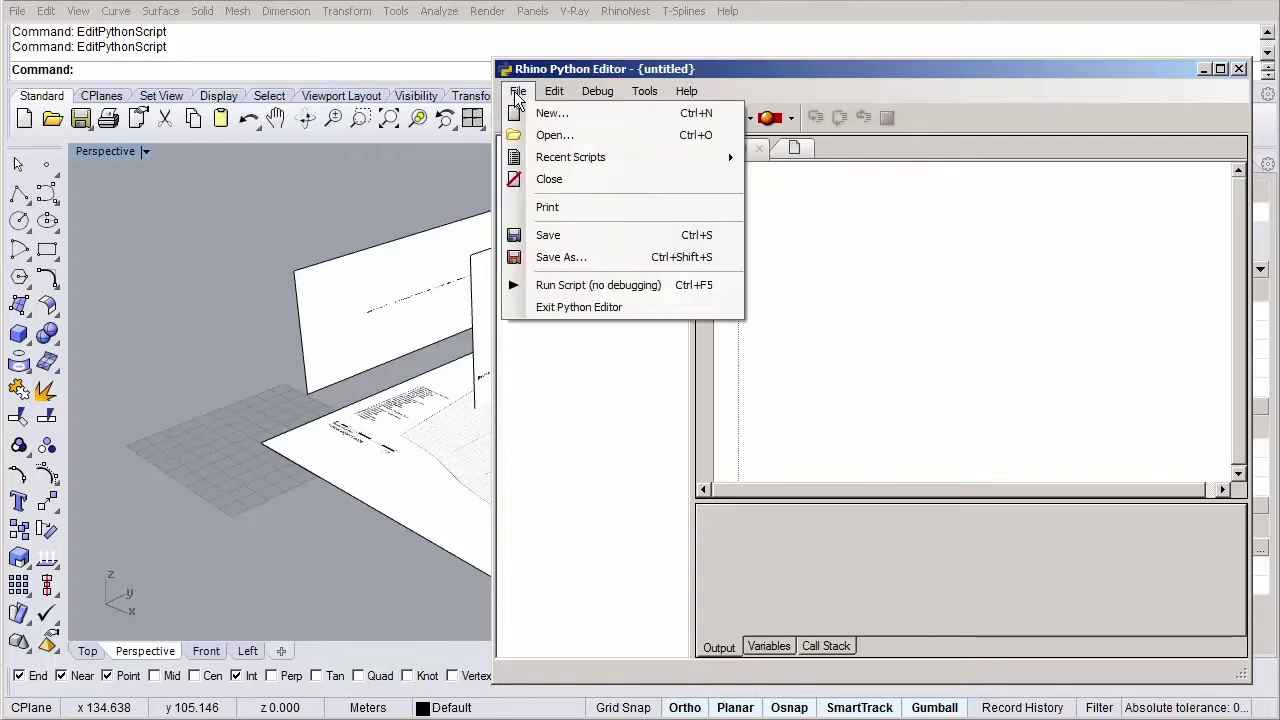
left_click(552, 135)
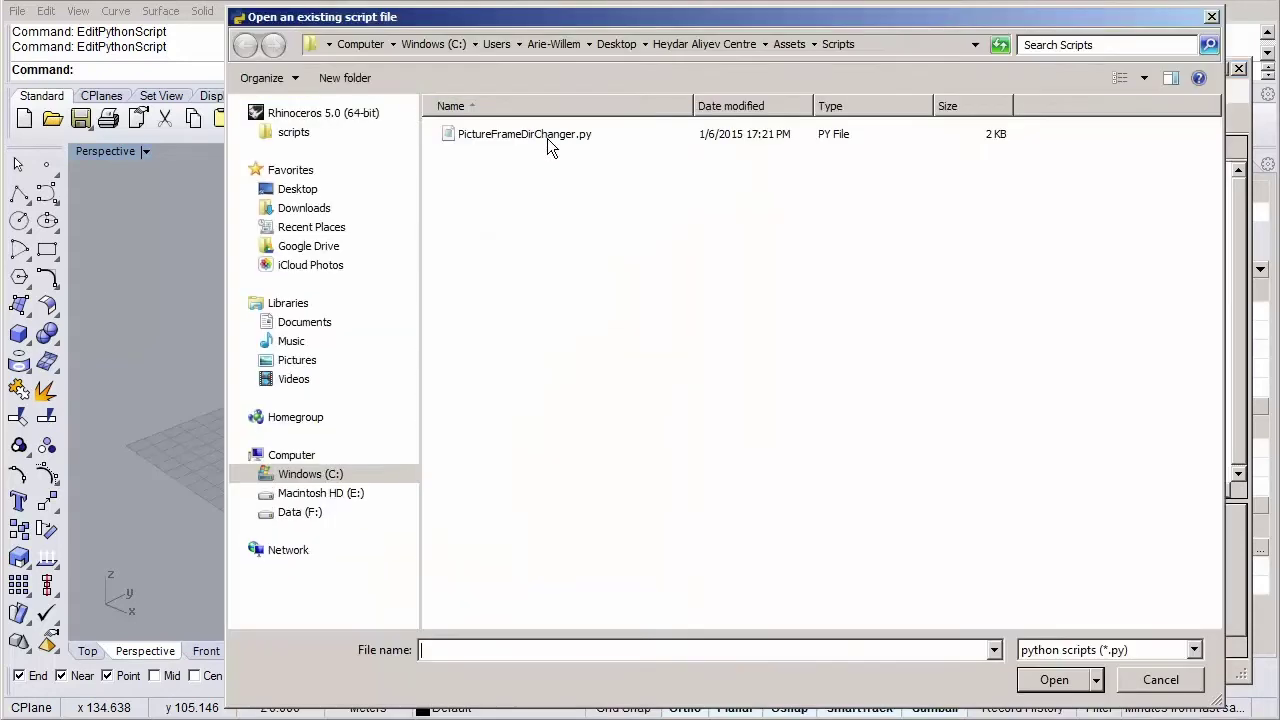
left_click(782, 44)
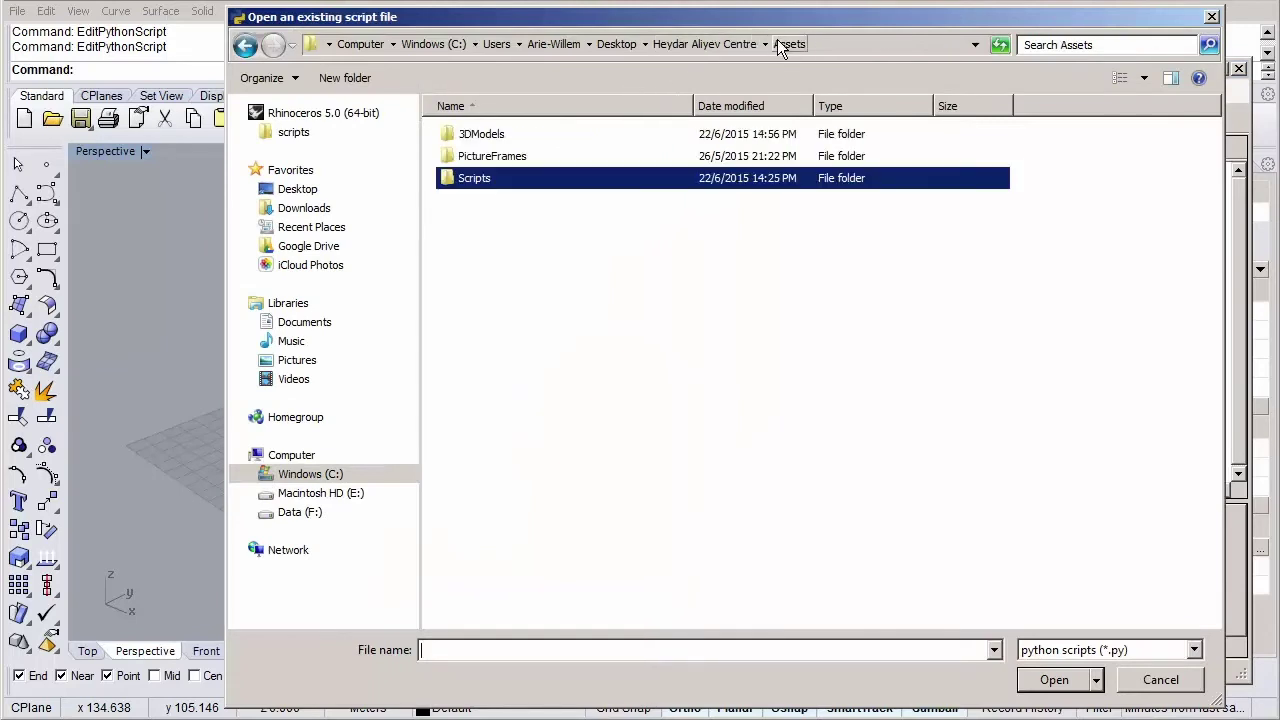
double_click(477, 183)
left_click(546, 138)
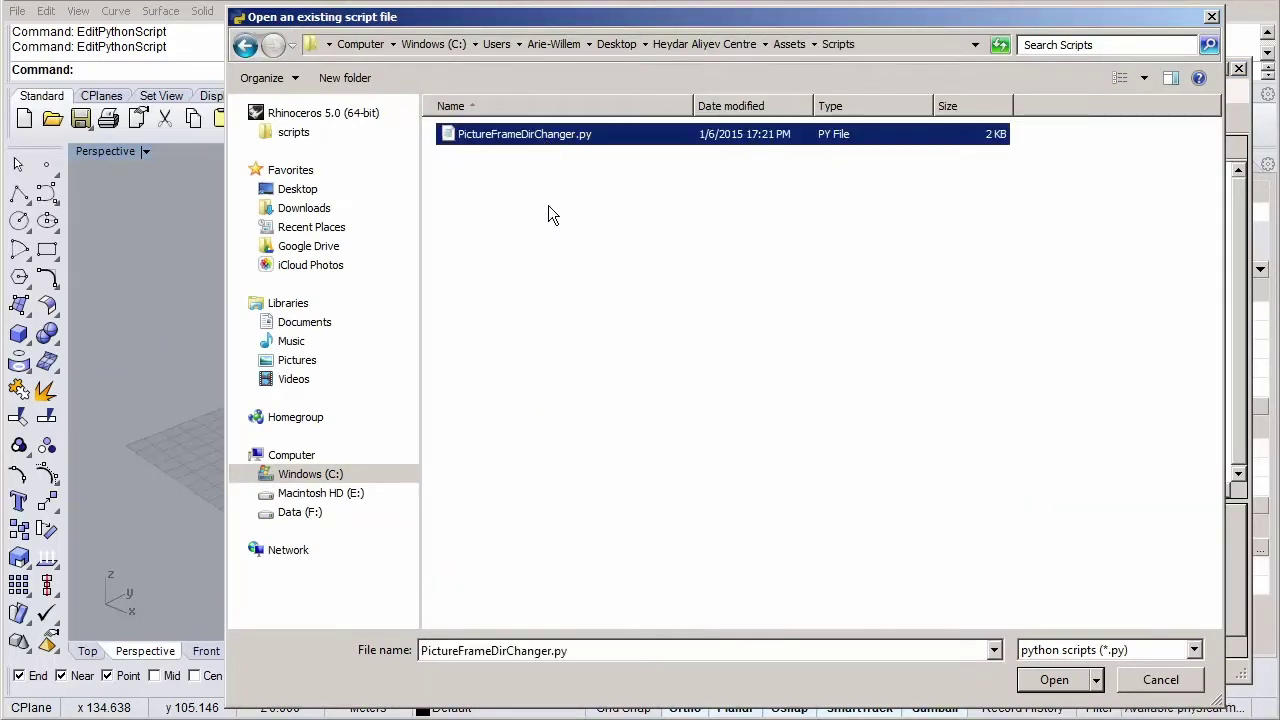
left_click(1054, 680)
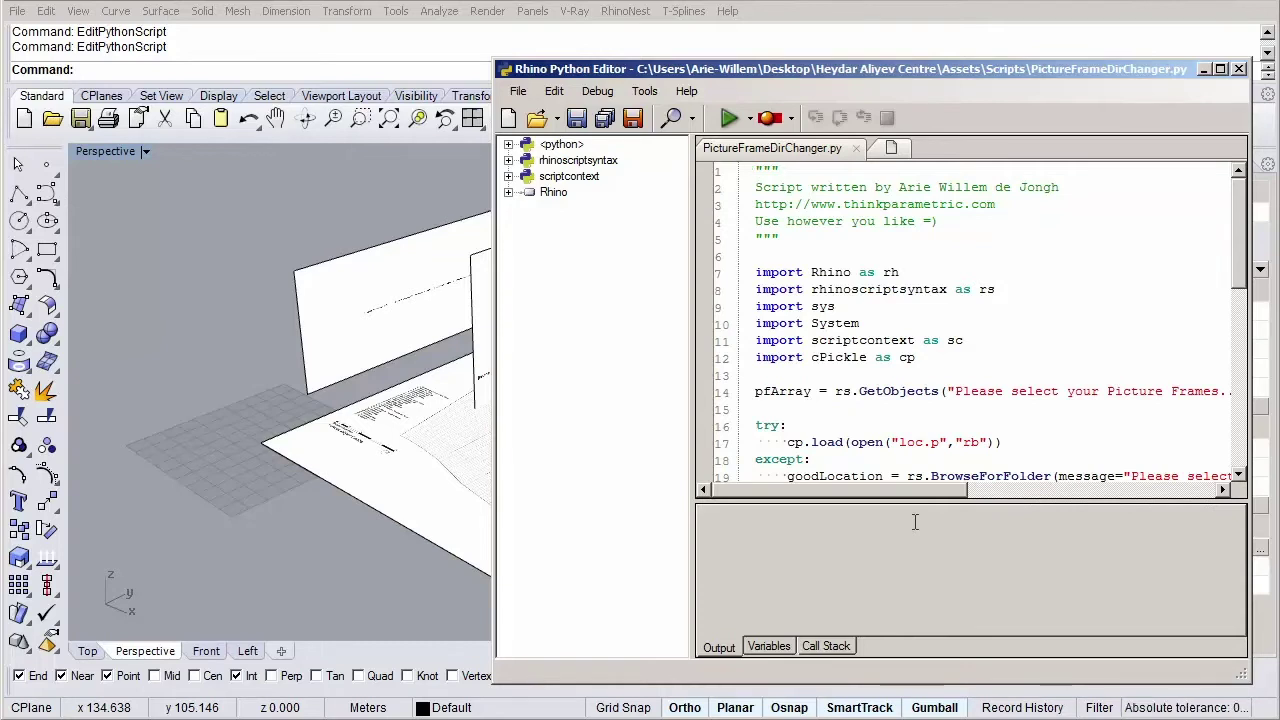
Step: Run the script, toggle Plans sublayers 01–08 visibility, and window-select all picture frames
left_click(731, 117)
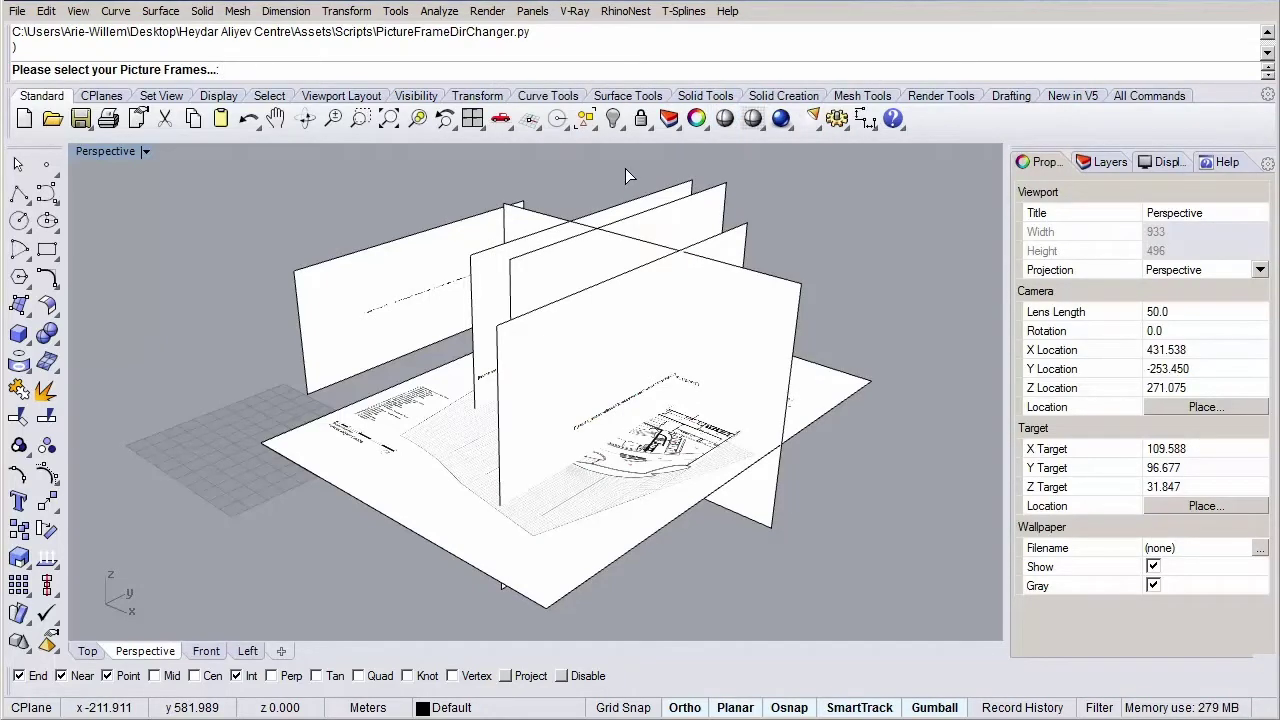
left_click(1109, 163)
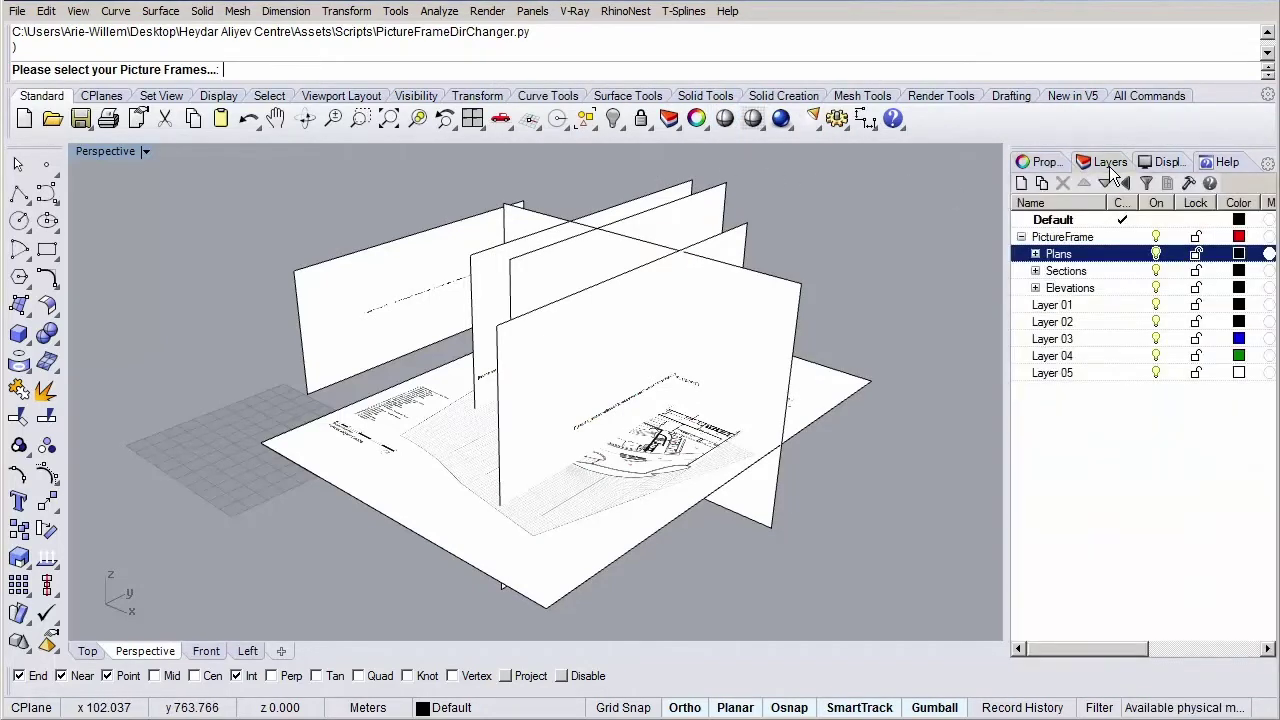
left_click(1036, 254)
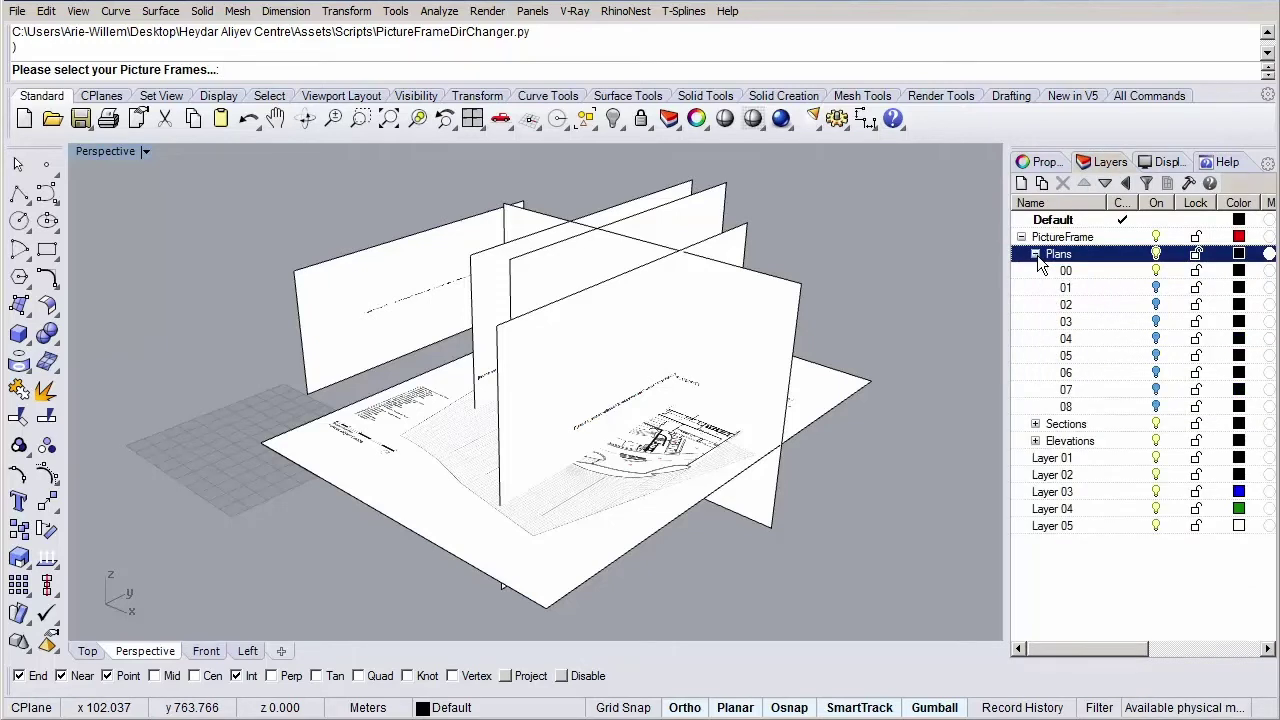
left_click(1081, 291)
left_click(1084, 407, "shift")
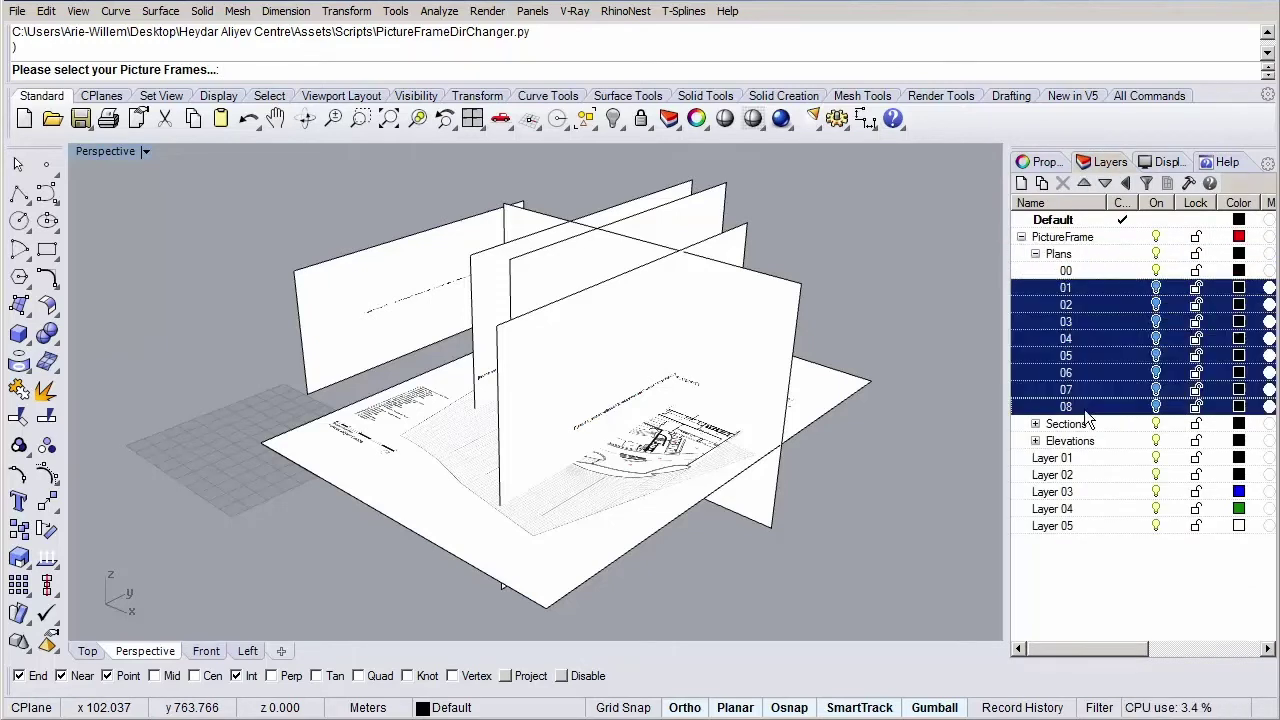
left_click(1157, 288)
left_click(1036, 254)
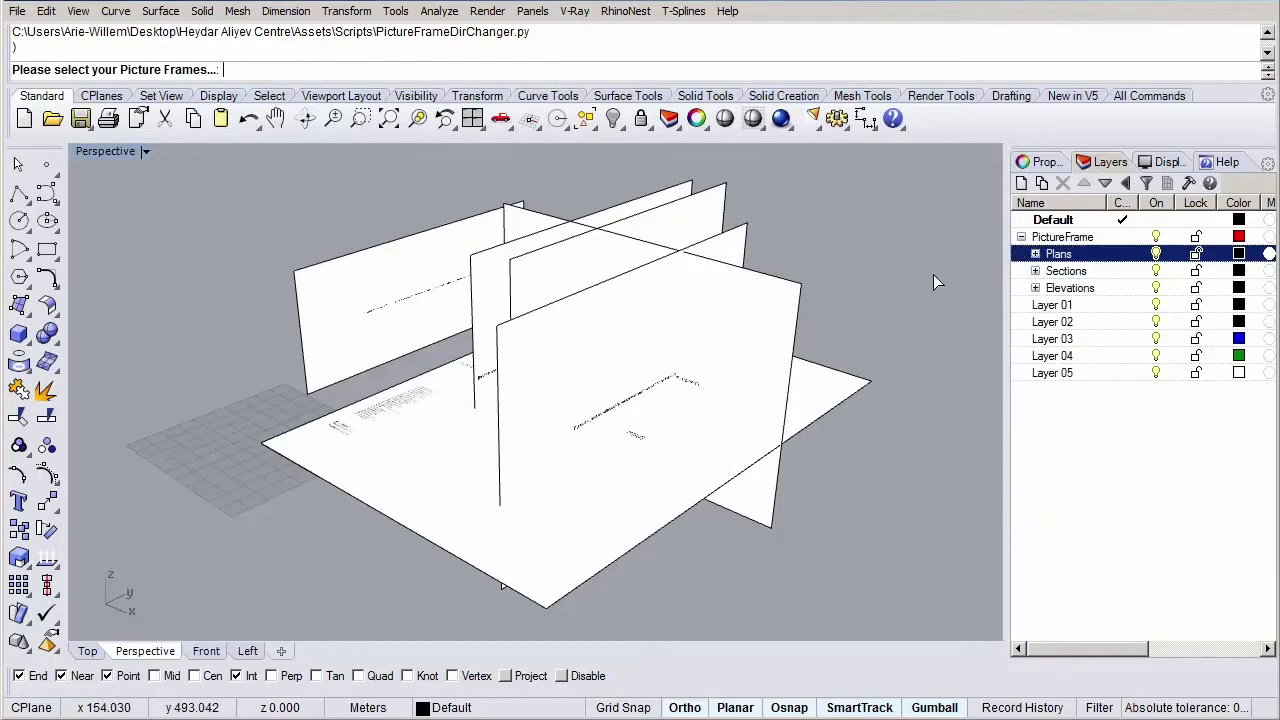
left_click_drag(219, 159, 928, 625)
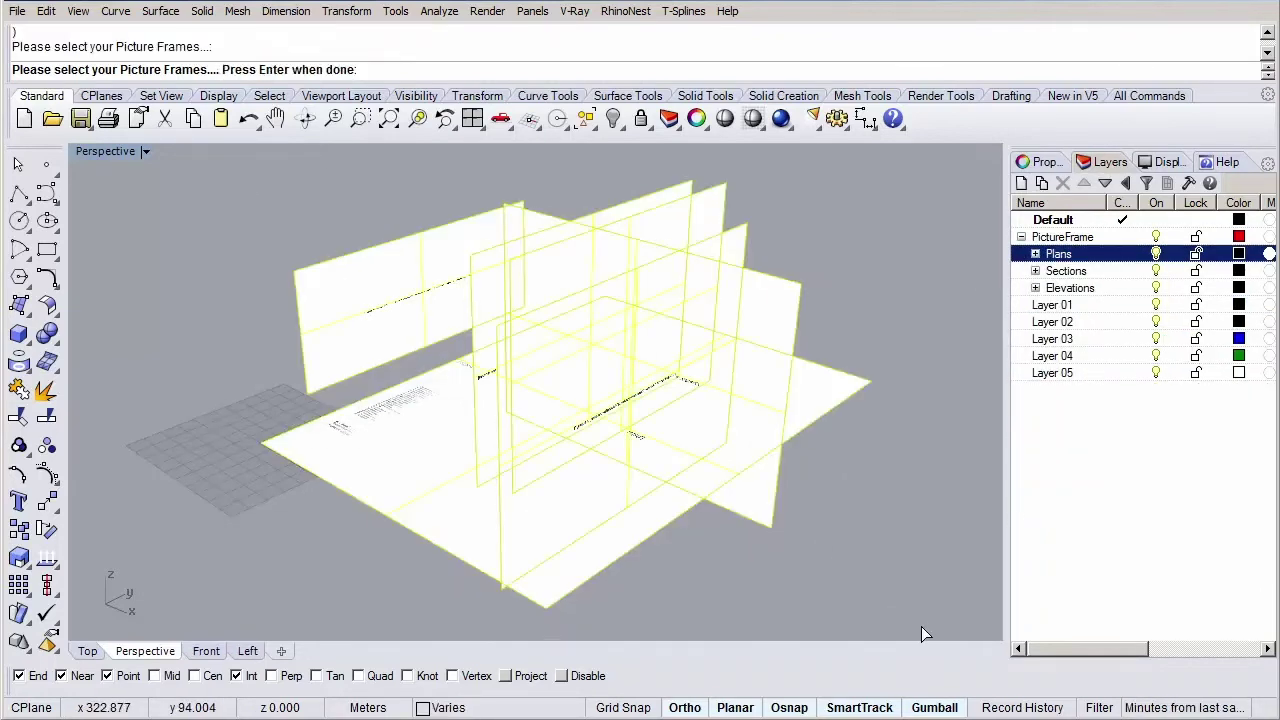
key("Return")
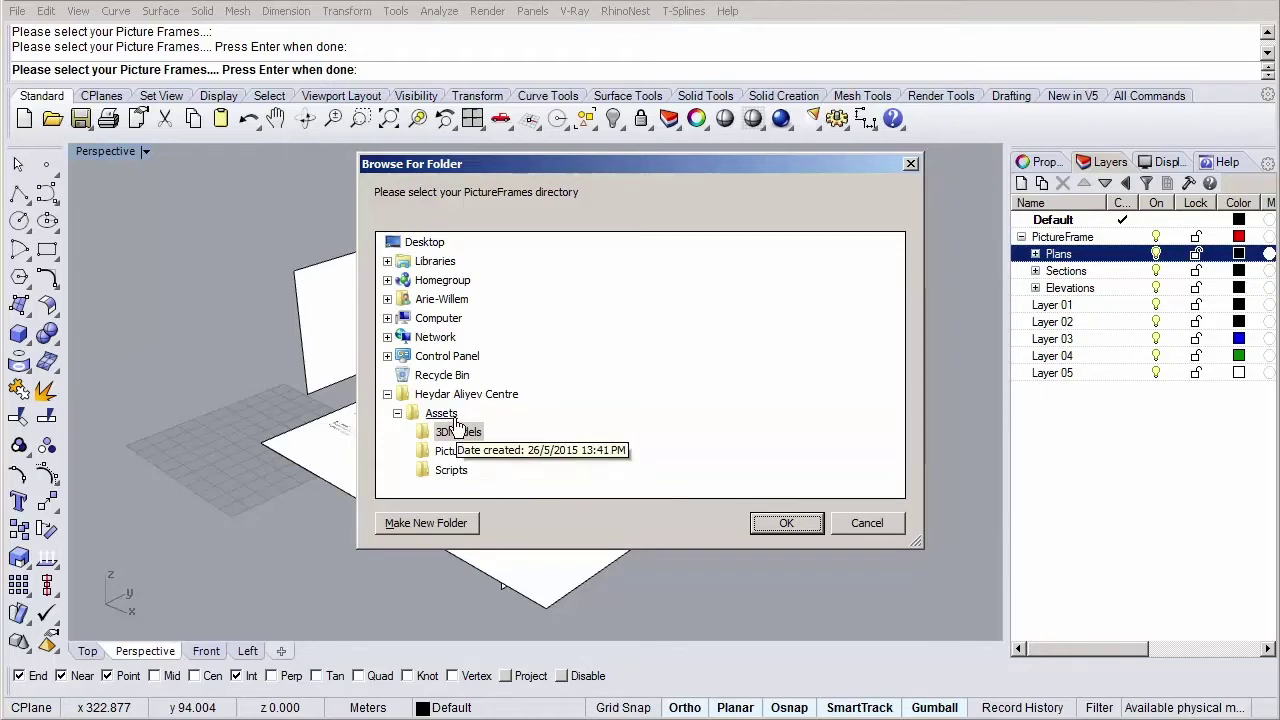
Step: Choose Assets > PictureFrames as the frames' image folder and let the script finish
left_click(485, 453)
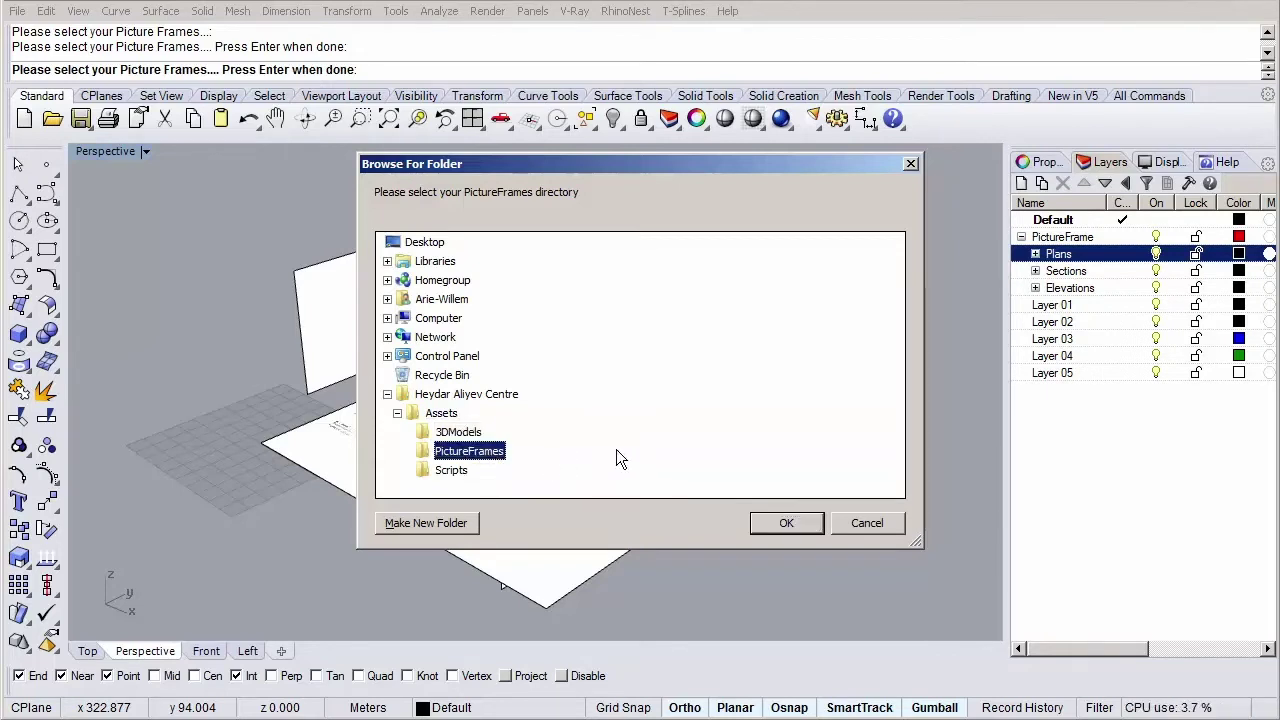
left_click(786, 523)
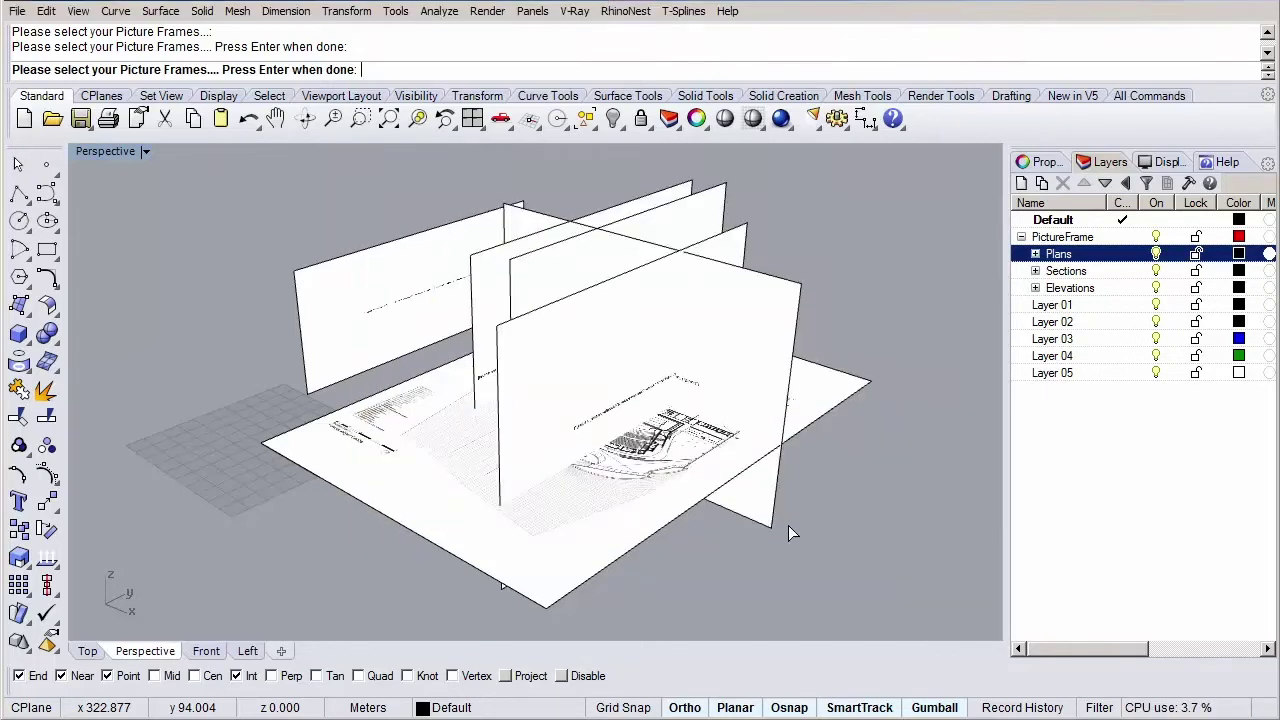
key("Return")
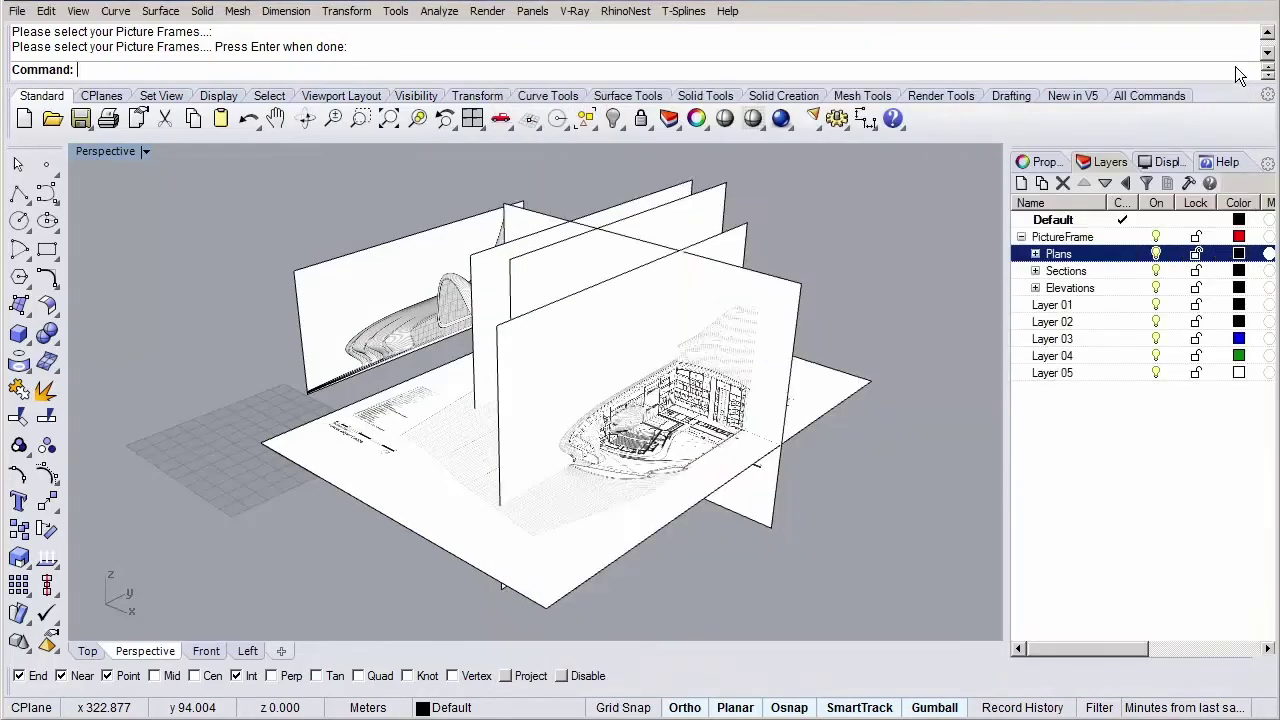
Step: Close the Python Editor and orbit the Perspective view to inspect the relinked section frames
left_click(1238, 69)
right_click_drag(634, 444, 557, 457)
scroll(440, 405, "up", 3)
scroll(440, 412, "up", 3)
right_click_drag(420, 437, 231, 453)
right_click_drag(318, 452, 663, 433)
scroll(605, 453, "down", 5)
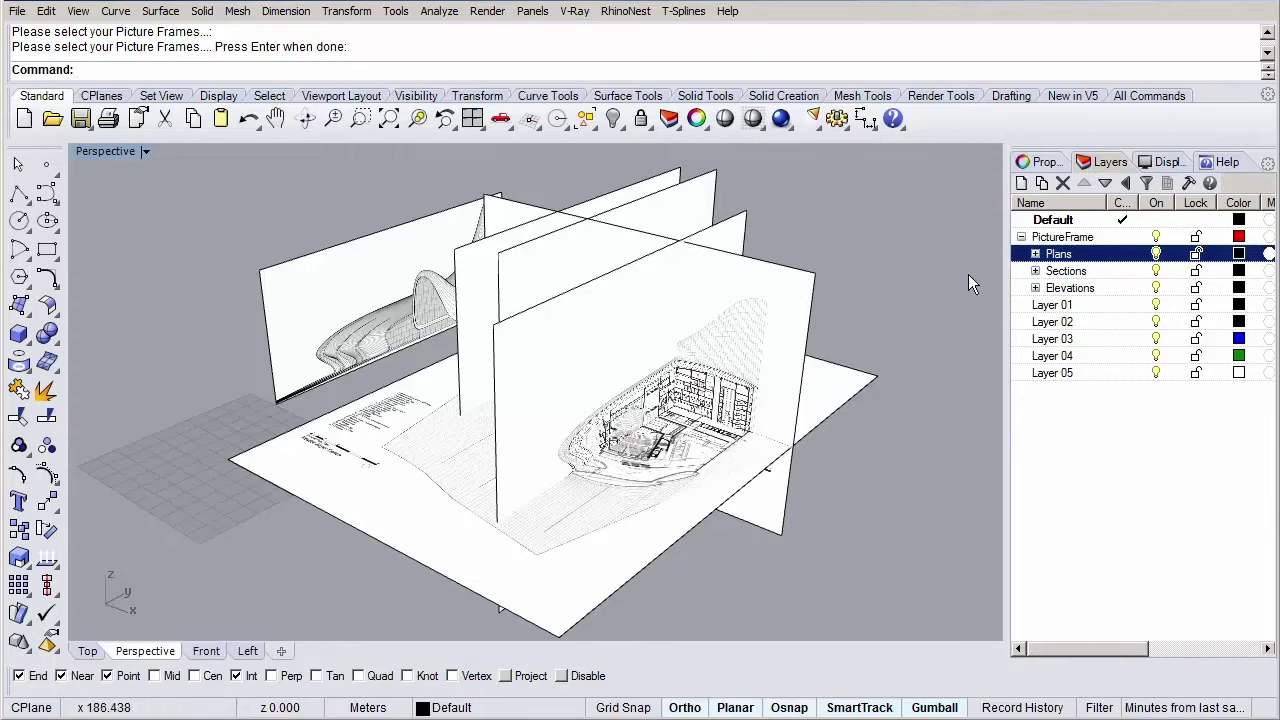
Step: Add a new layer named 'Grid' under Default and colour it dark blue
left_click(1055, 221)
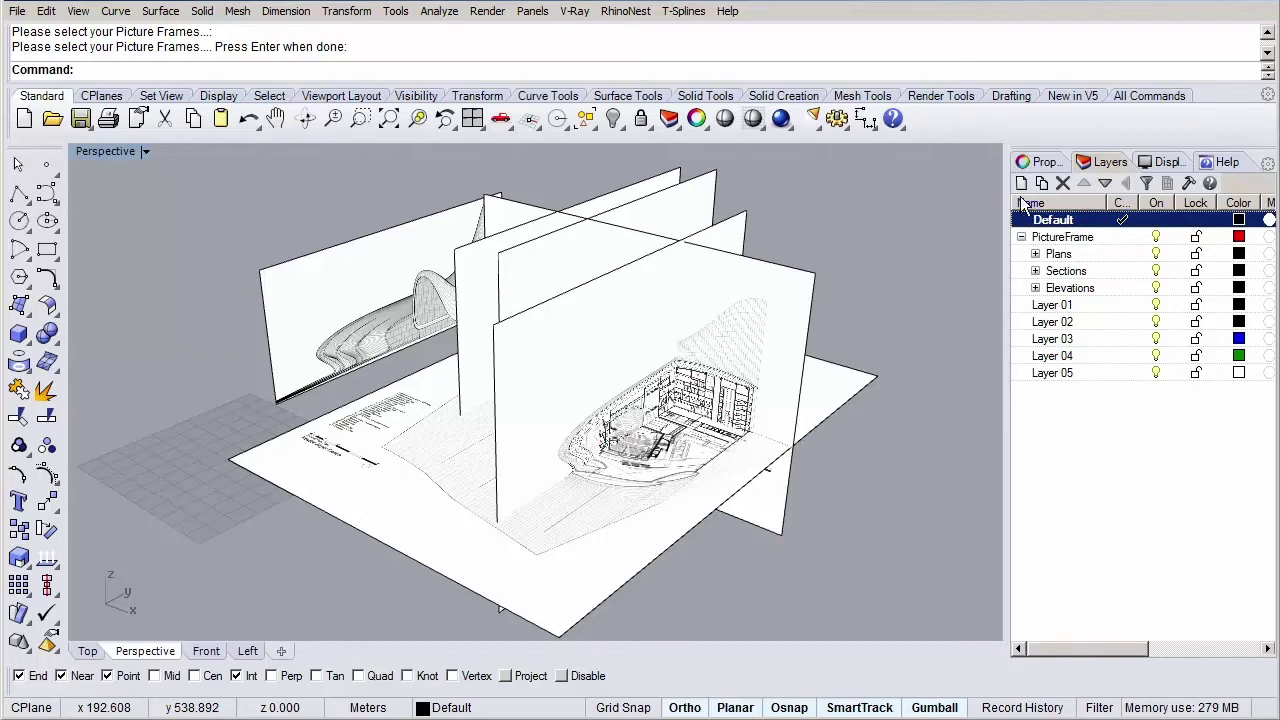
left_click(1021, 183)
type("Grid")
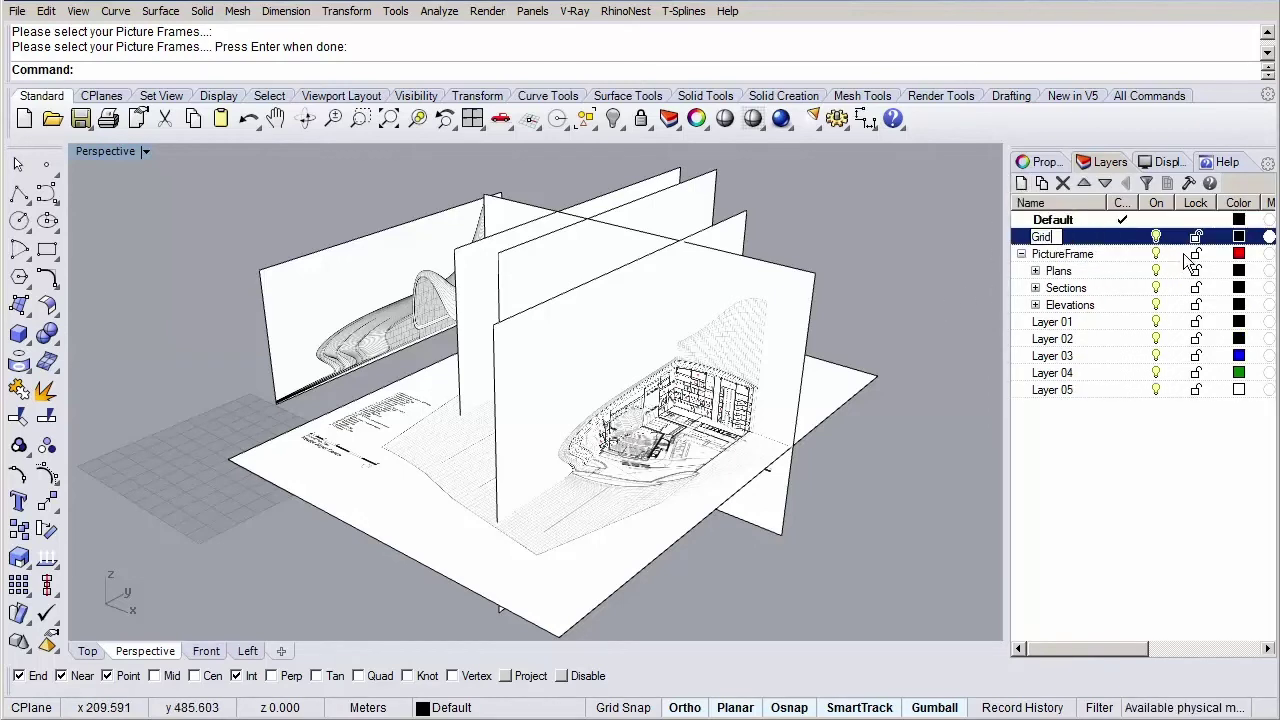
left_click(1238, 237)
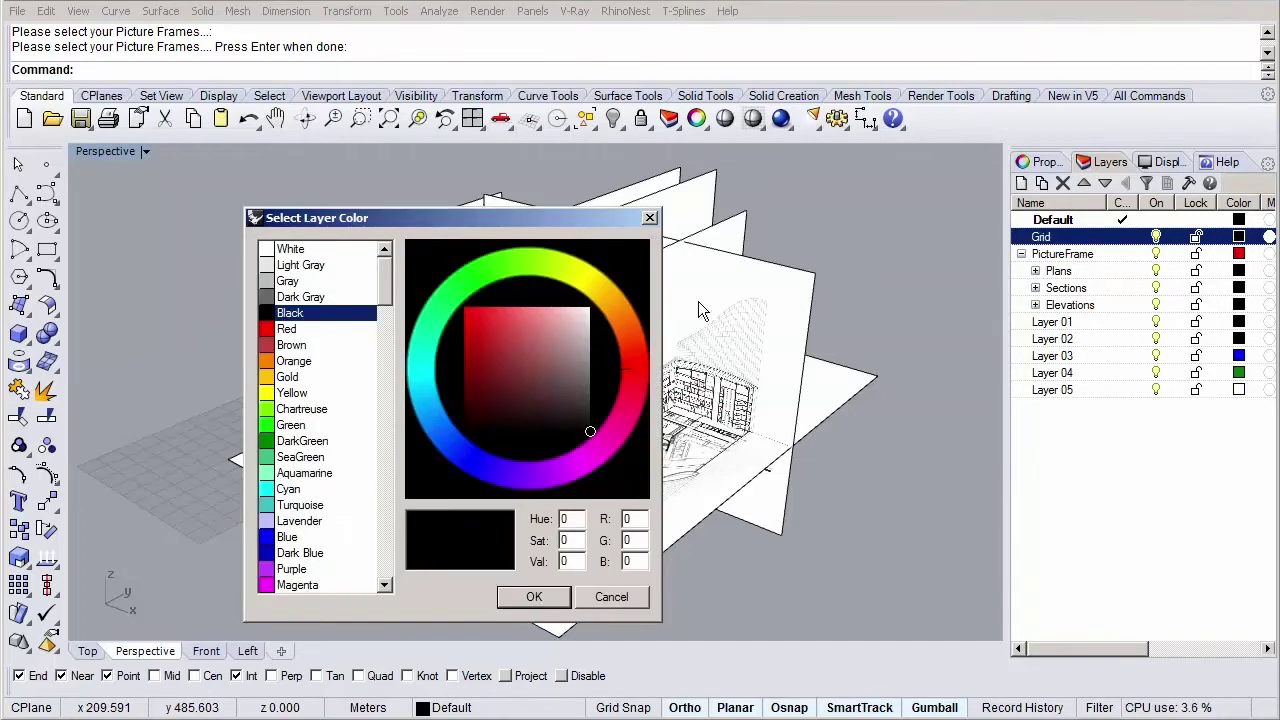
left_click(310, 555)
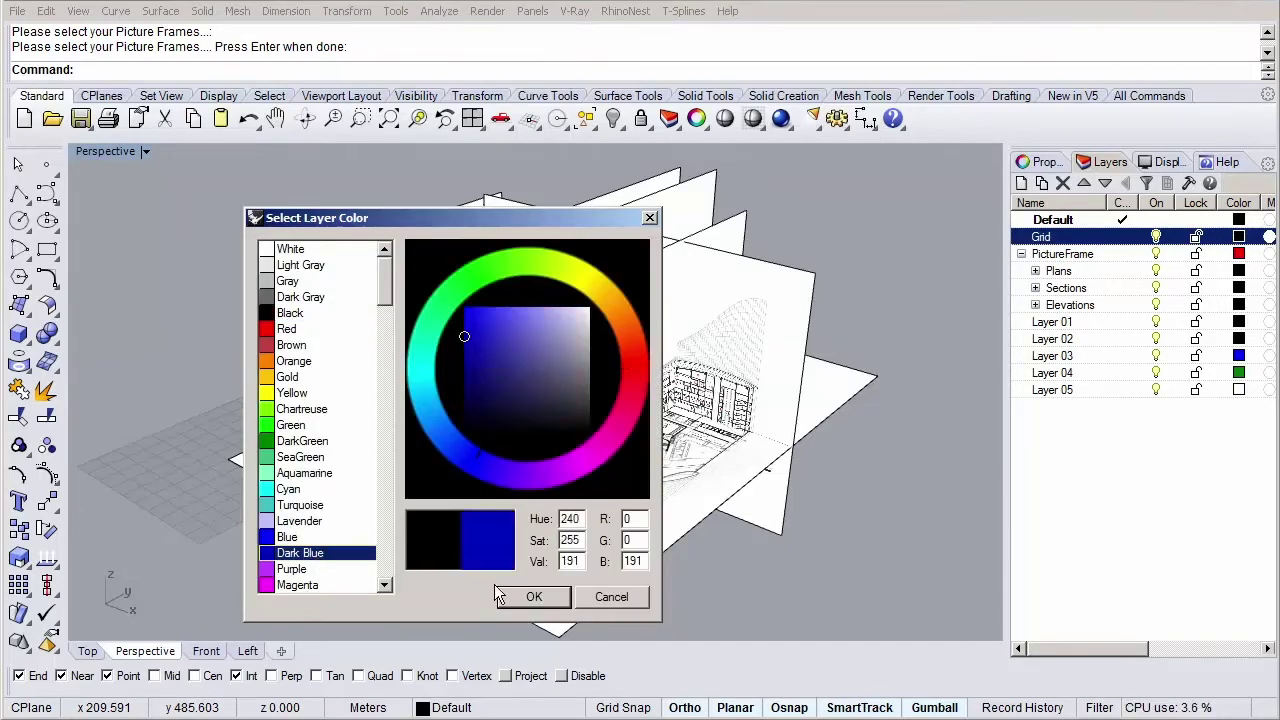
left_click(532, 597)
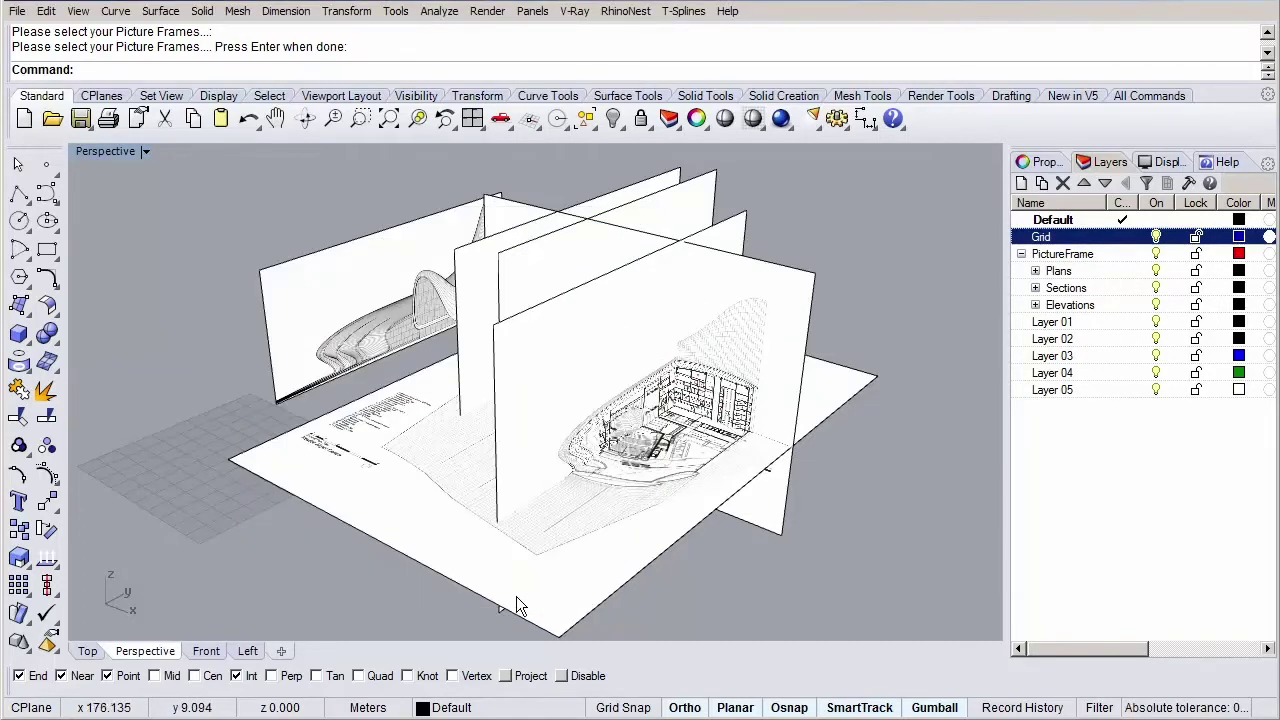
Step: In Top view, hide Elevations, Sections and plans 01–08, lock PictureFrame, make Grid current
left_click(88, 651)
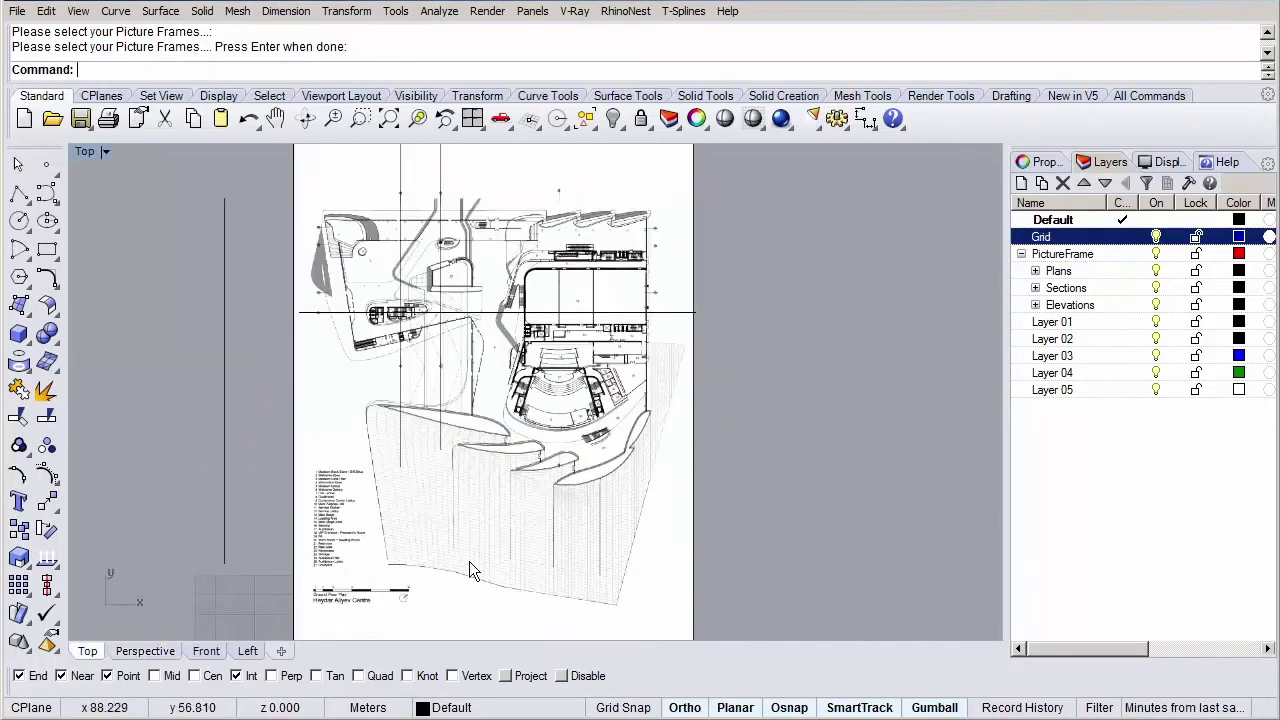
left_click(1162, 305)
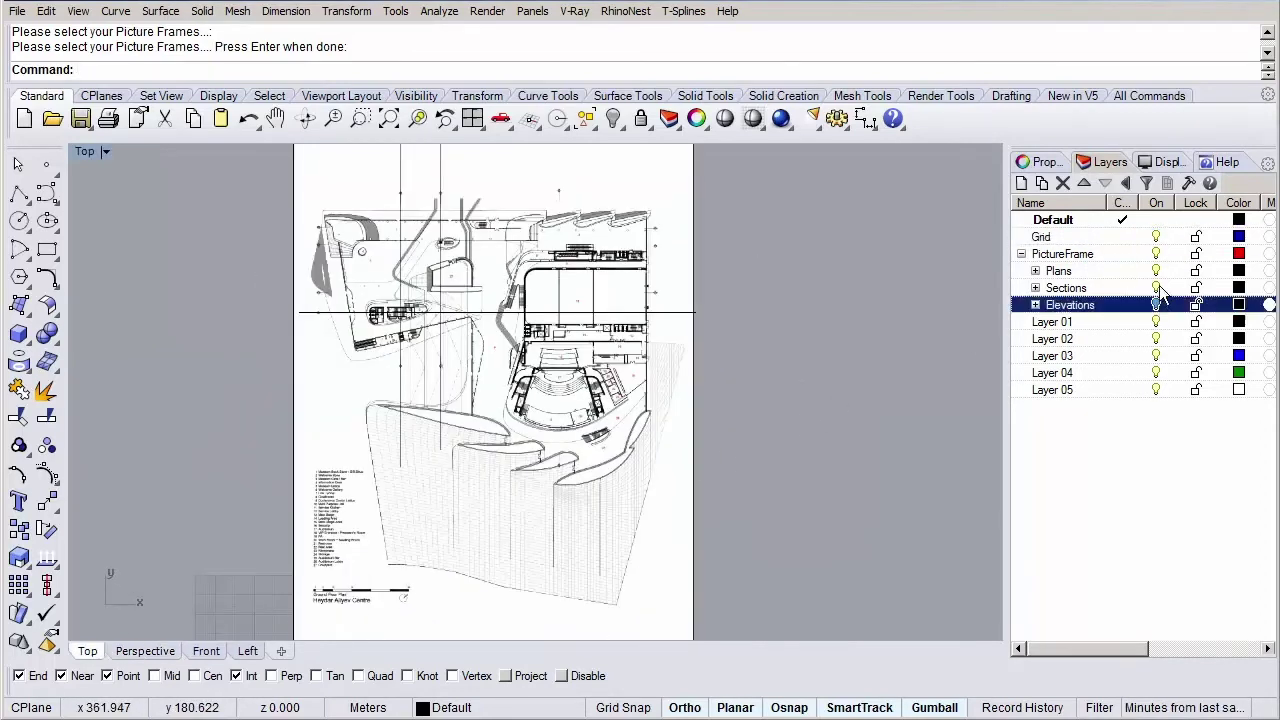
left_click(1156, 288)
left_click(1036, 271)
left_click(1070, 306)
left_click(1082, 425, "shift")
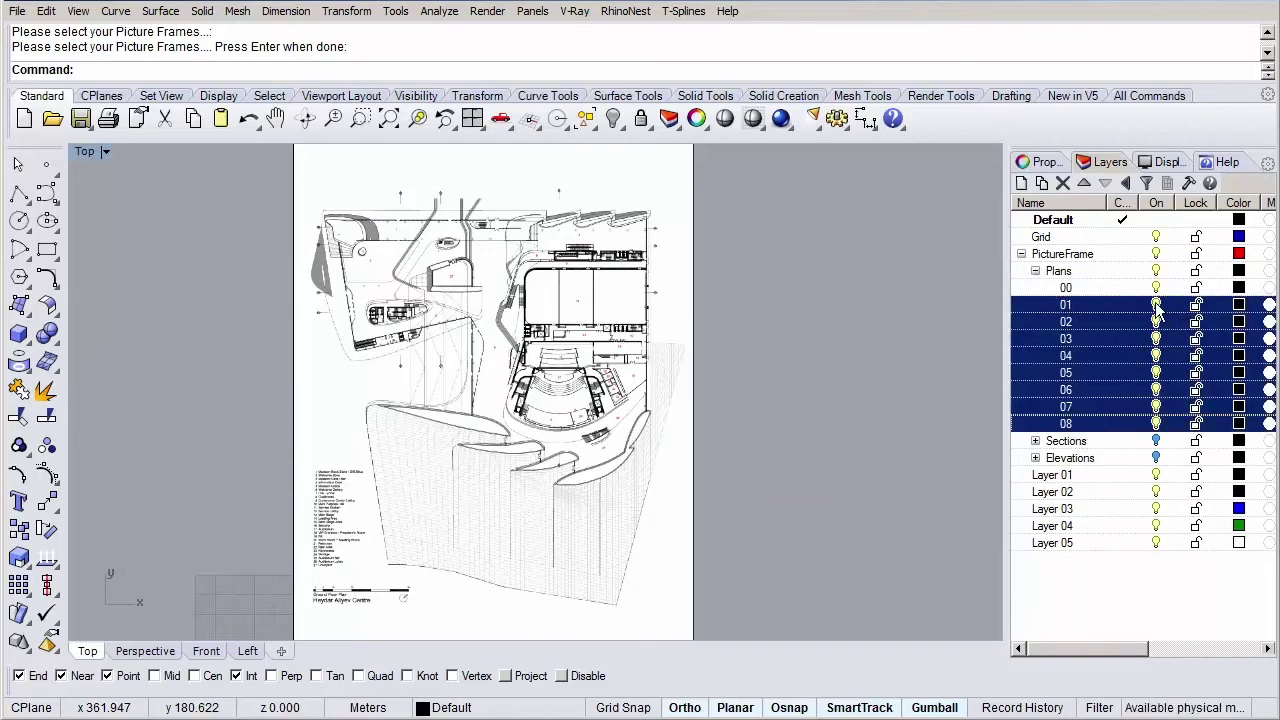
left_click(1156, 305)
left_click(1036, 271)
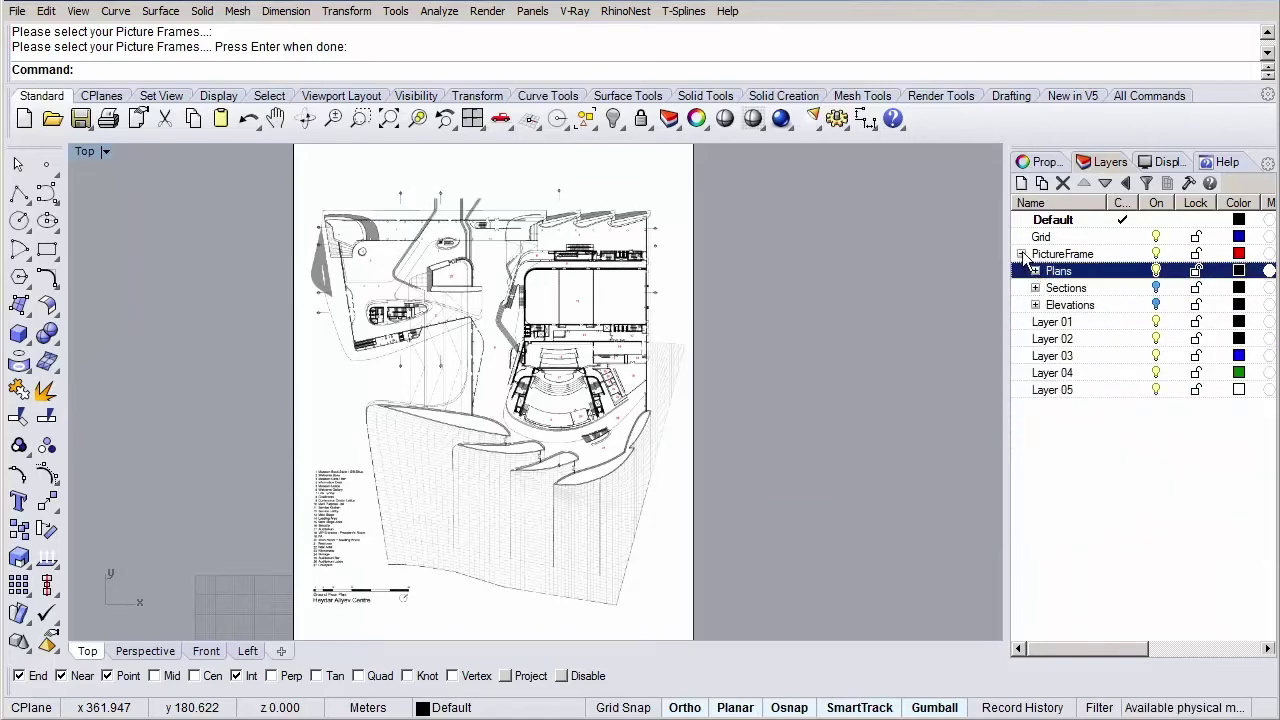
left_click(1196, 254)
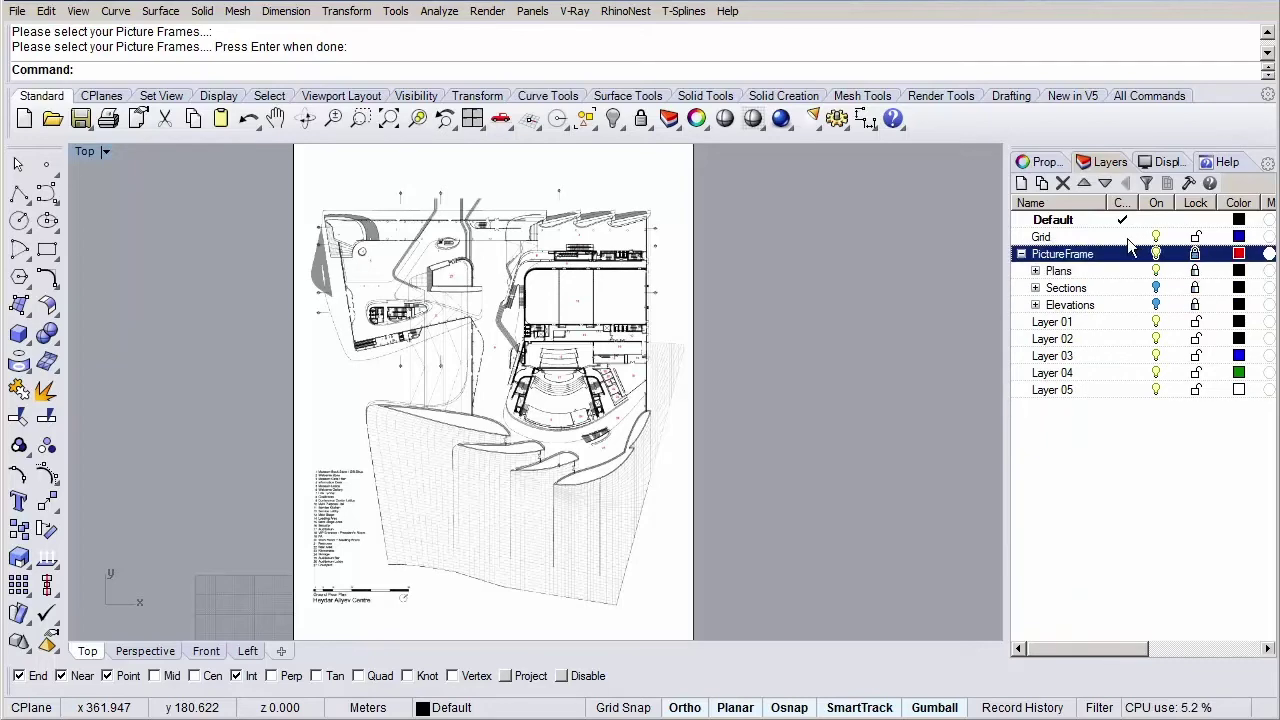
left_click(1122, 236)
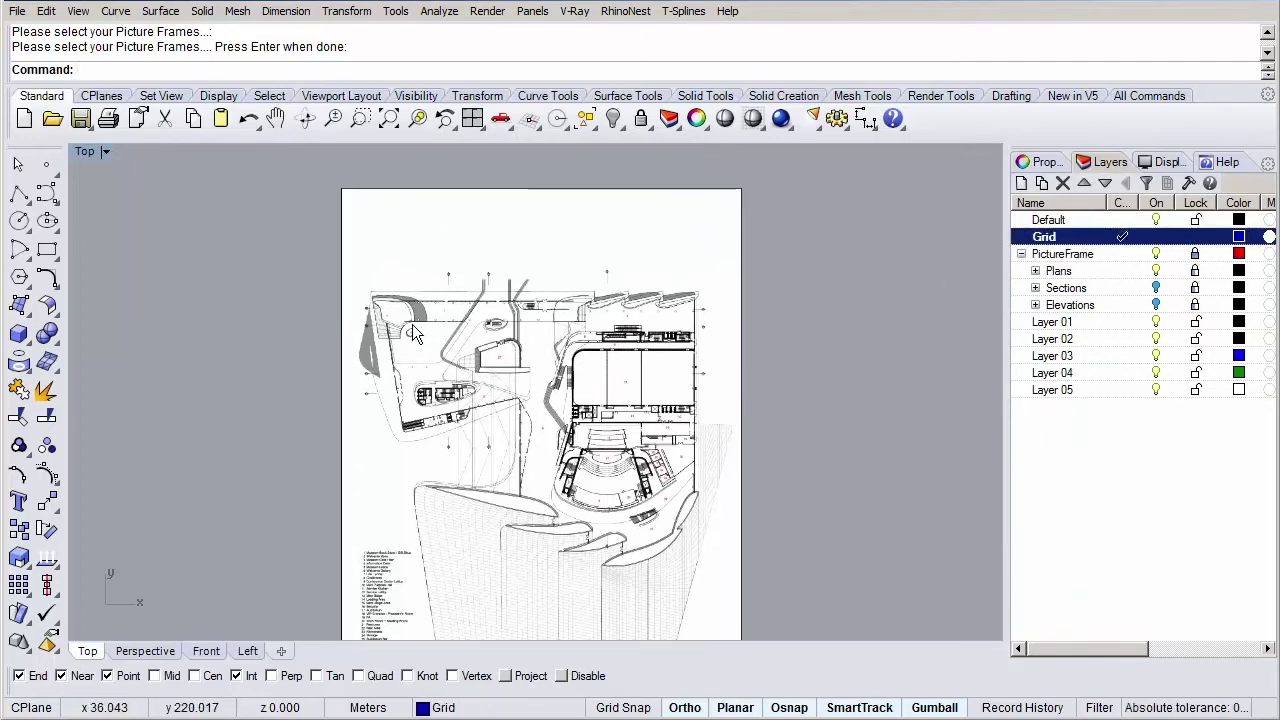
scroll(412, 324, "up", 5)
scroll(439, 311, "up", 3)
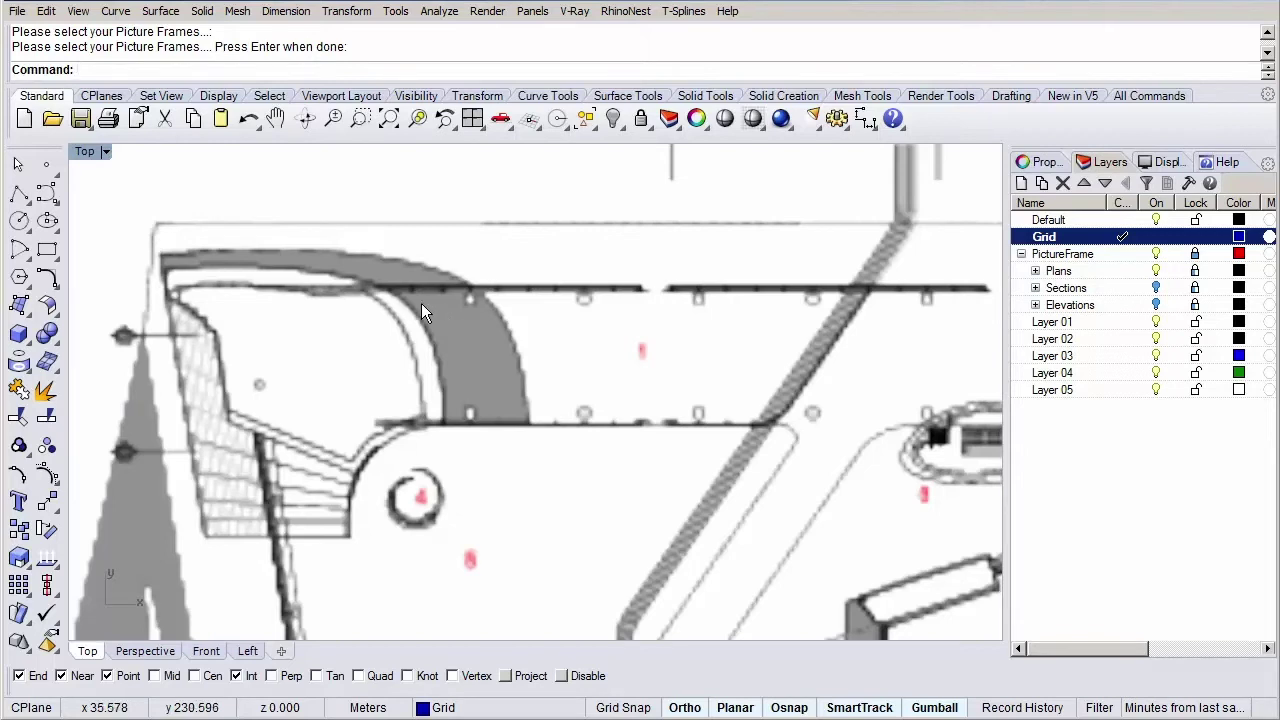
Step: Draw an ortho horizontal polyline across the top of the plan to its right side
left_click(18, 197)
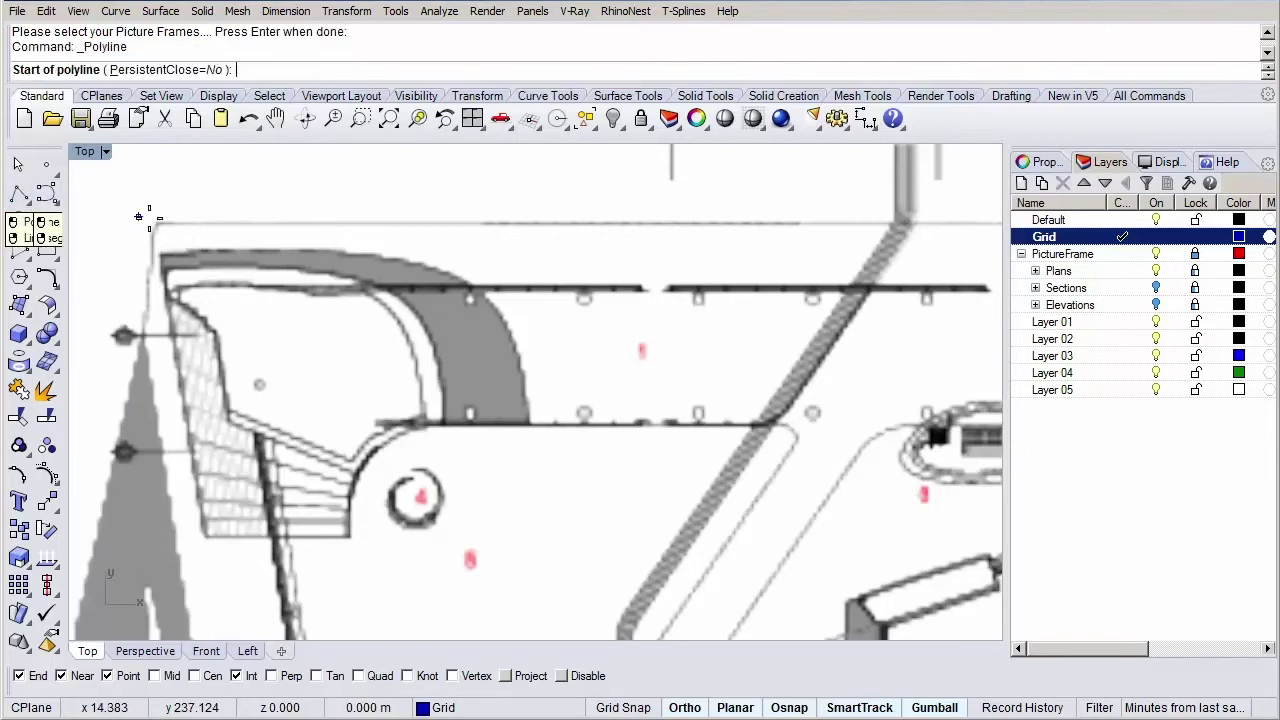
scroll(475, 298, "up", 5)
scroll(460, 300, "down", 2)
left_click(443, 303)
scroll(443, 303, "down", 2)
scroll(362, 323, "down", 8)
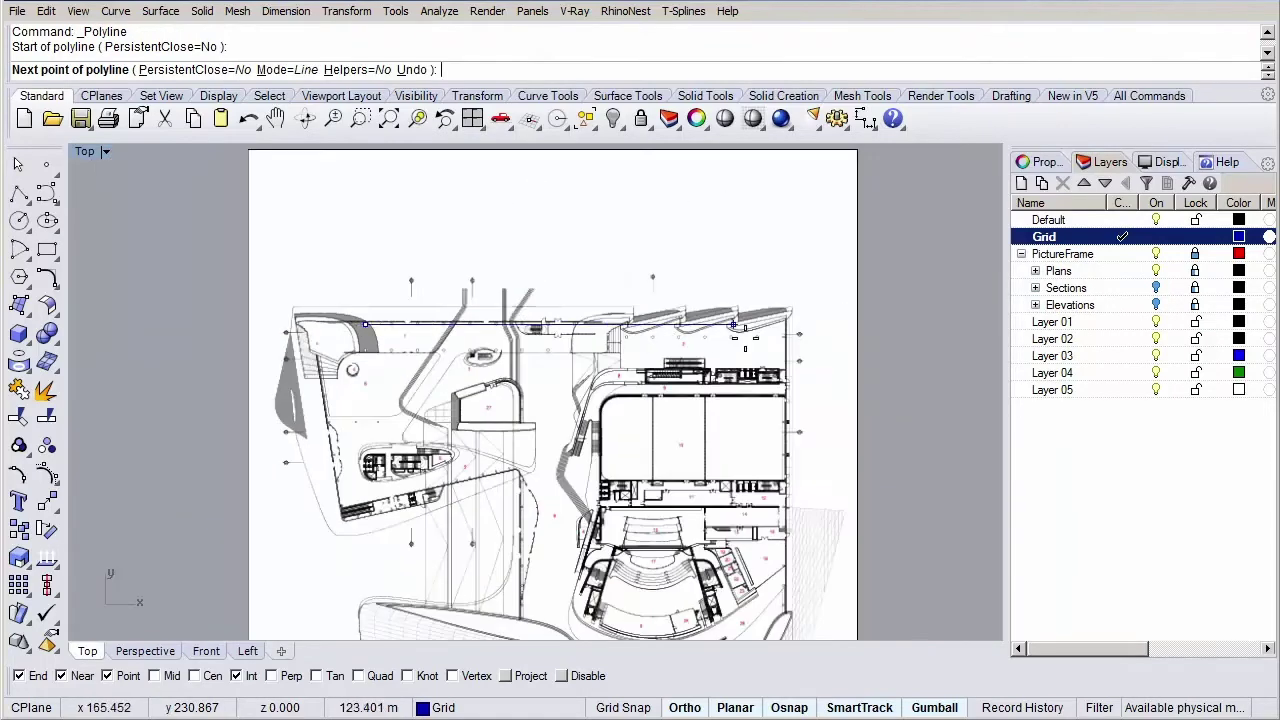
key("F8")
key("F8")
left_click(818, 325)
key("Return")
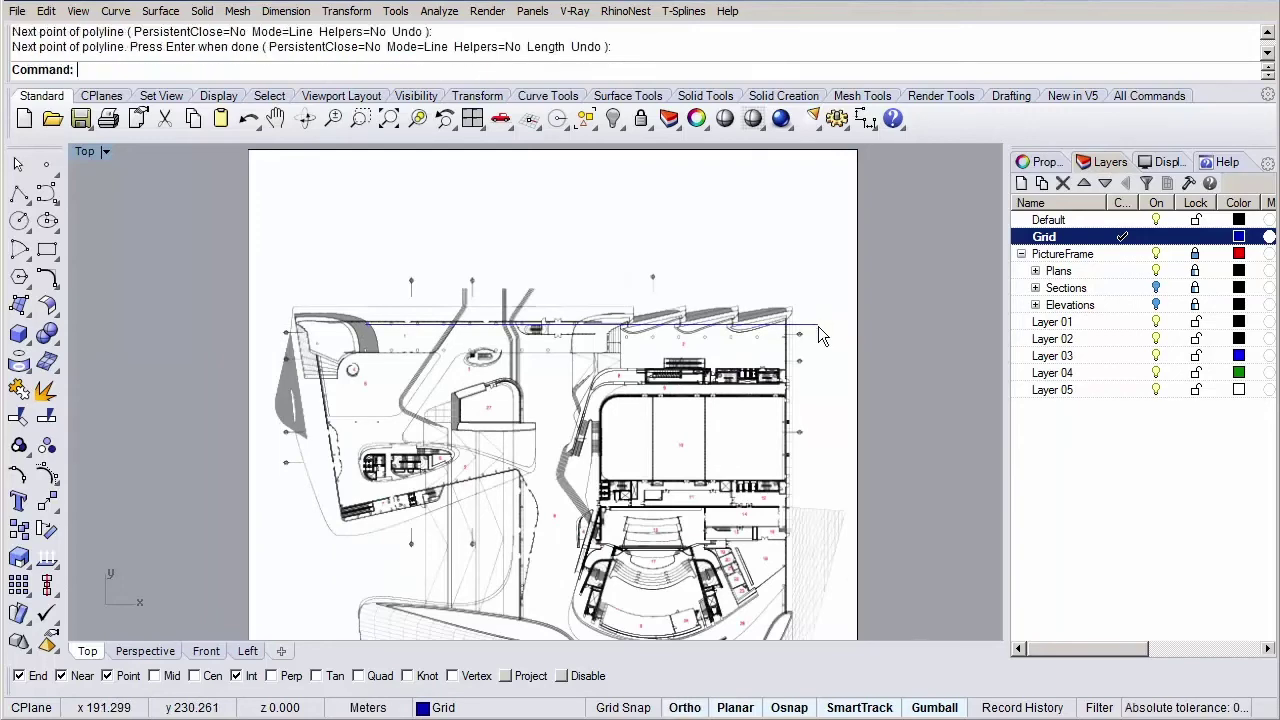
Step: Drag the line's left control point further left past the plan's edge
scroll(549, 365, "up", 4)
scroll(438, 318, "up", 5)
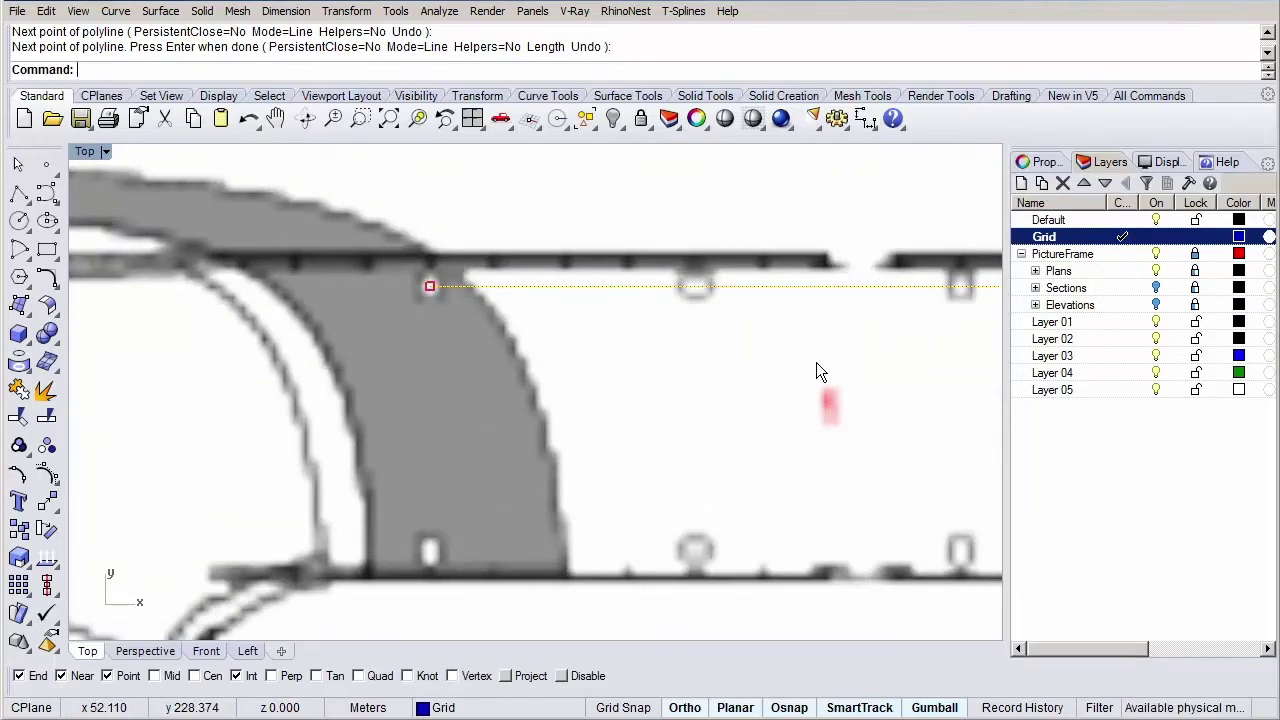
right_click_drag(500, 360, 570, 377)
key("F10")
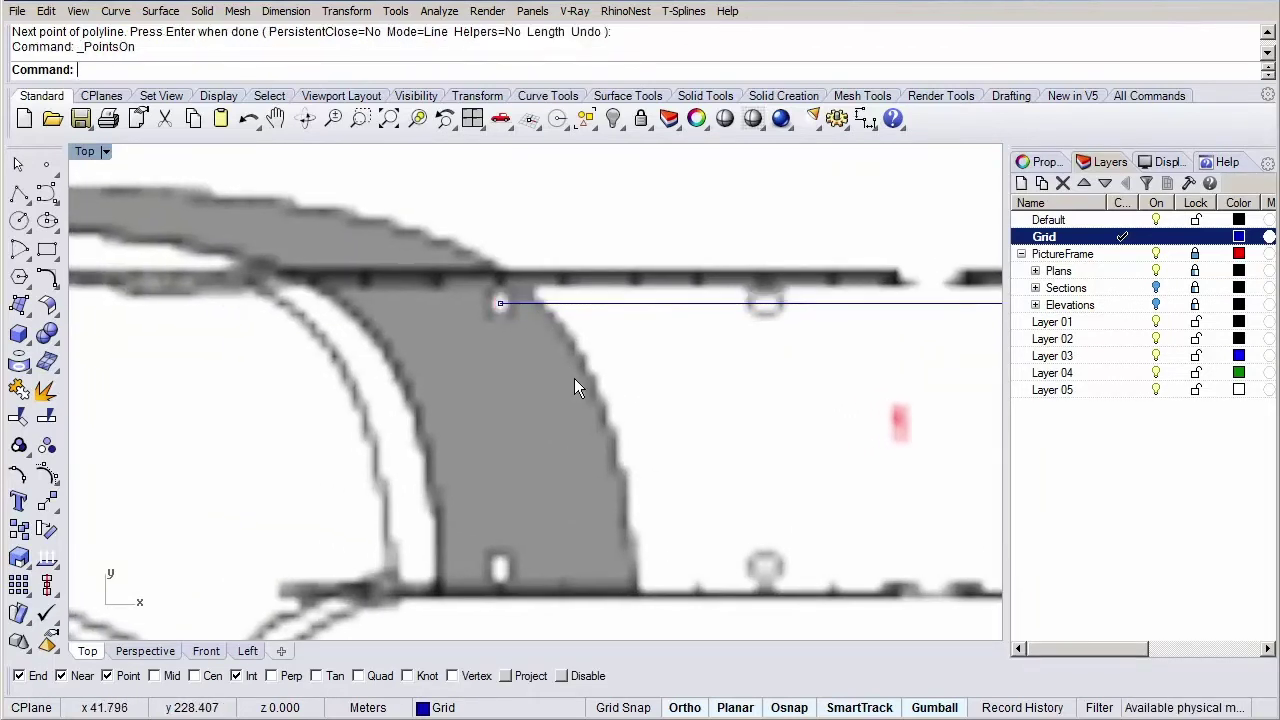
left_click(551, 303)
right_click_drag(492, 356, 728, 375)
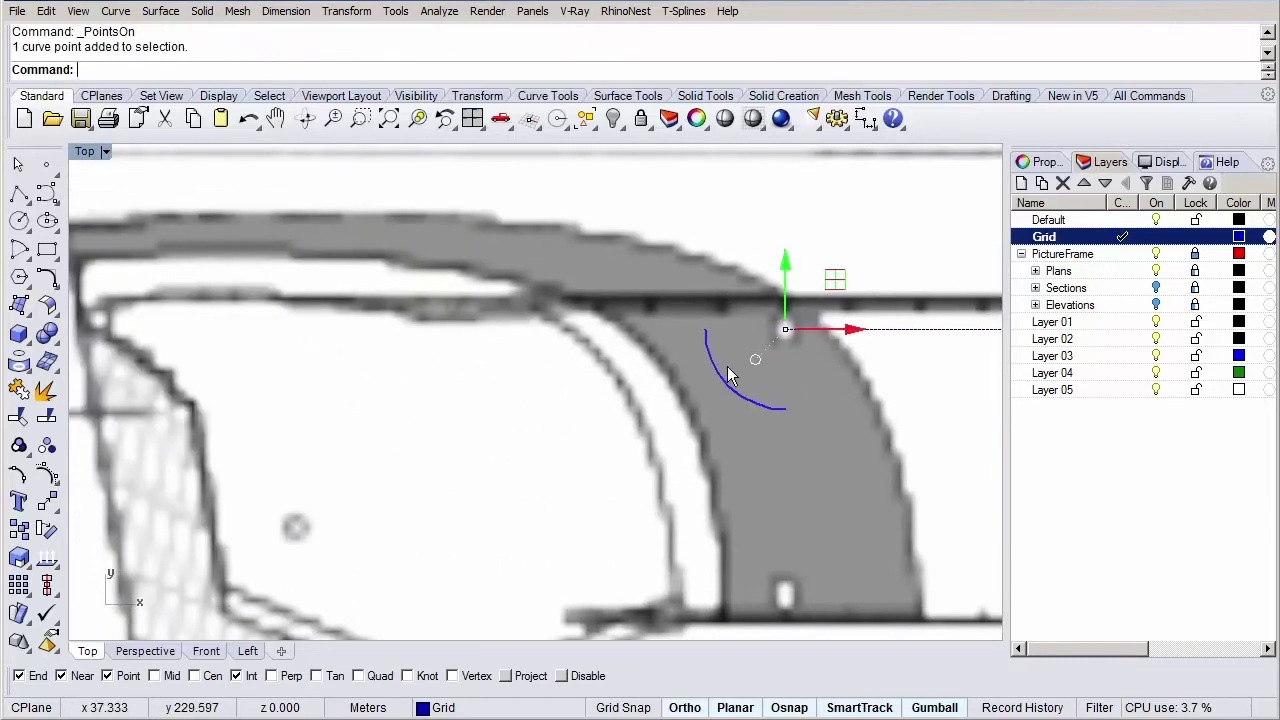
scroll(728, 375, "down", 3)
left_click_drag(826, 349, 246, 352)
key("F11")
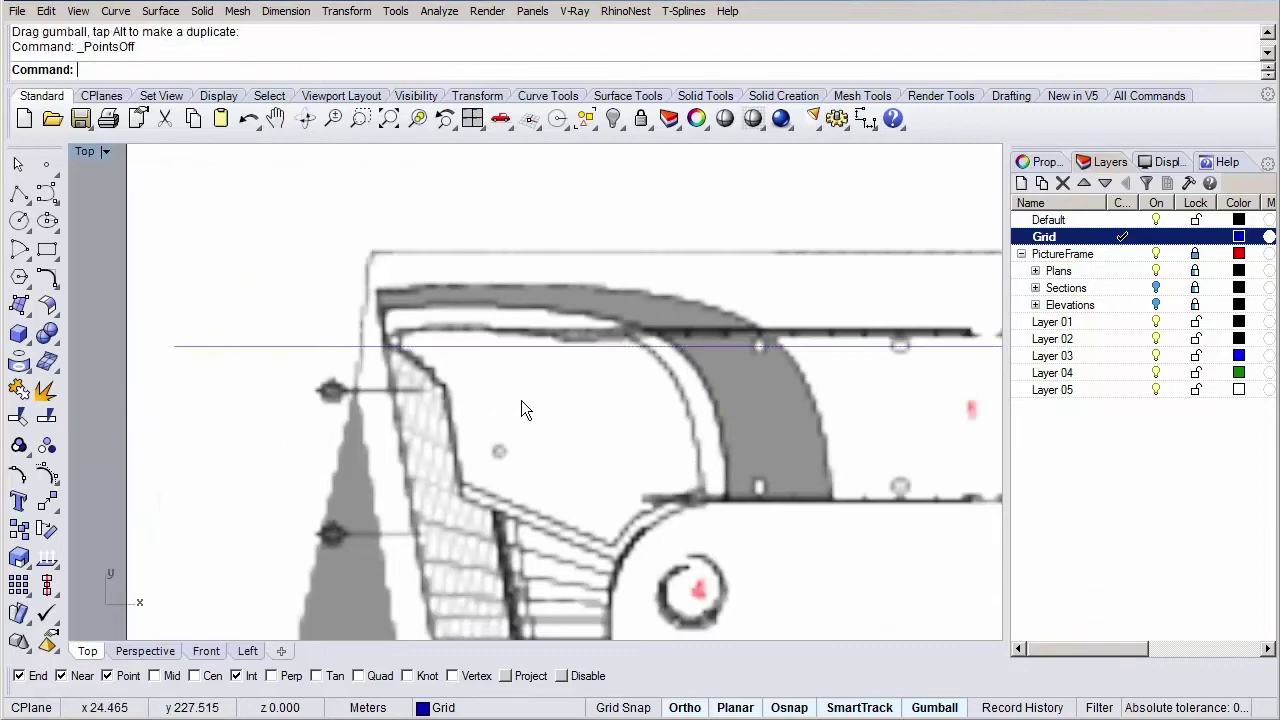
right_click_drag(558, 413, 388, 418)
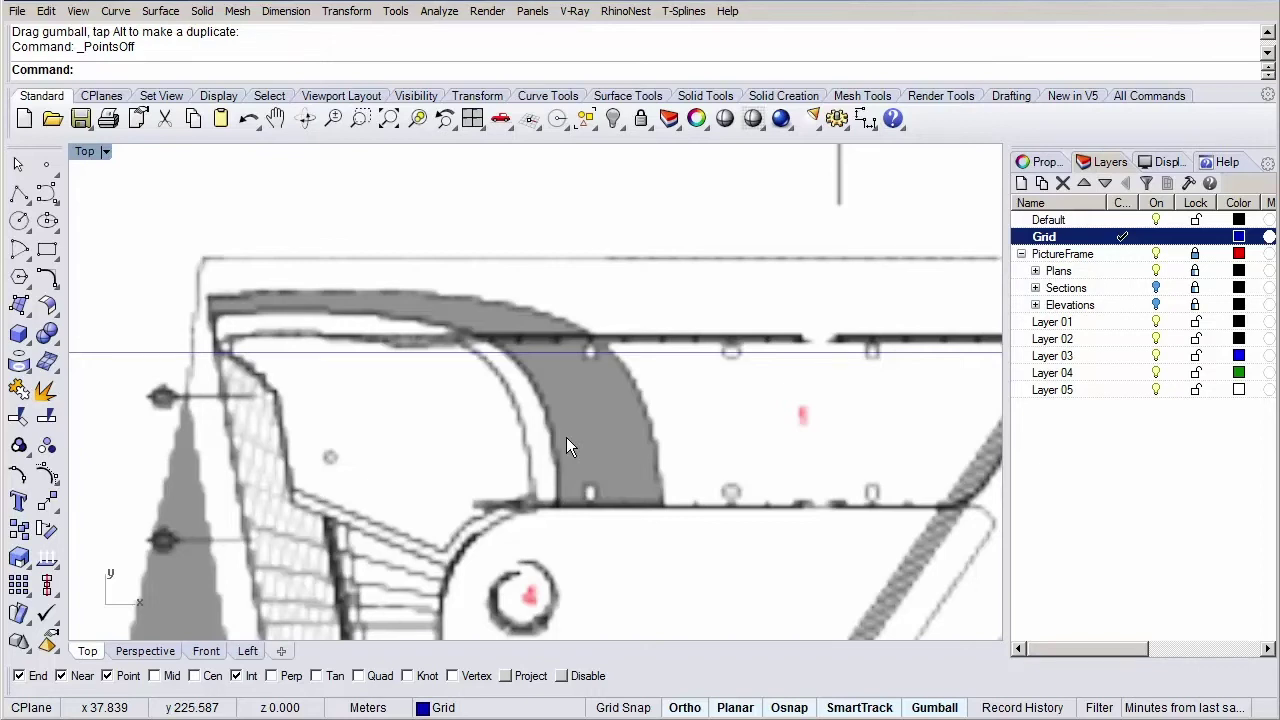
Step: Array the horizontal grid line with 1 copy in X and 20 in Y
type("Array")
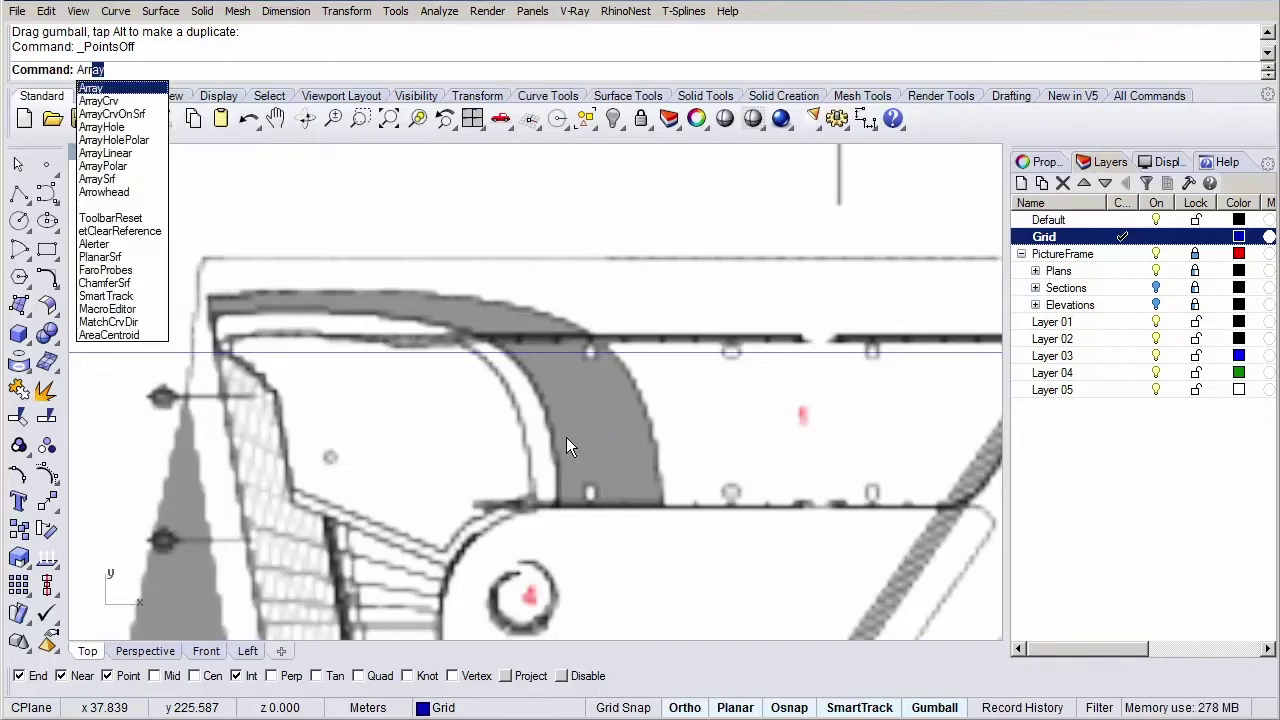
key("Return")
left_click(624, 350)
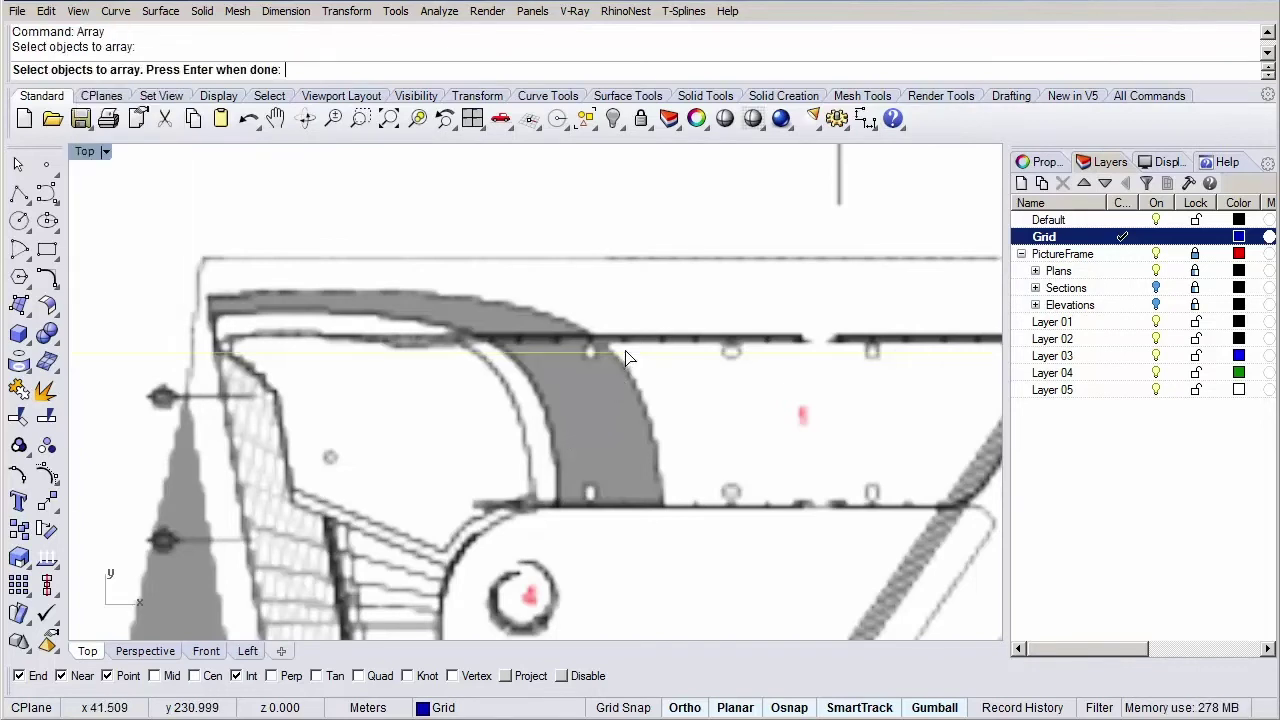
key("Return")
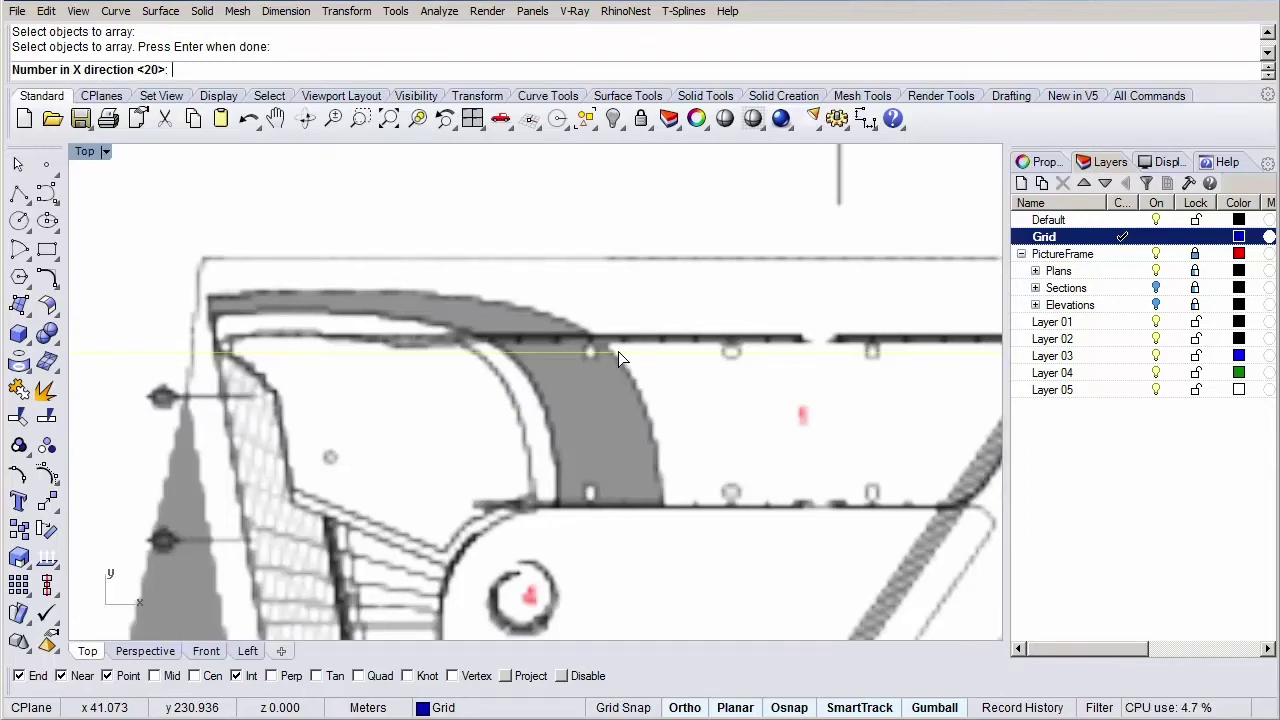
type("1")
key("Return")
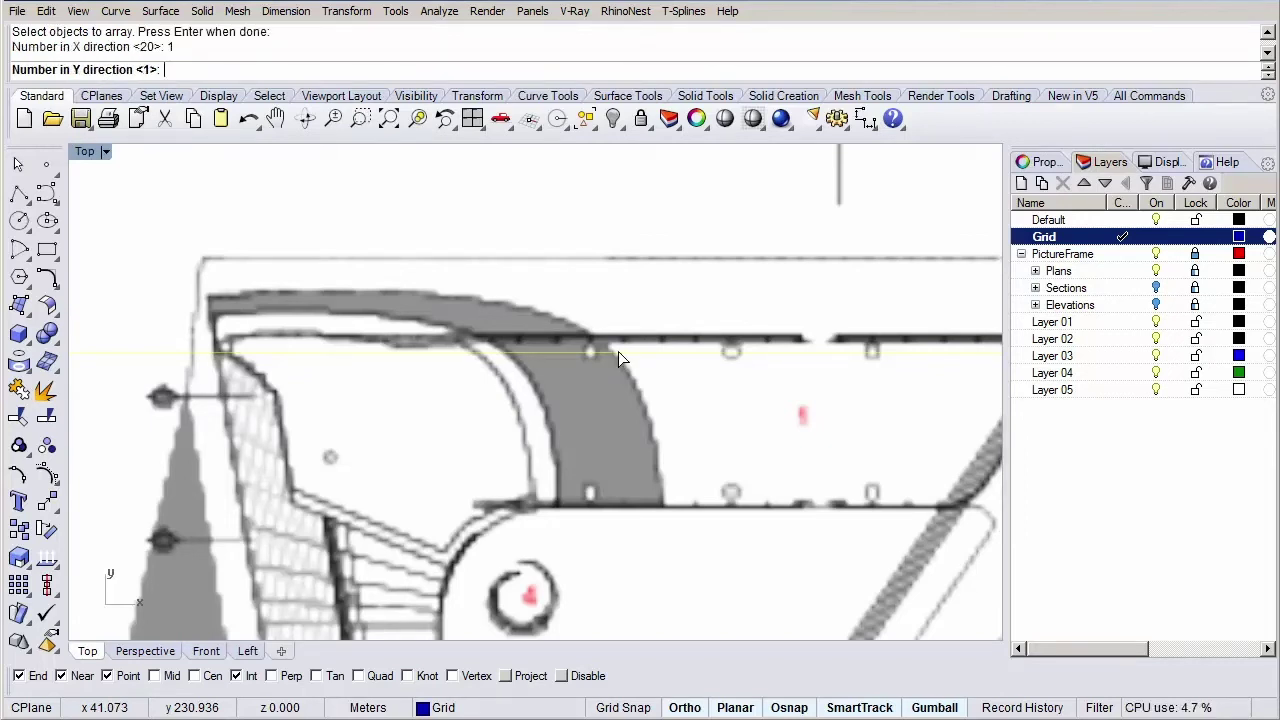
type("20")
key("Return")
key("Return")
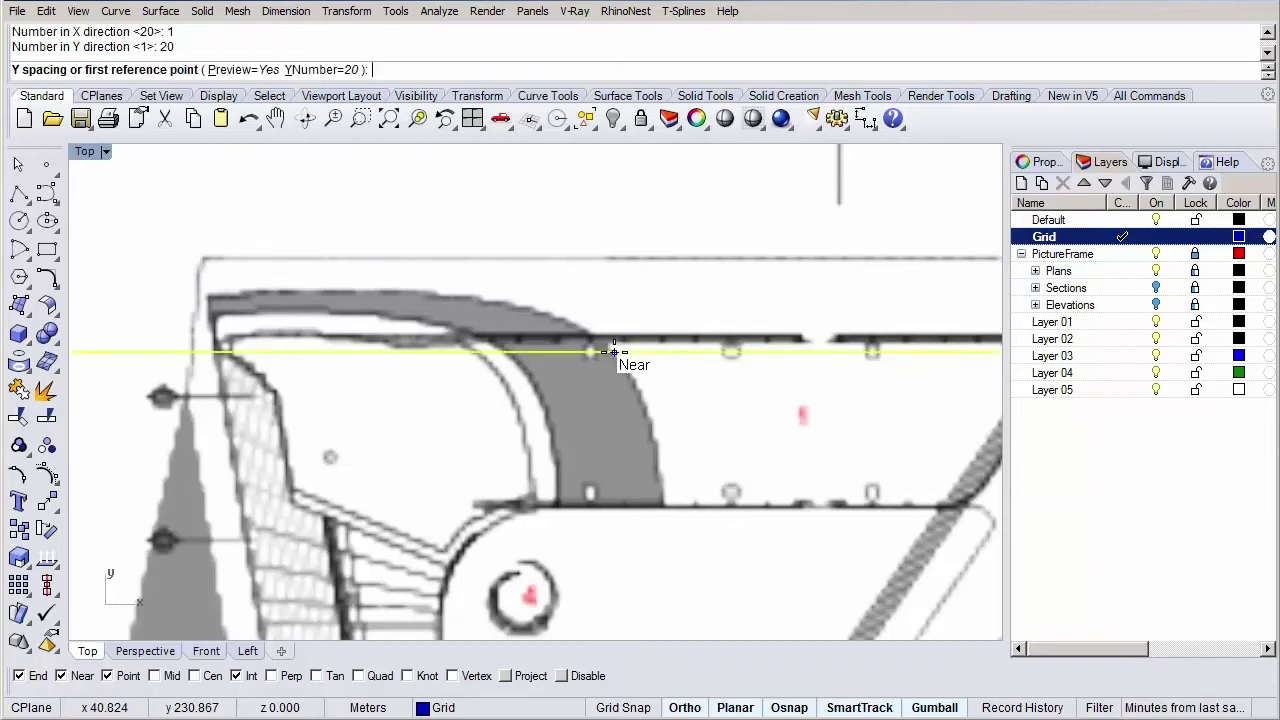
Step: Set the Y spacing to 8.76681 between two reference points and accept the array
scroll(615, 352, "up", 2)
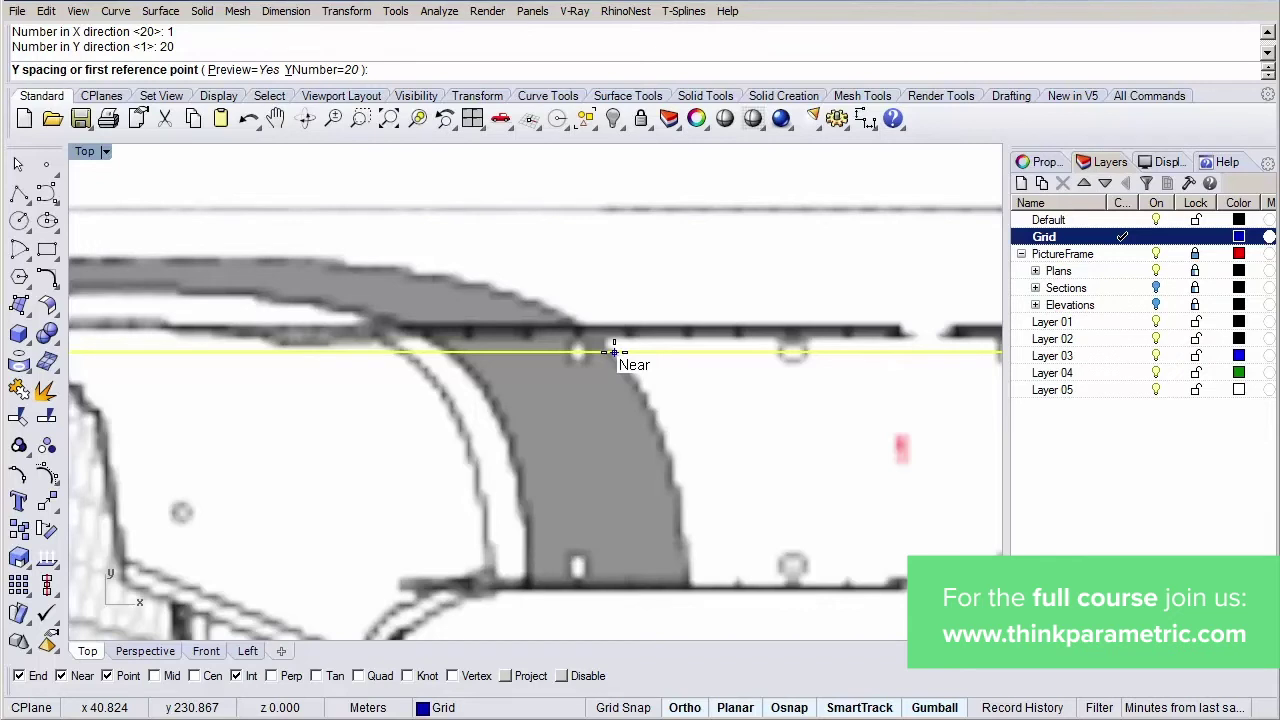
scroll(615, 352, "up", 2)
left_click(547, 352)
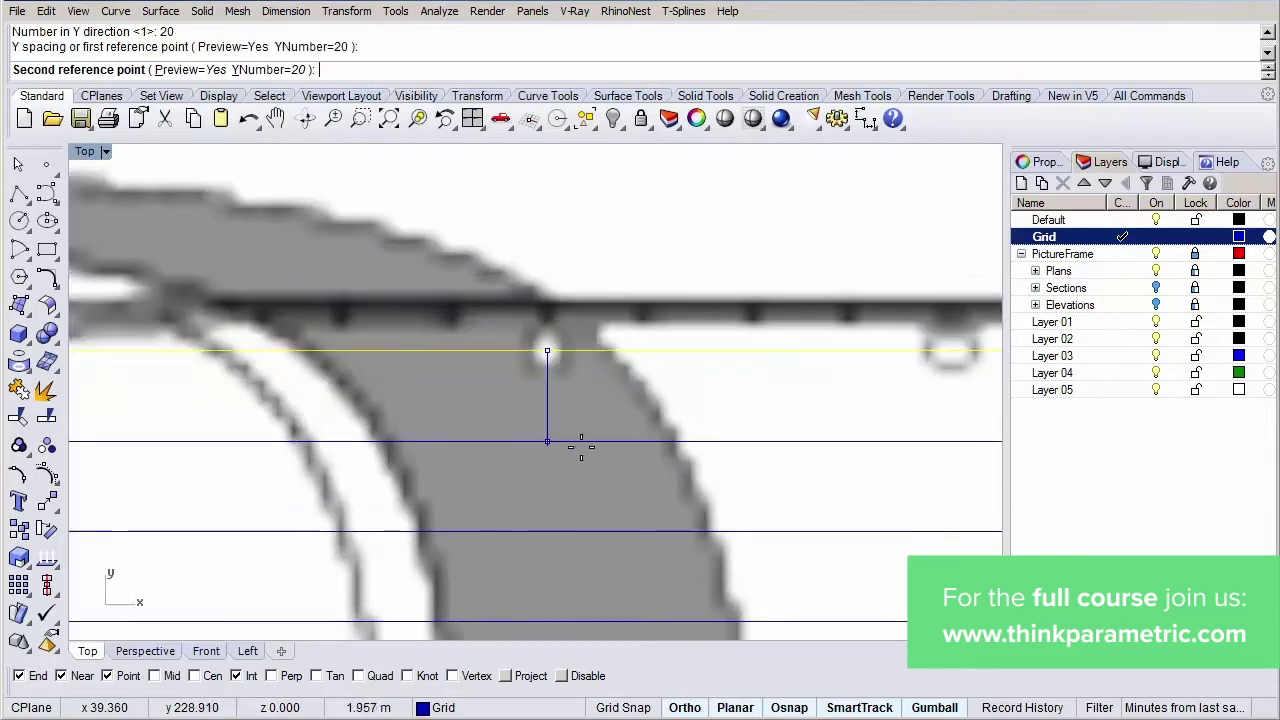
scroll(587, 477, "up", 4)
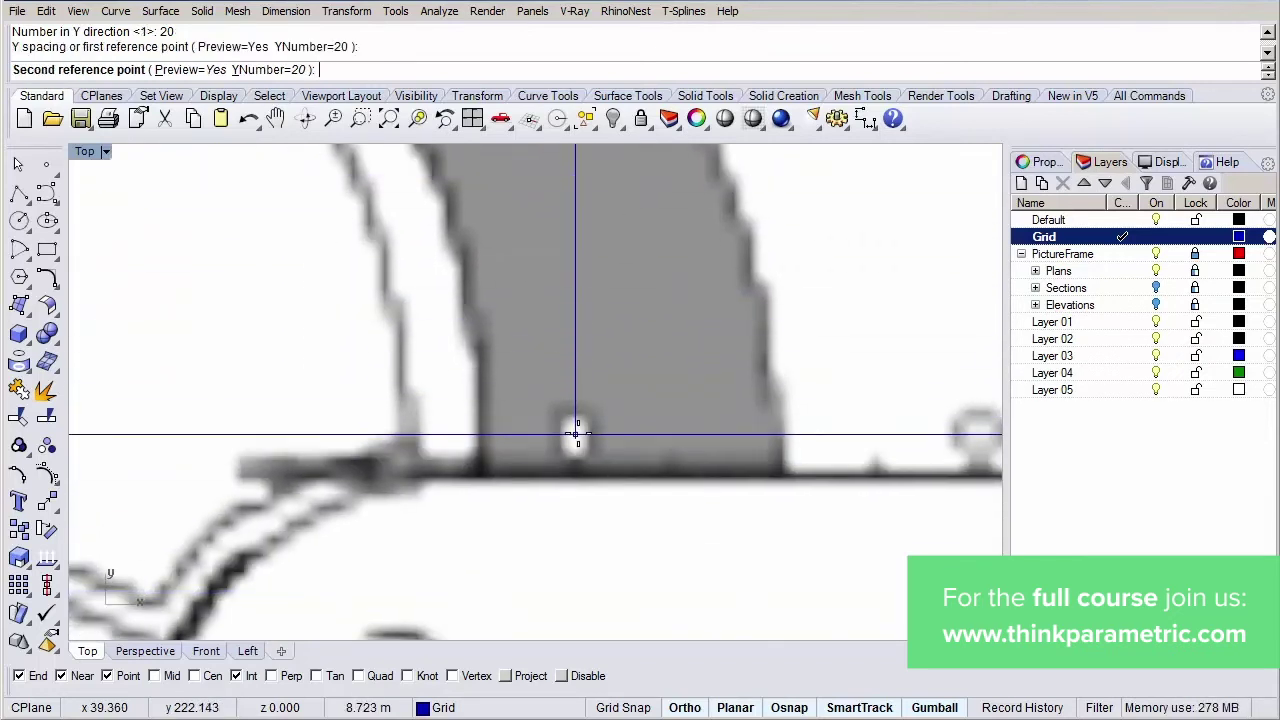
left_click(576, 436)
scroll(539, 396, "down", 3)
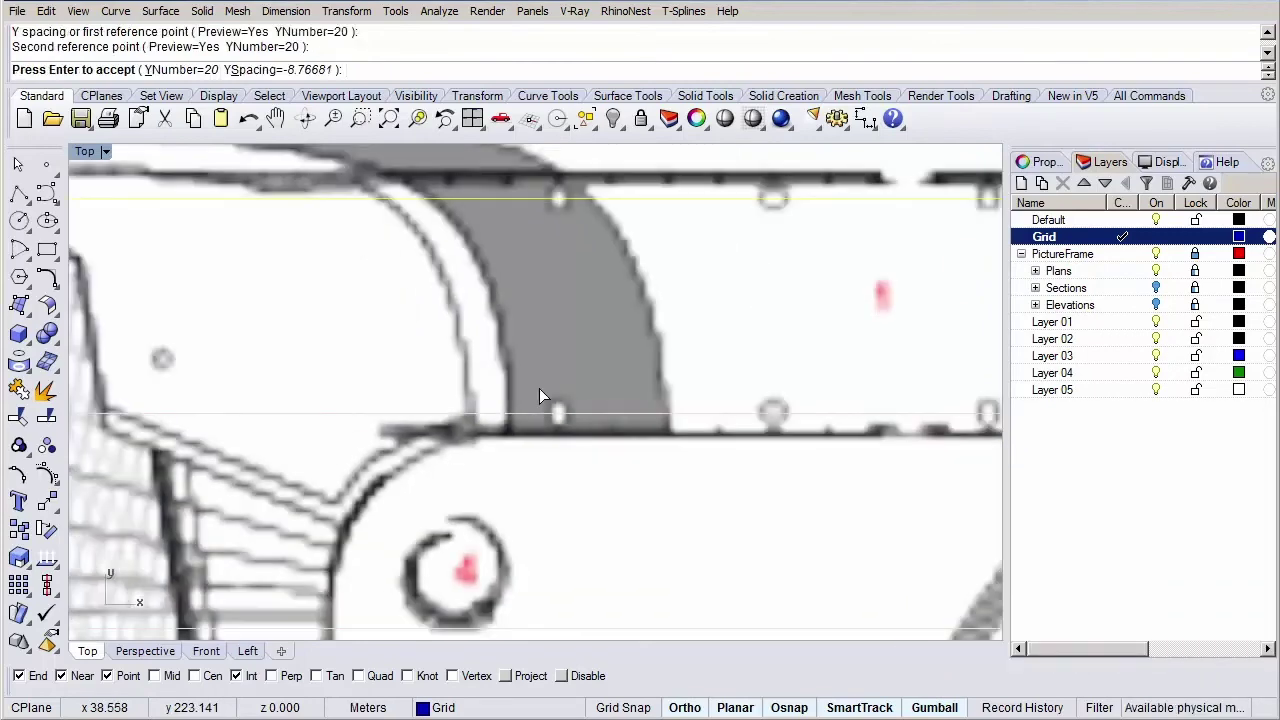
scroll(539, 392, "down", 5)
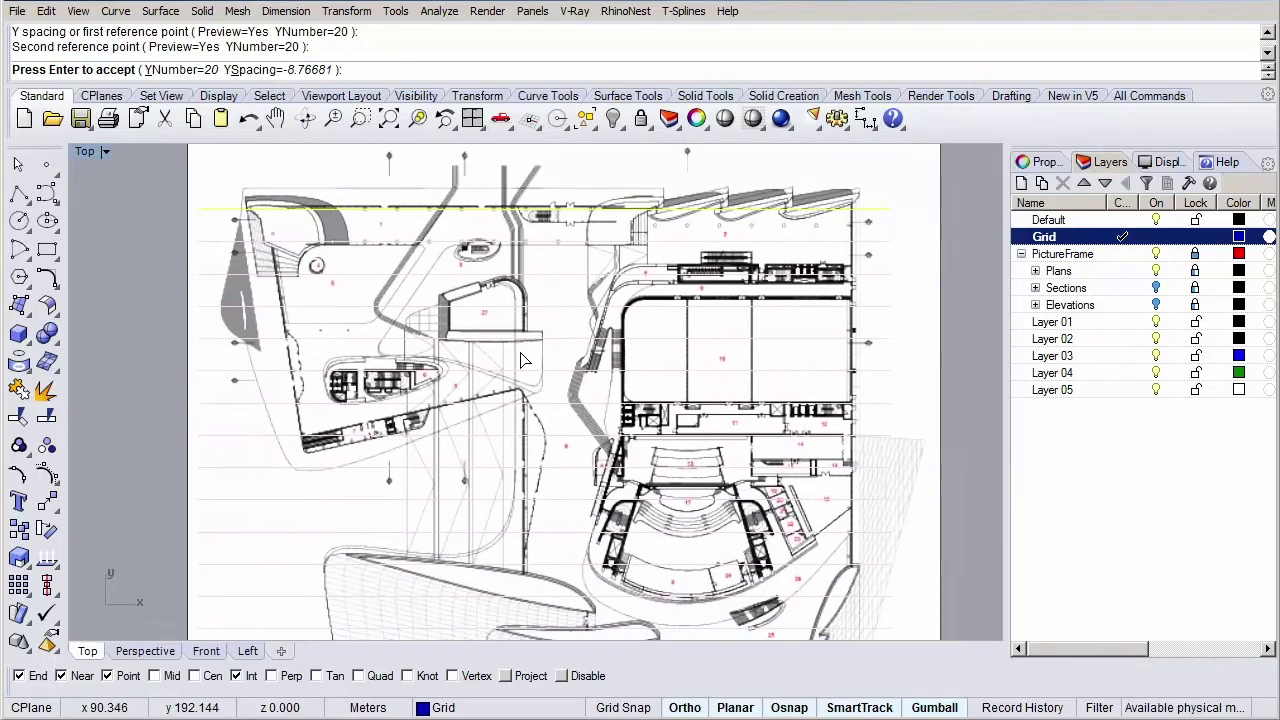
key("Return")
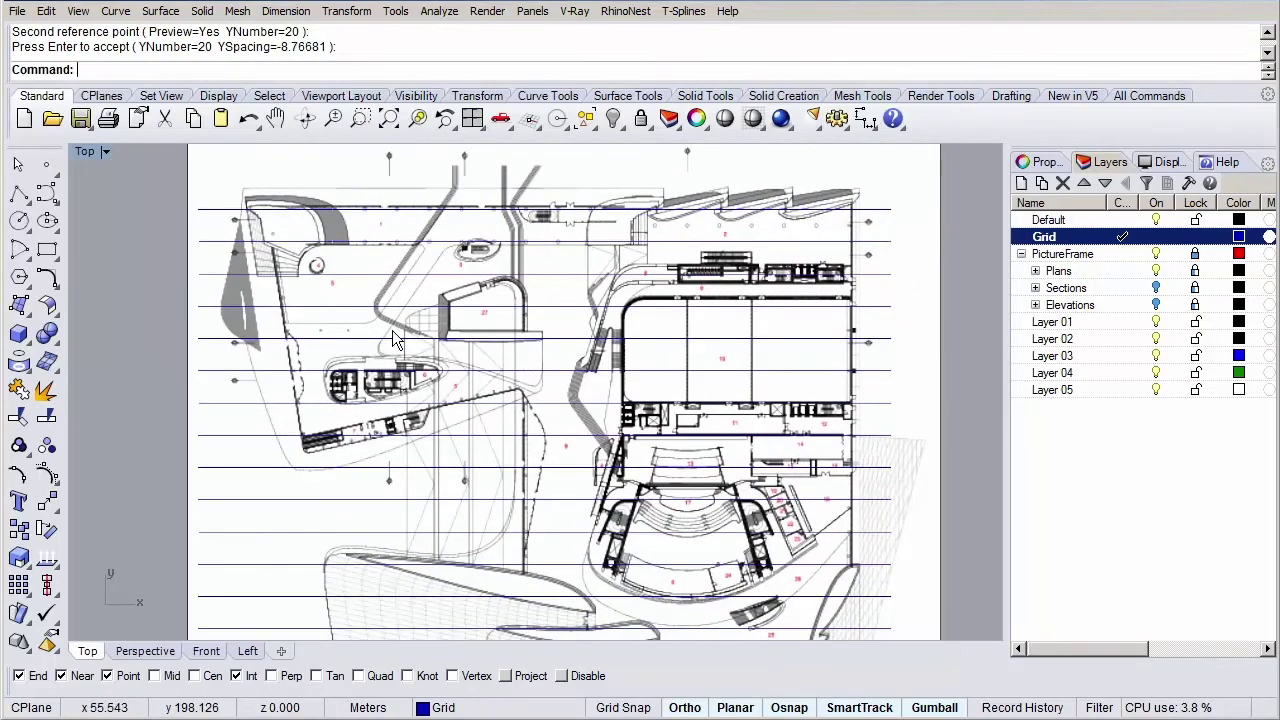
Step: Draw a vertical polyline from the top grid line down past the legend
right_click_drag(392, 330, 450, 402)
scroll(395, 305, "up", 6)
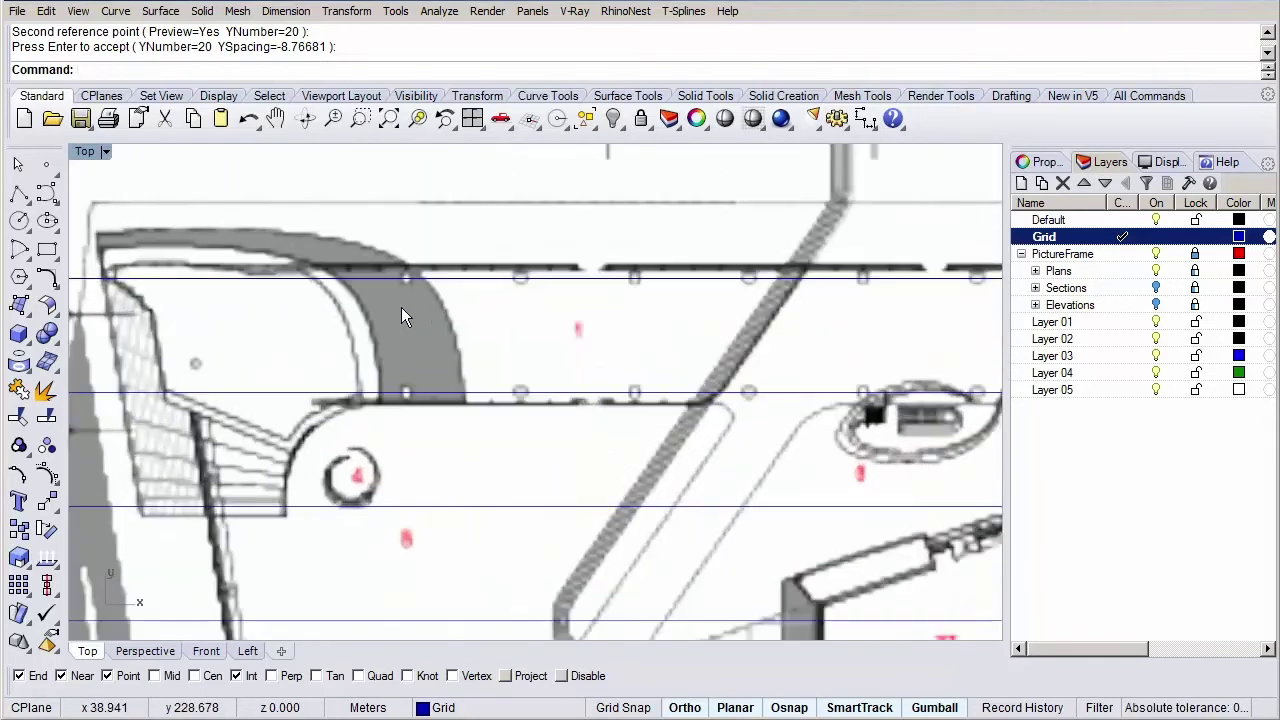
left_click(20, 196)
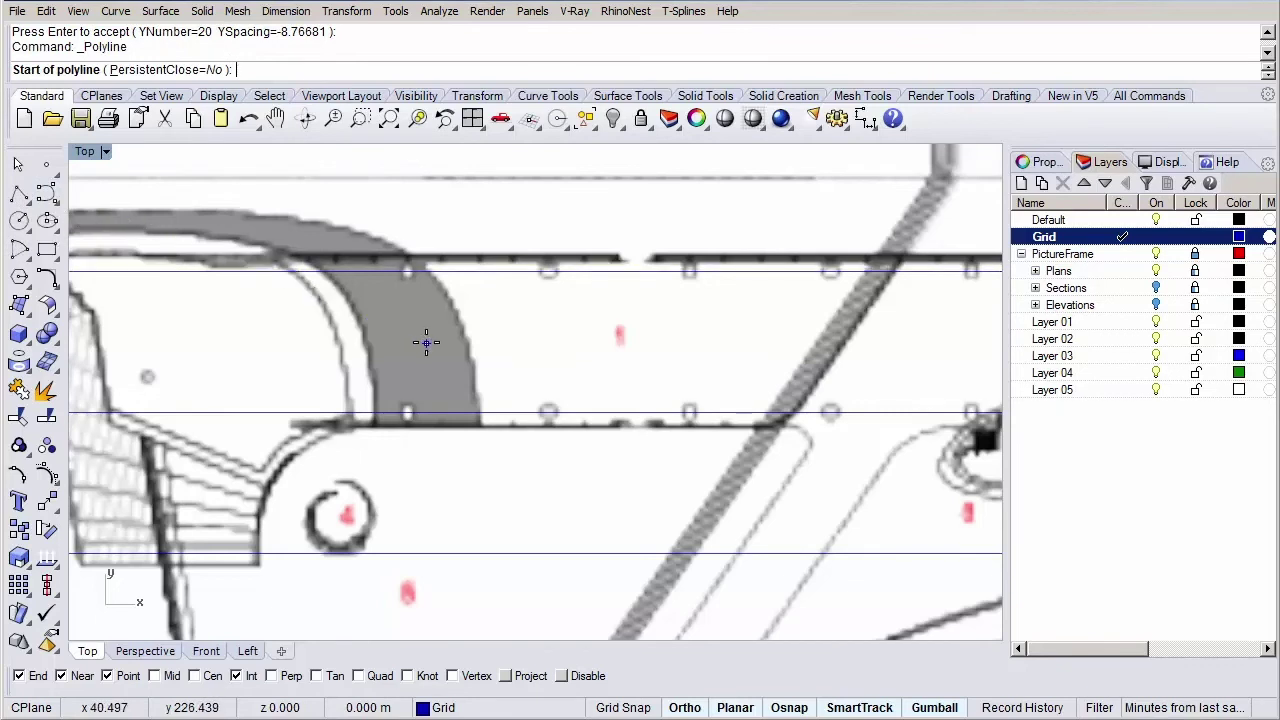
scroll(426, 343, "up", 2)
scroll(426, 343, "up", 1)
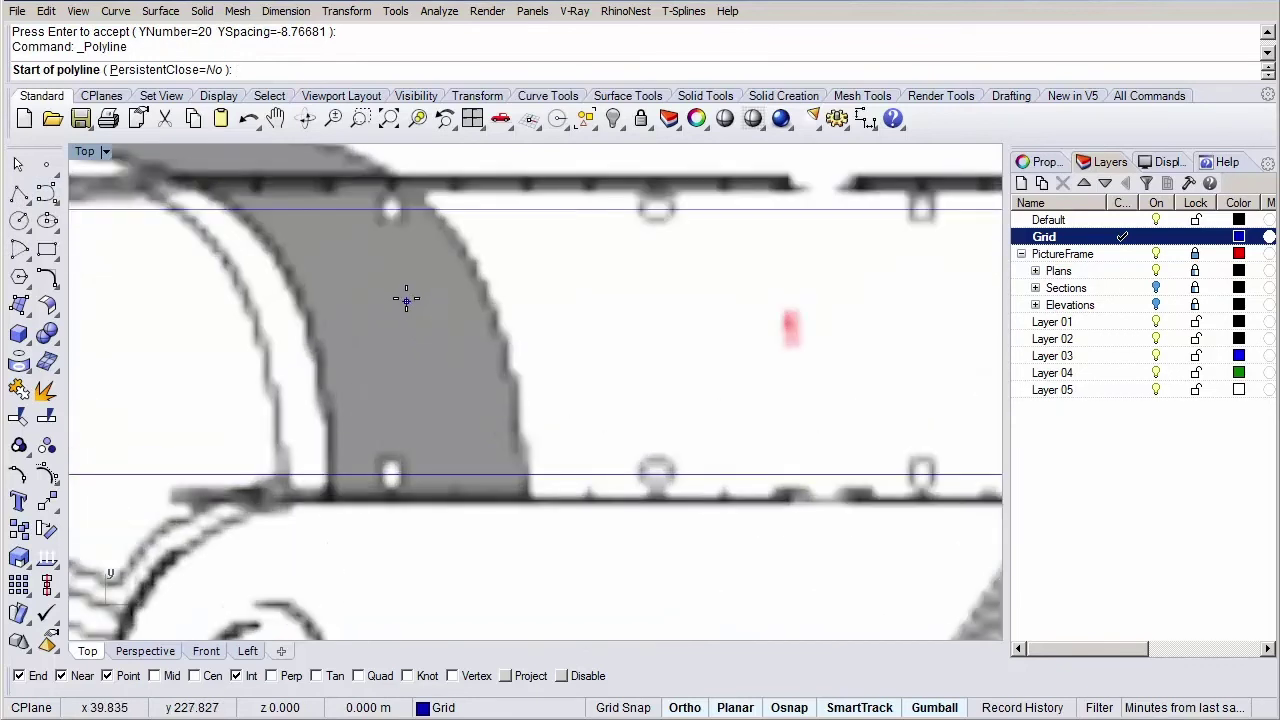
left_click(390, 208)
scroll(423, 229, "down", 6)
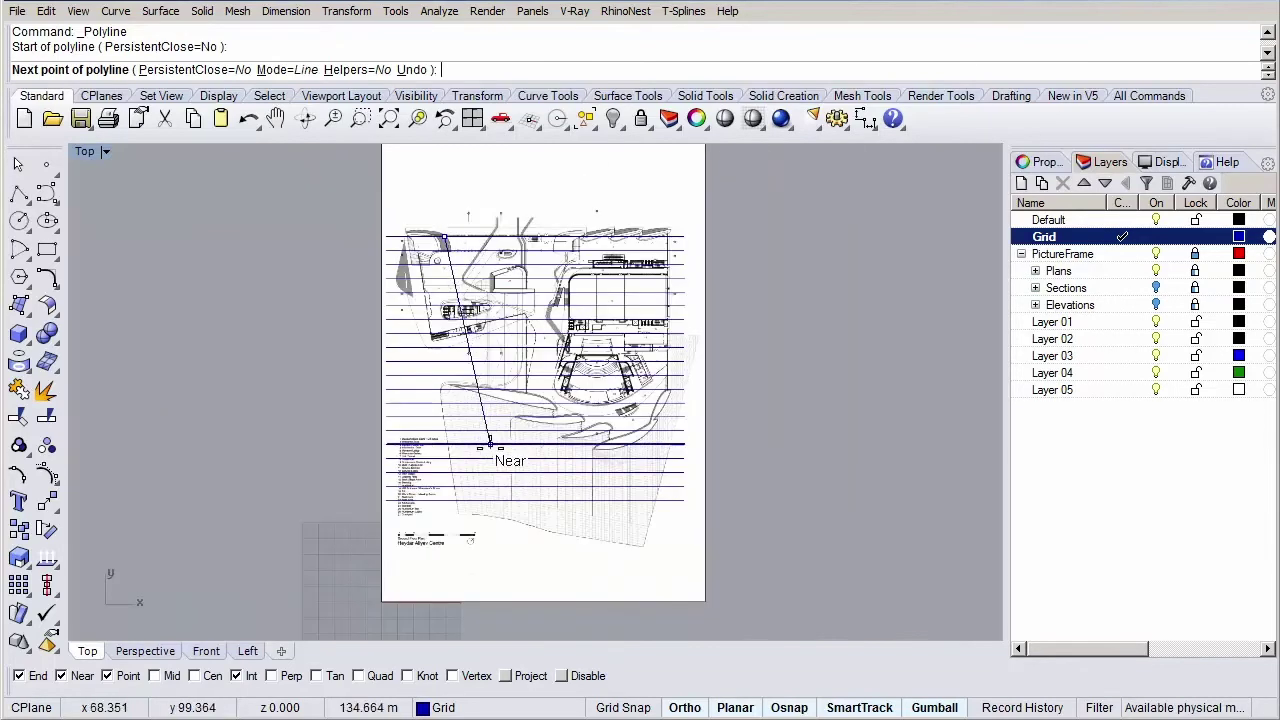
scroll(441, 546, "up", 6)
left_click(453, 528)
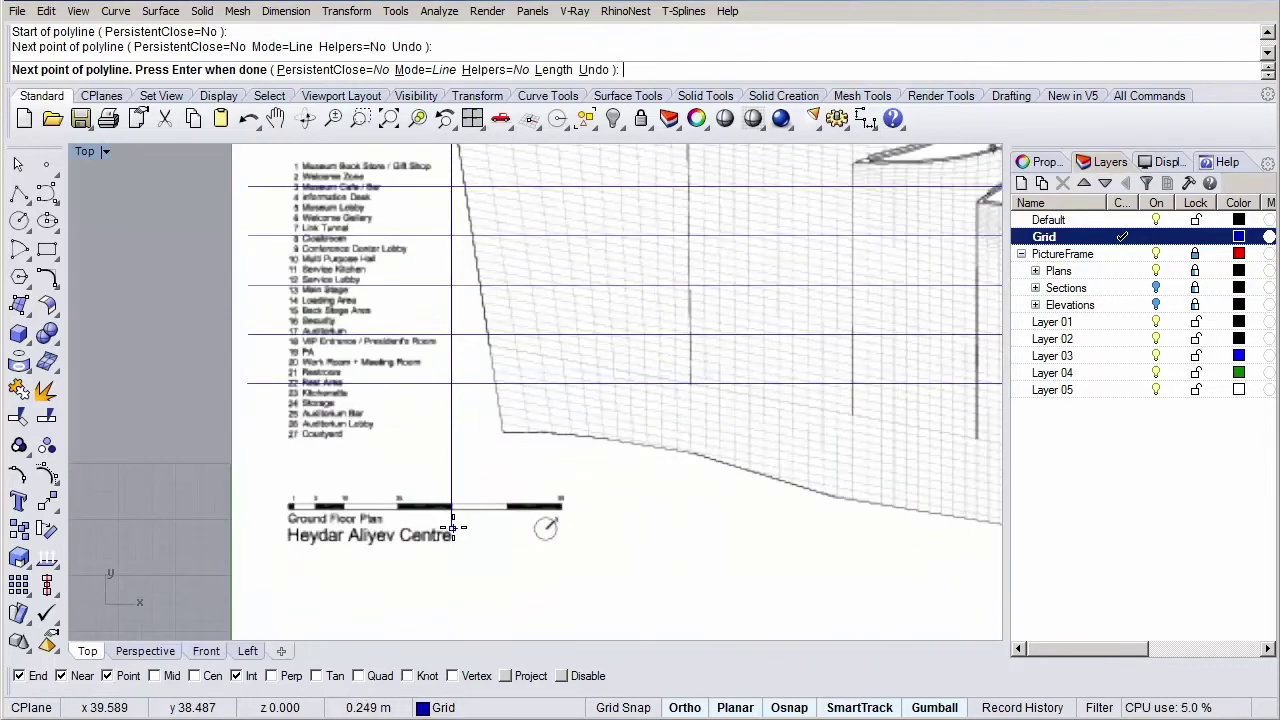
right_click(453, 528)
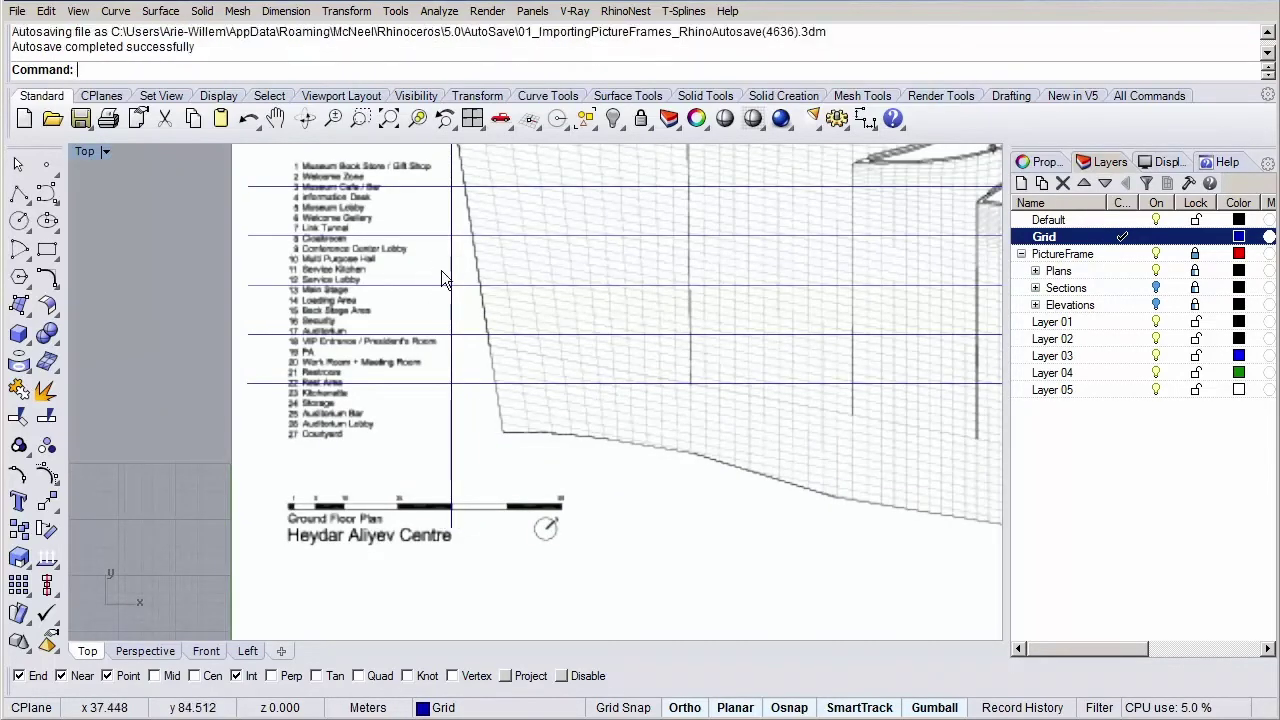
Step: Stretch the vertical line's top control point up above the plan's edge
right_click_drag(486, 345, 485, 308)
scroll(469, 289, "up", 5)
left_click(452, 357)
key("F10")
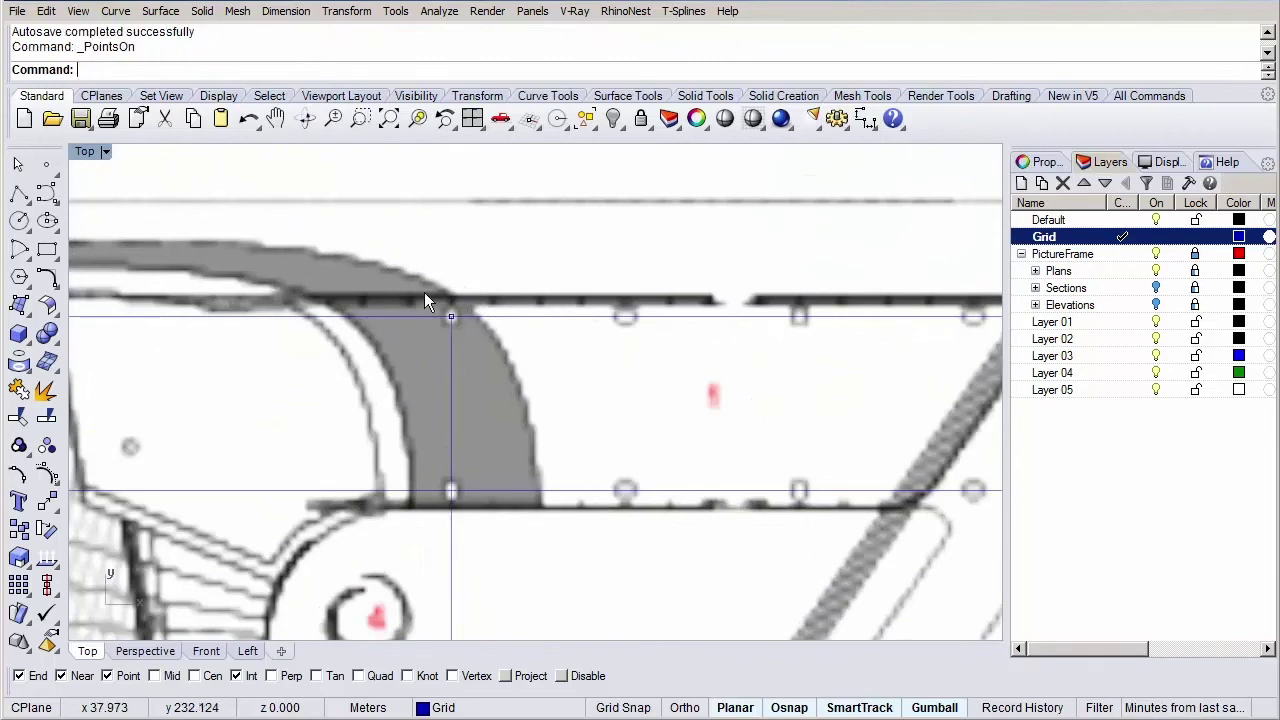
left_click(451, 316)
right_click_drag(473, 342, 476, 385)
scroll(476, 385, "down", 2)
left_click_drag(479, 356, 482, 164)
right_click_drag(514, 191, 517, 259)
left_click(571, 391)
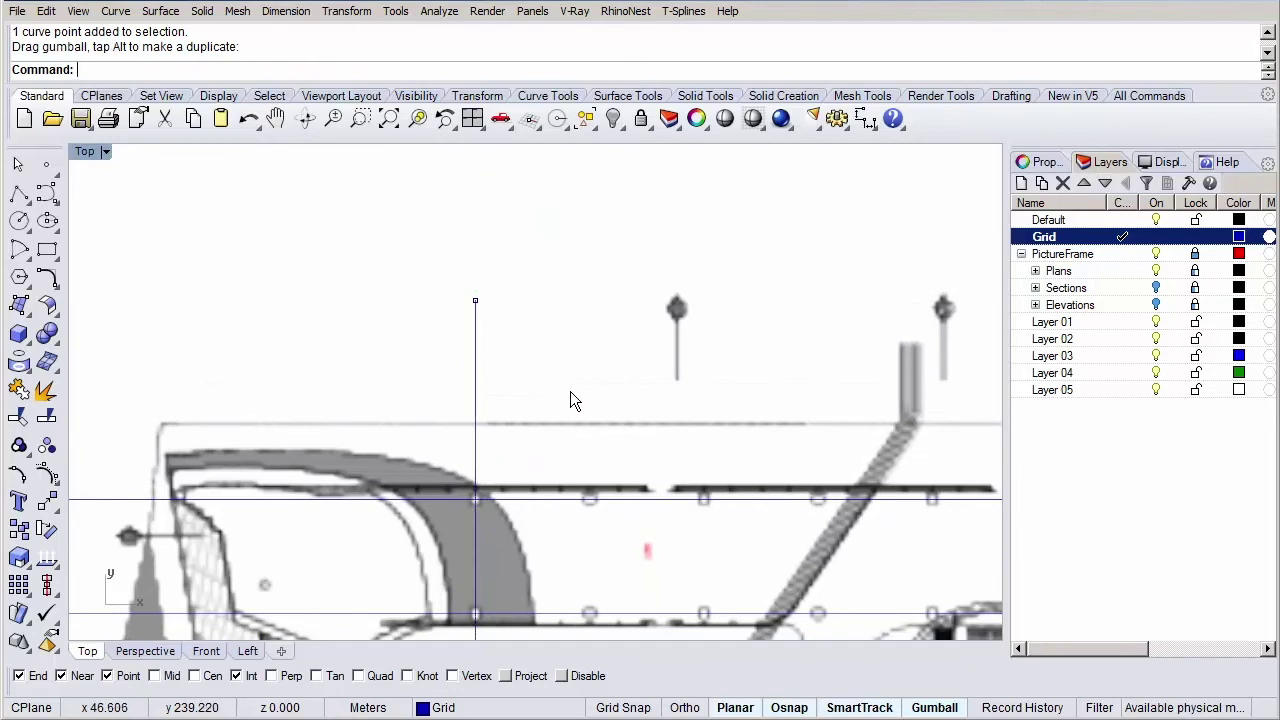
key("F11")
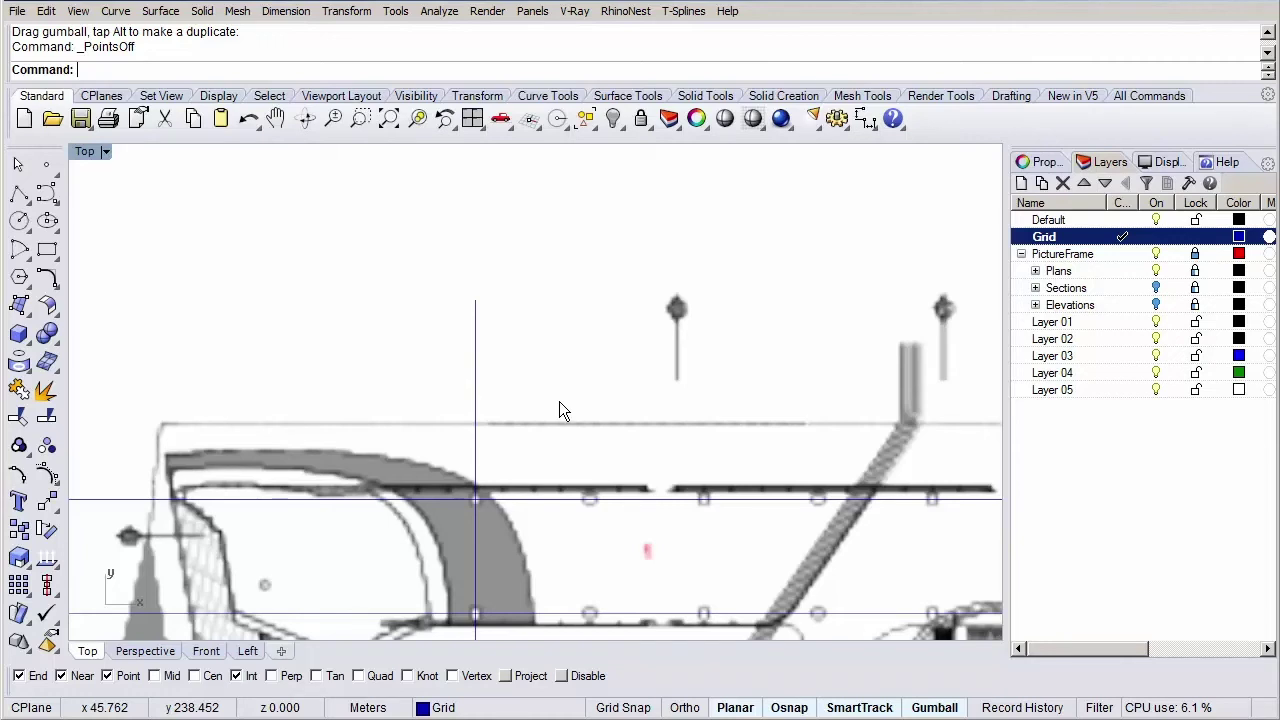
Step: Array the vertical grid line with 20 copies in X and 1 in Y and Z
type("Curv")
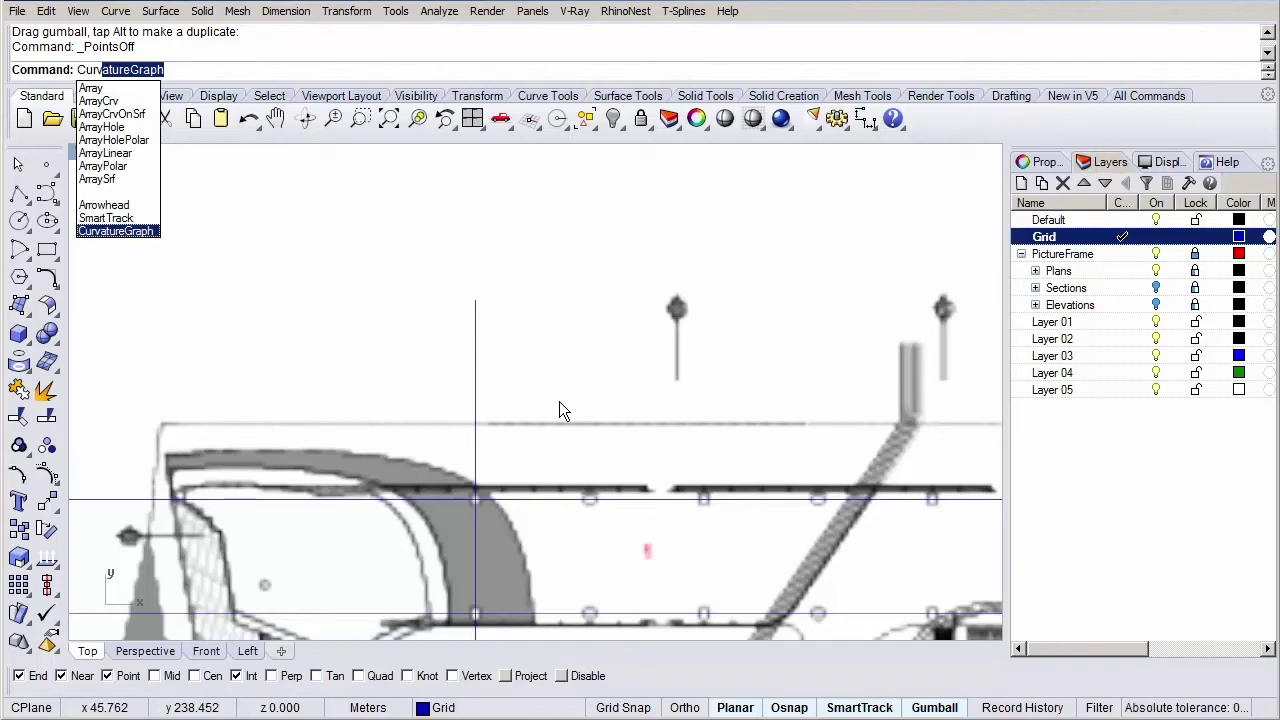
key("BackSpace")
key("BackSpace")
key("BackSpace")
key("BackSpace")
type("Array")
key("Return")
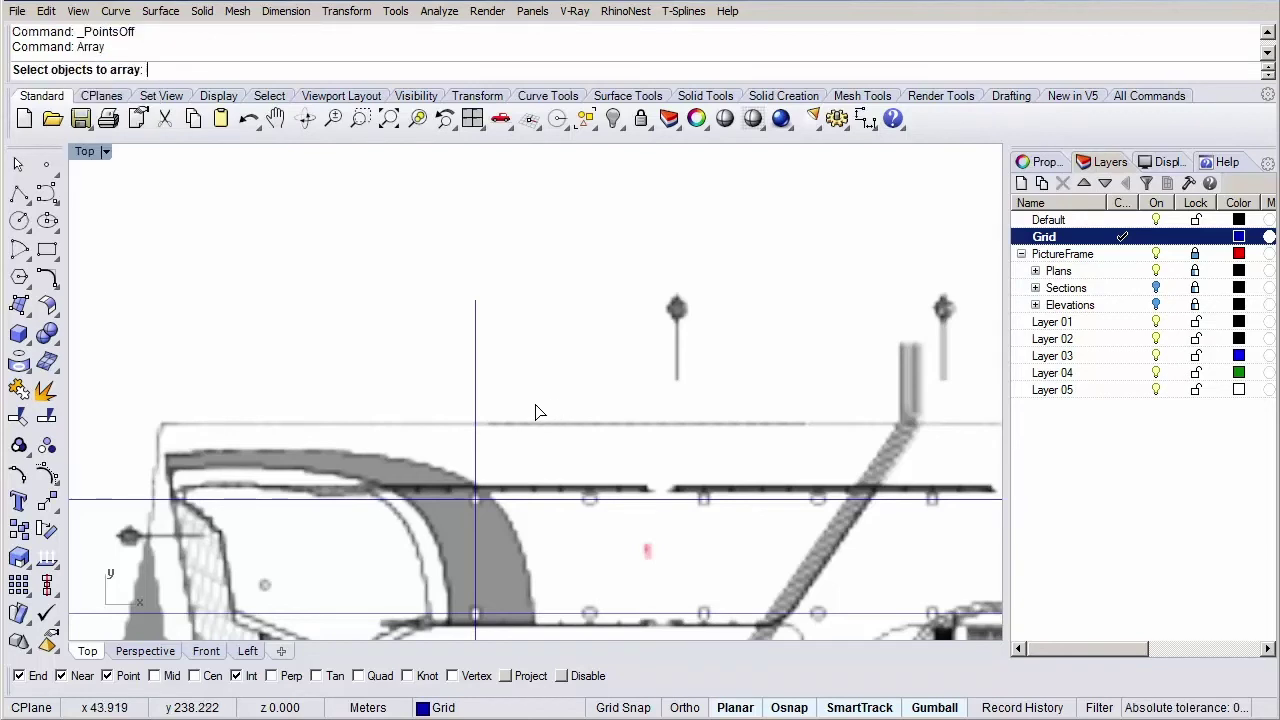
left_click(476, 396)
key("Return")
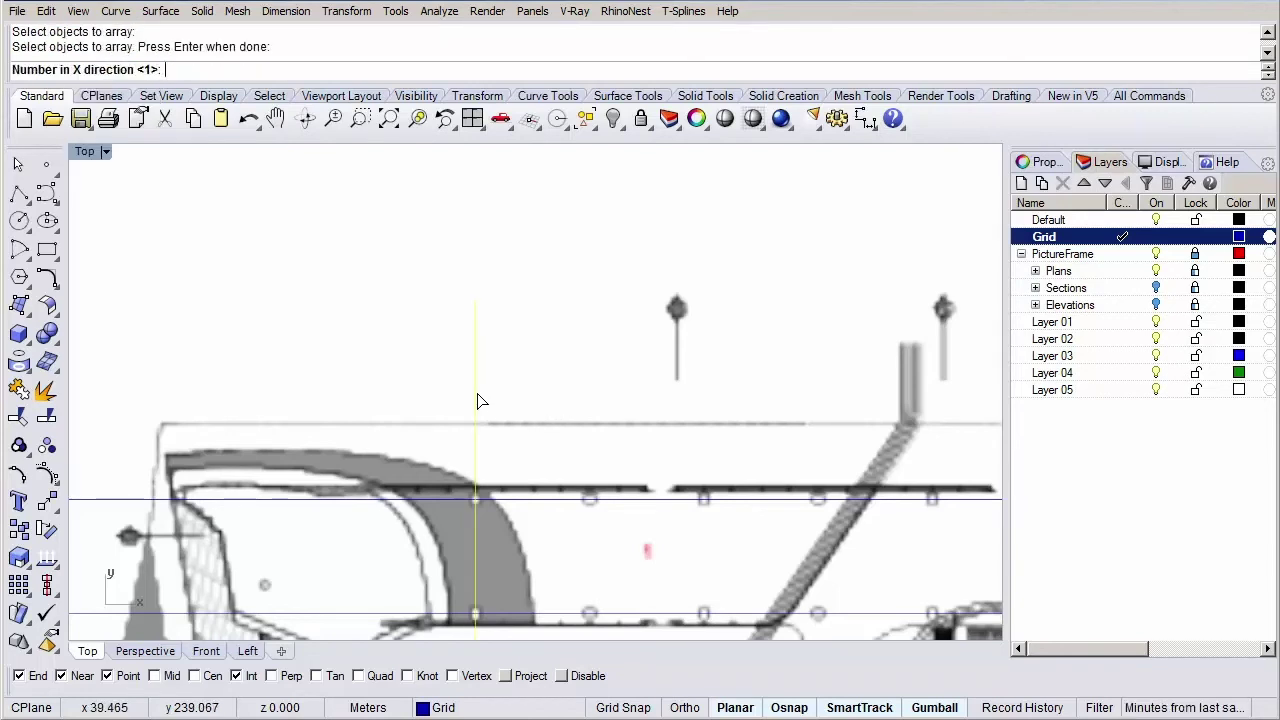
type("20")
key("Return")
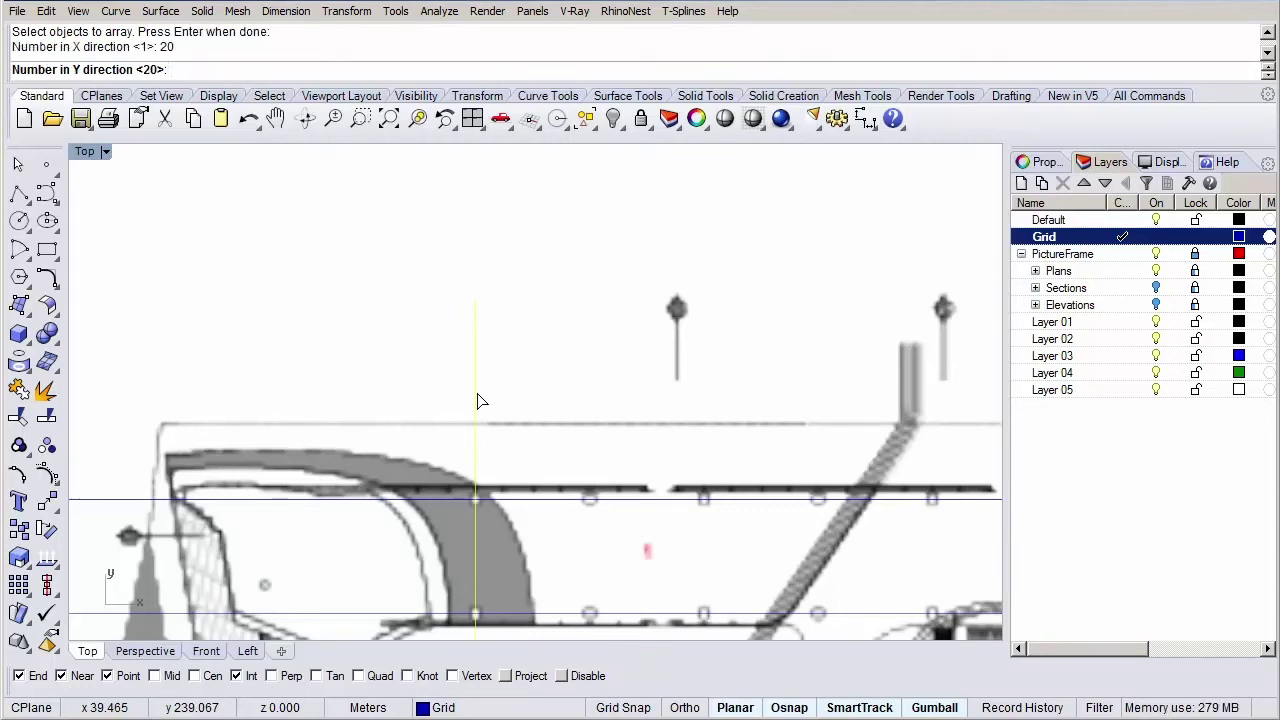
type("1")
key("Return")
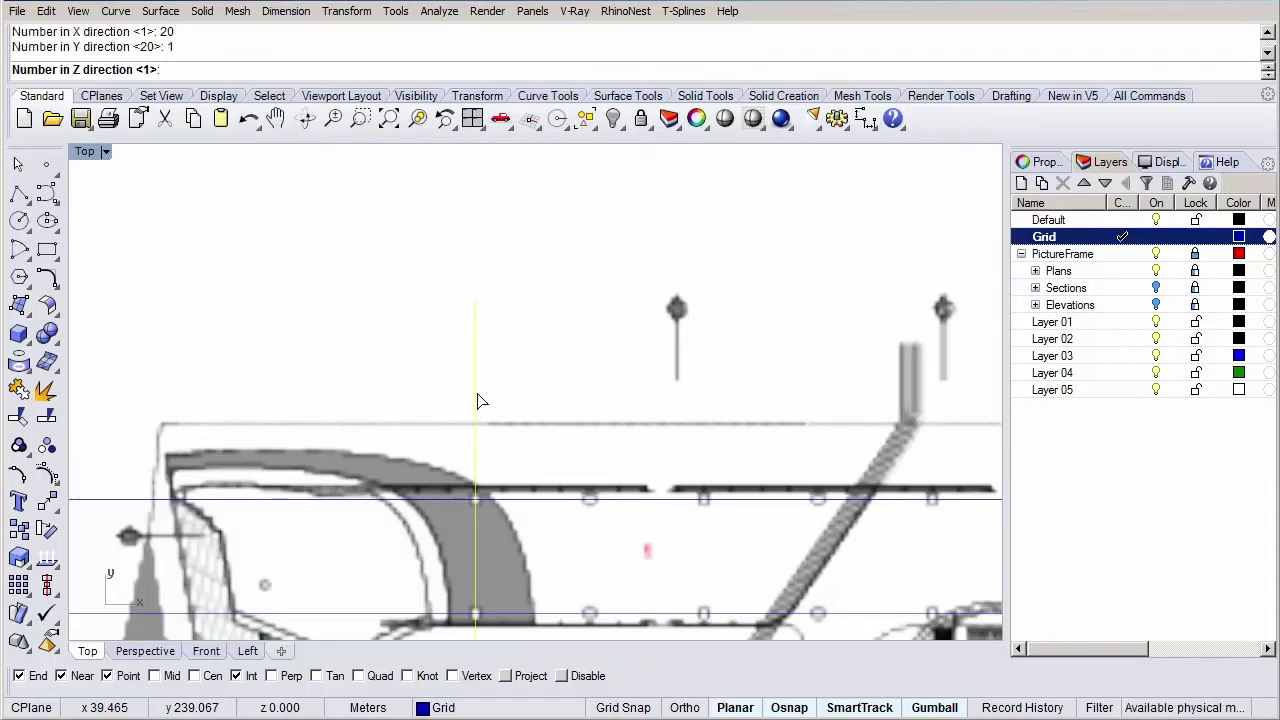
key("Return")
Step: Set the X spacing to about 8.8155 with two reference points and accept the array
scroll(586, 514, "up", 4)
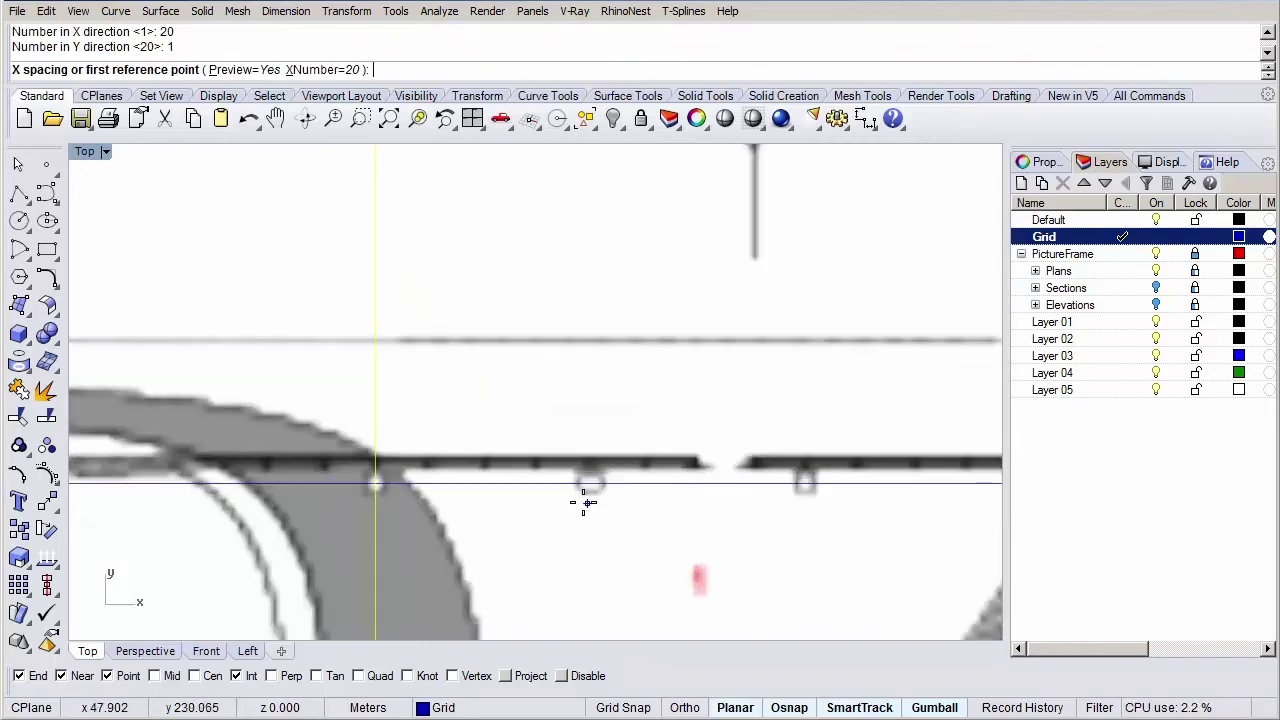
left_click(374, 484)
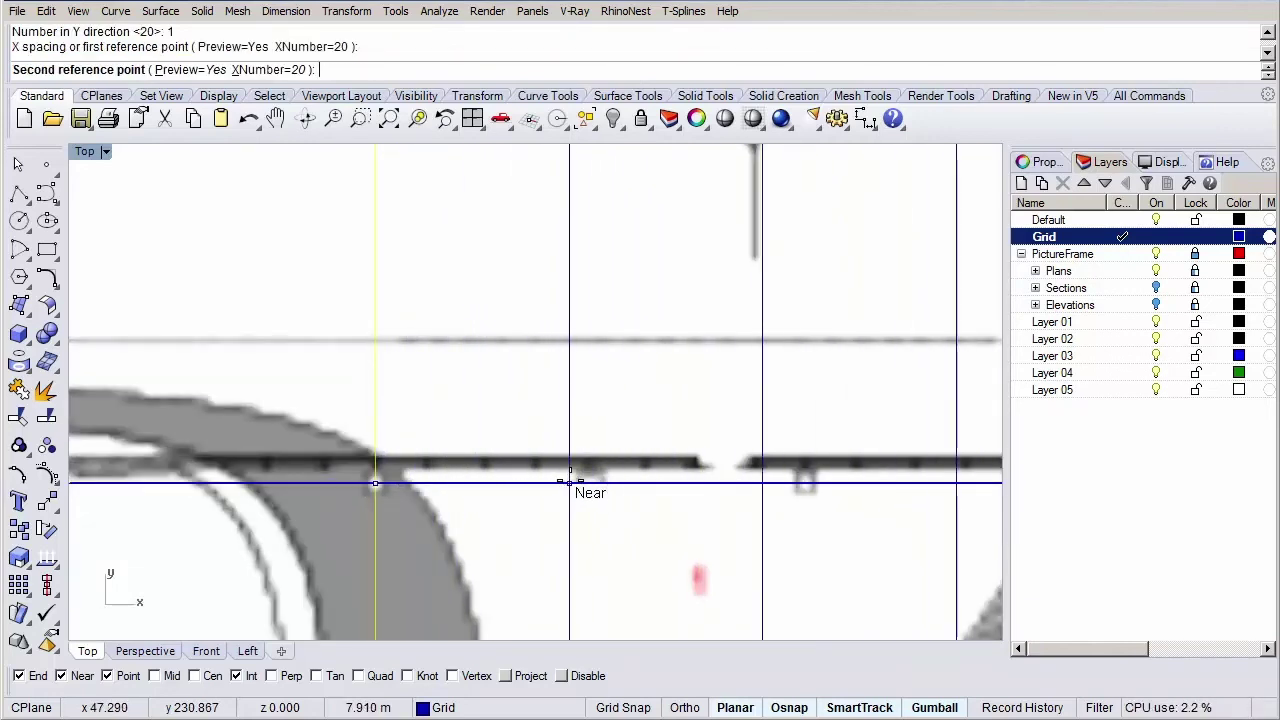
scroll(598, 476, "down", 2)
scroll(598, 476, "down", 3)
right_click_drag(598, 476, 305, 428)
scroll(310, 430, "up", 5)
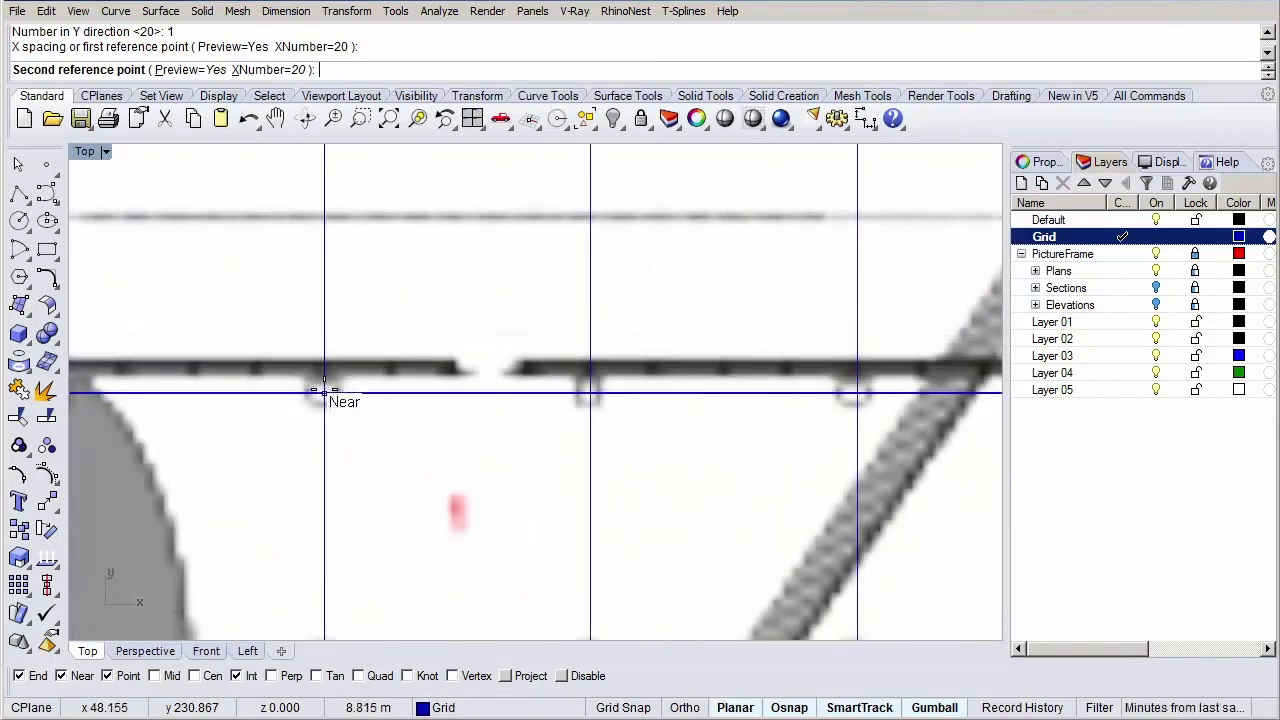
left_click(324, 394)
scroll(325, 397, "down", 5)
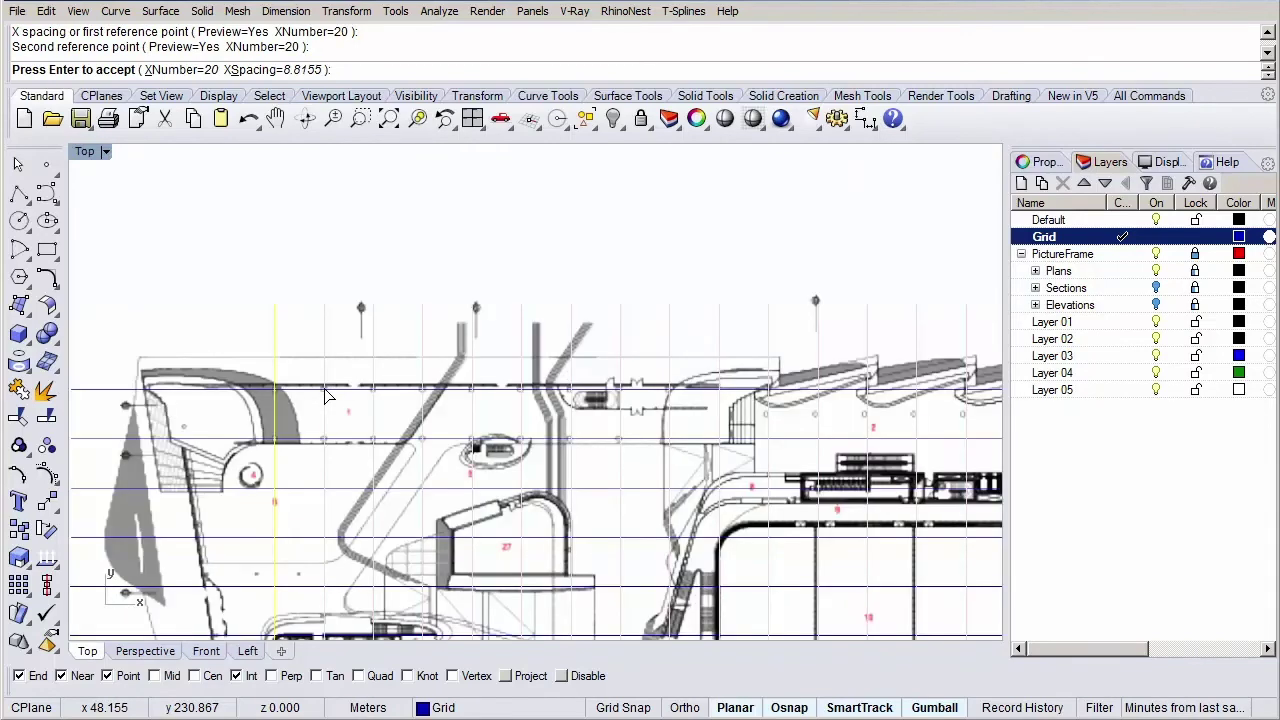
key("Return")
scroll(310, 385, "down", 2)
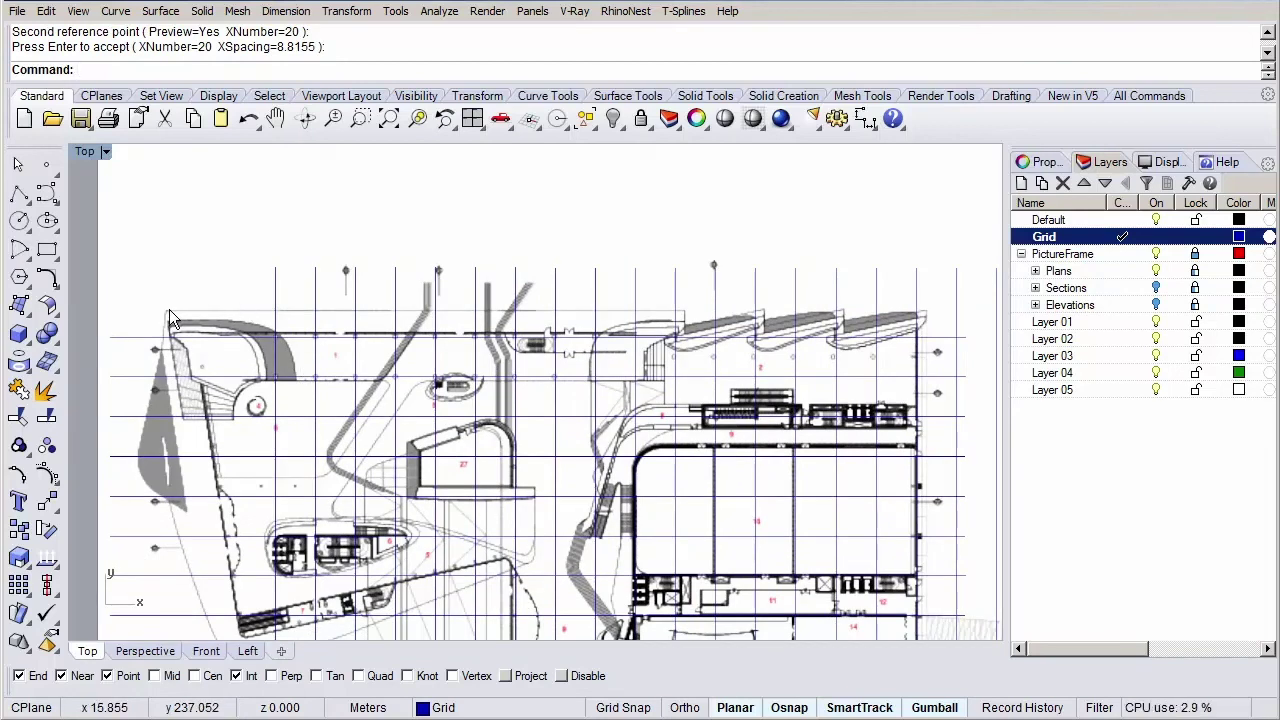
scroll(169, 311, "up", 2)
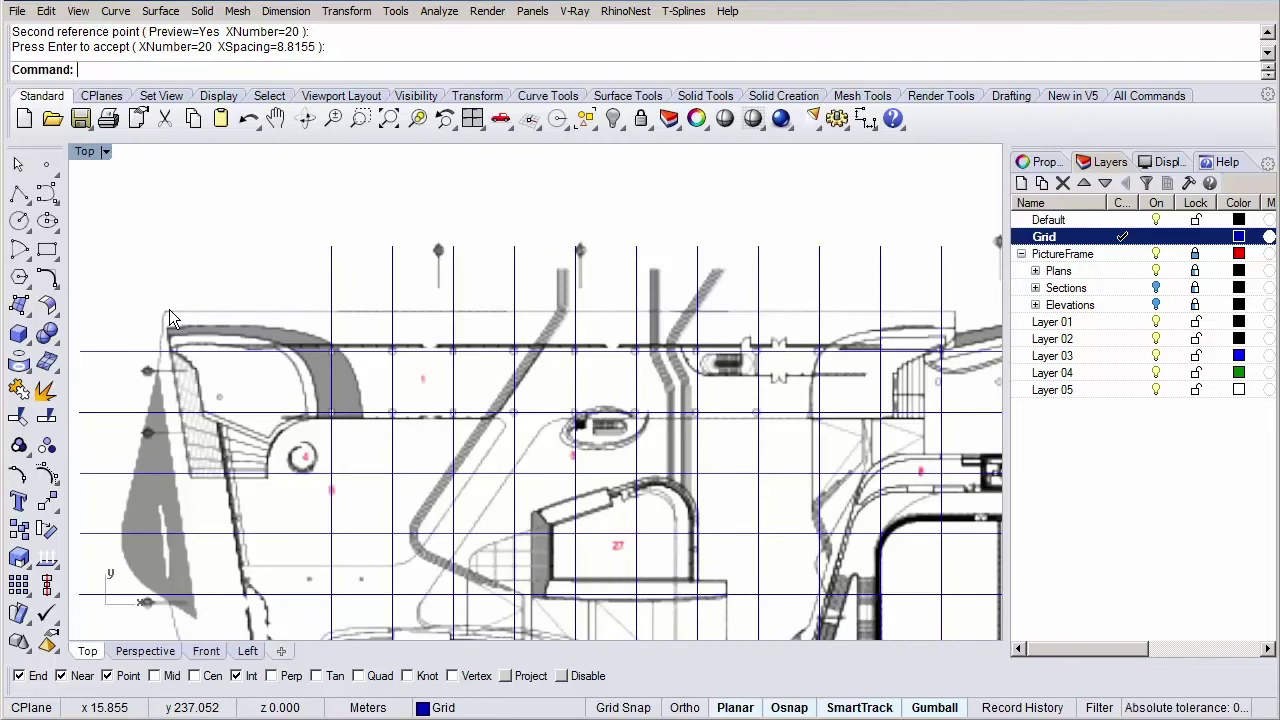
right_click_drag(169, 309, 212, 321)
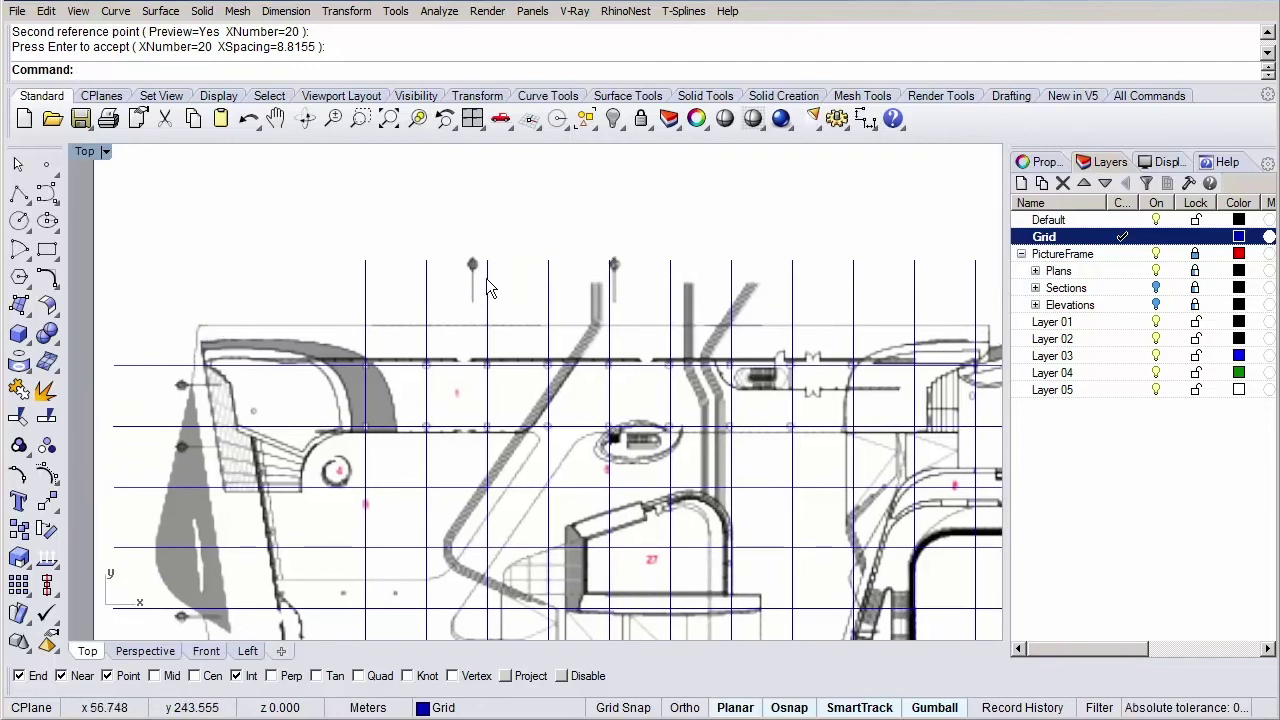
Step: Copy the three leftmost vertical grid lines further left, then zoom out to the whole sheet
left_click_drag(492, 274, 343, 233)
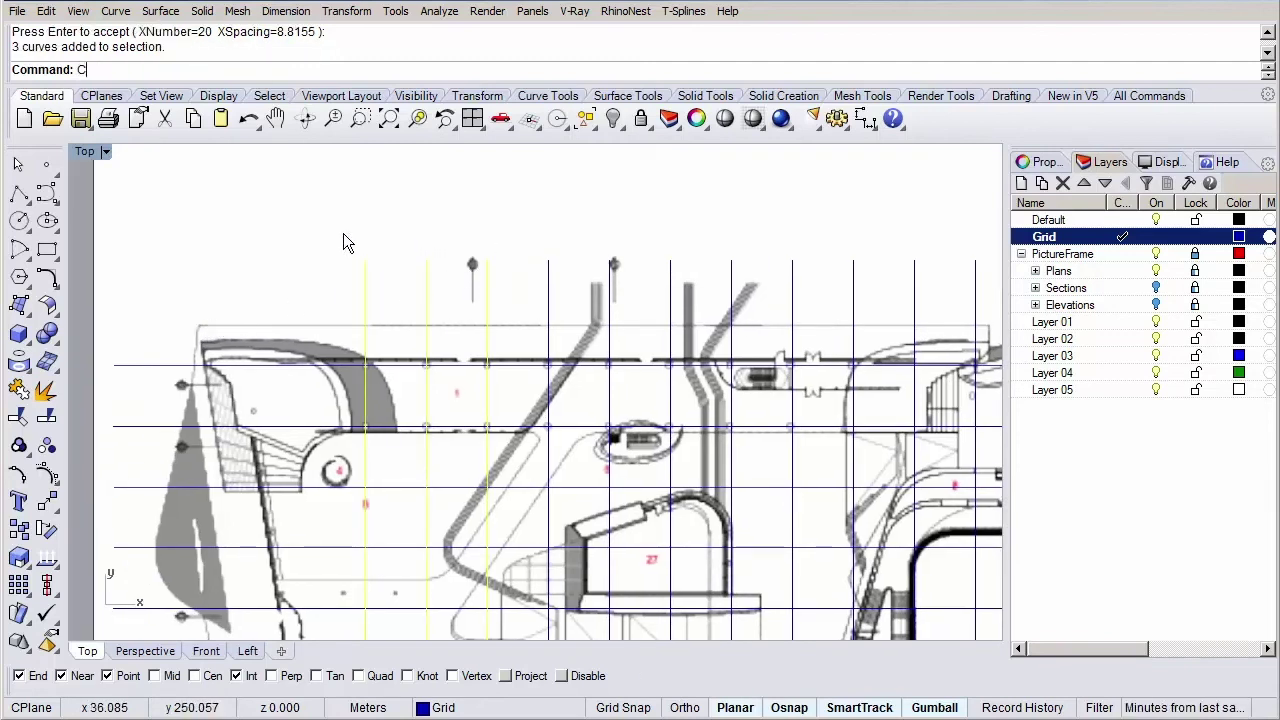
type("opy")
key("Return")
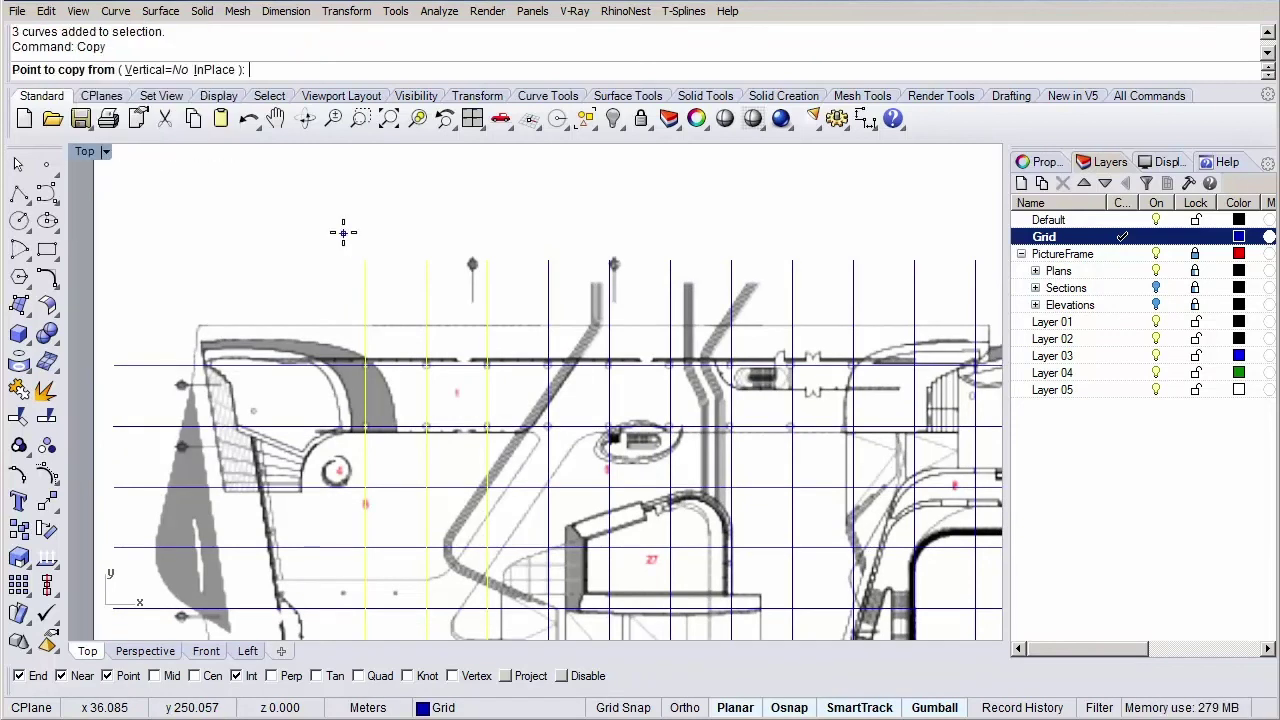
left_click(549, 259)
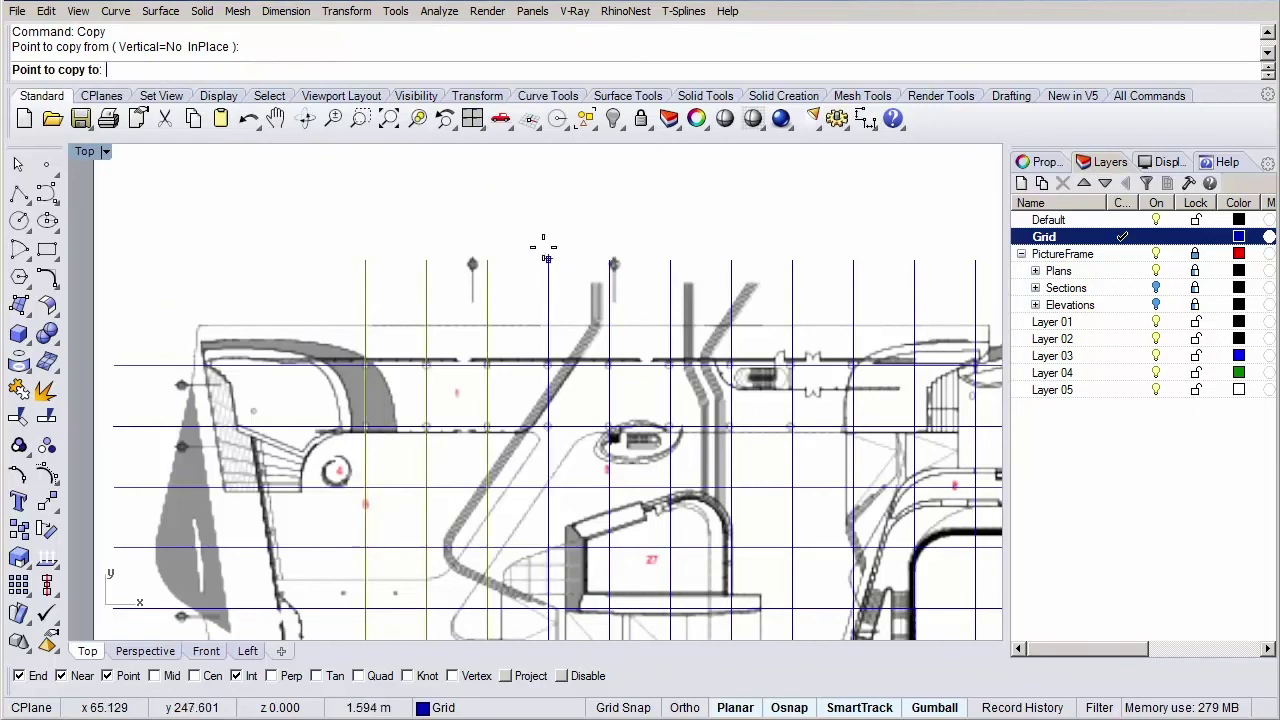
left_click(357, 255)
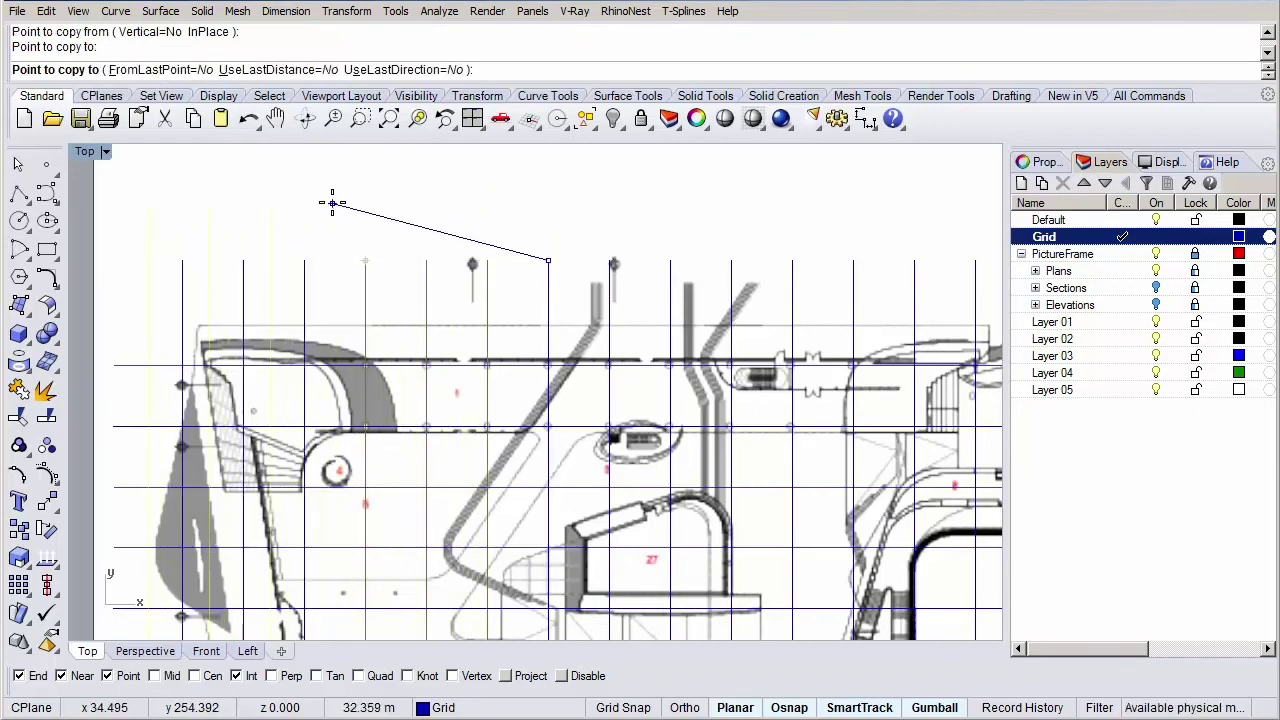
key("Return")
scroll(320, 289, "down", 3)
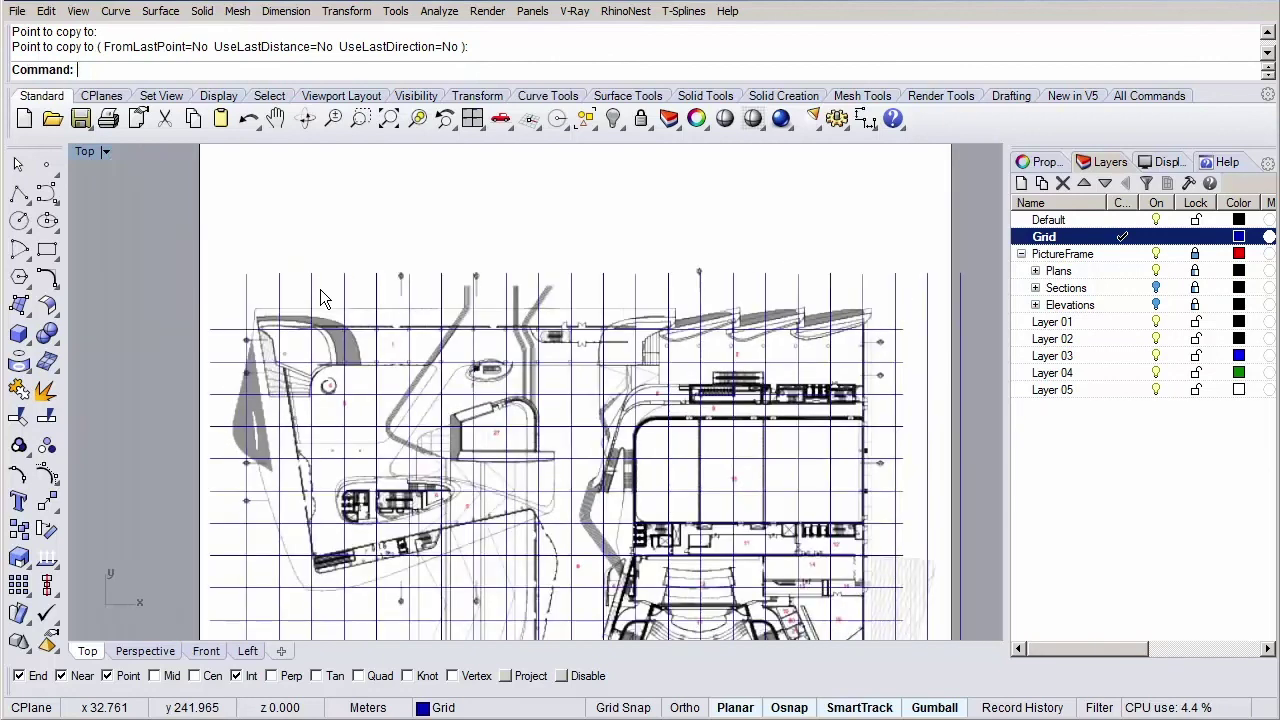
scroll(321, 290, "down", 2)
right_click_drag(439, 475, 447, 381)
scroll(447, 381, "down", 2)
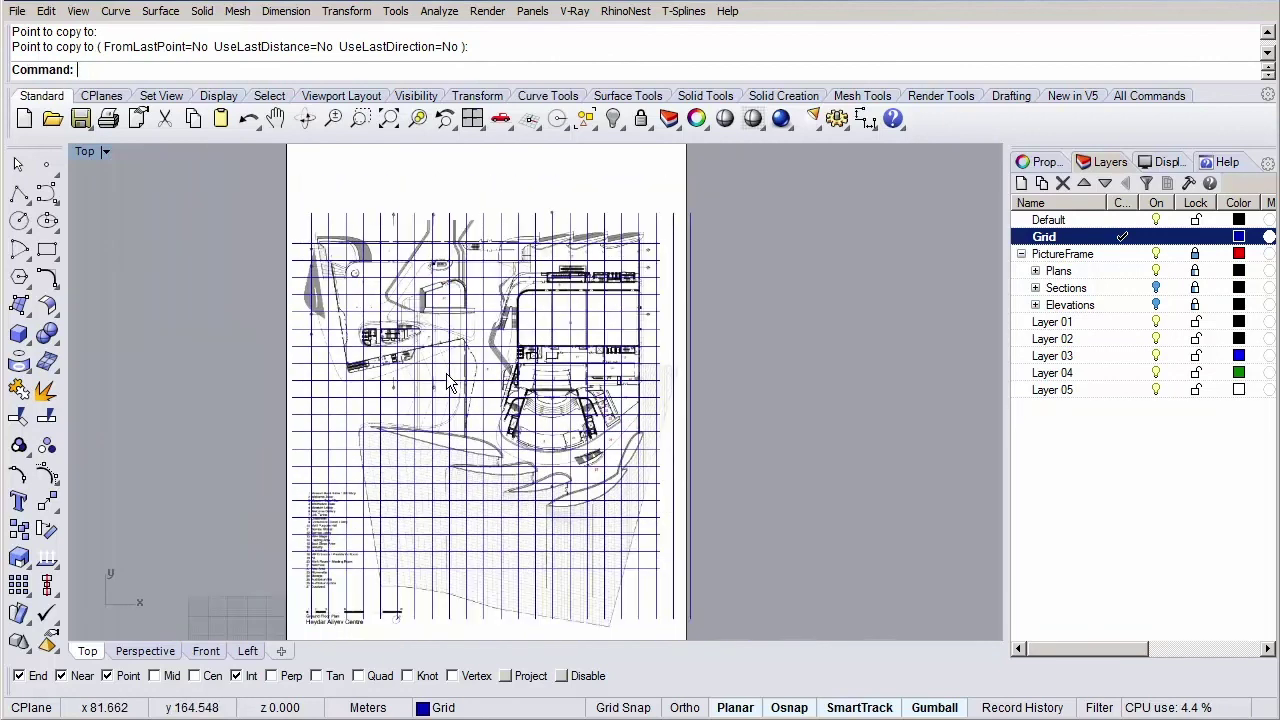